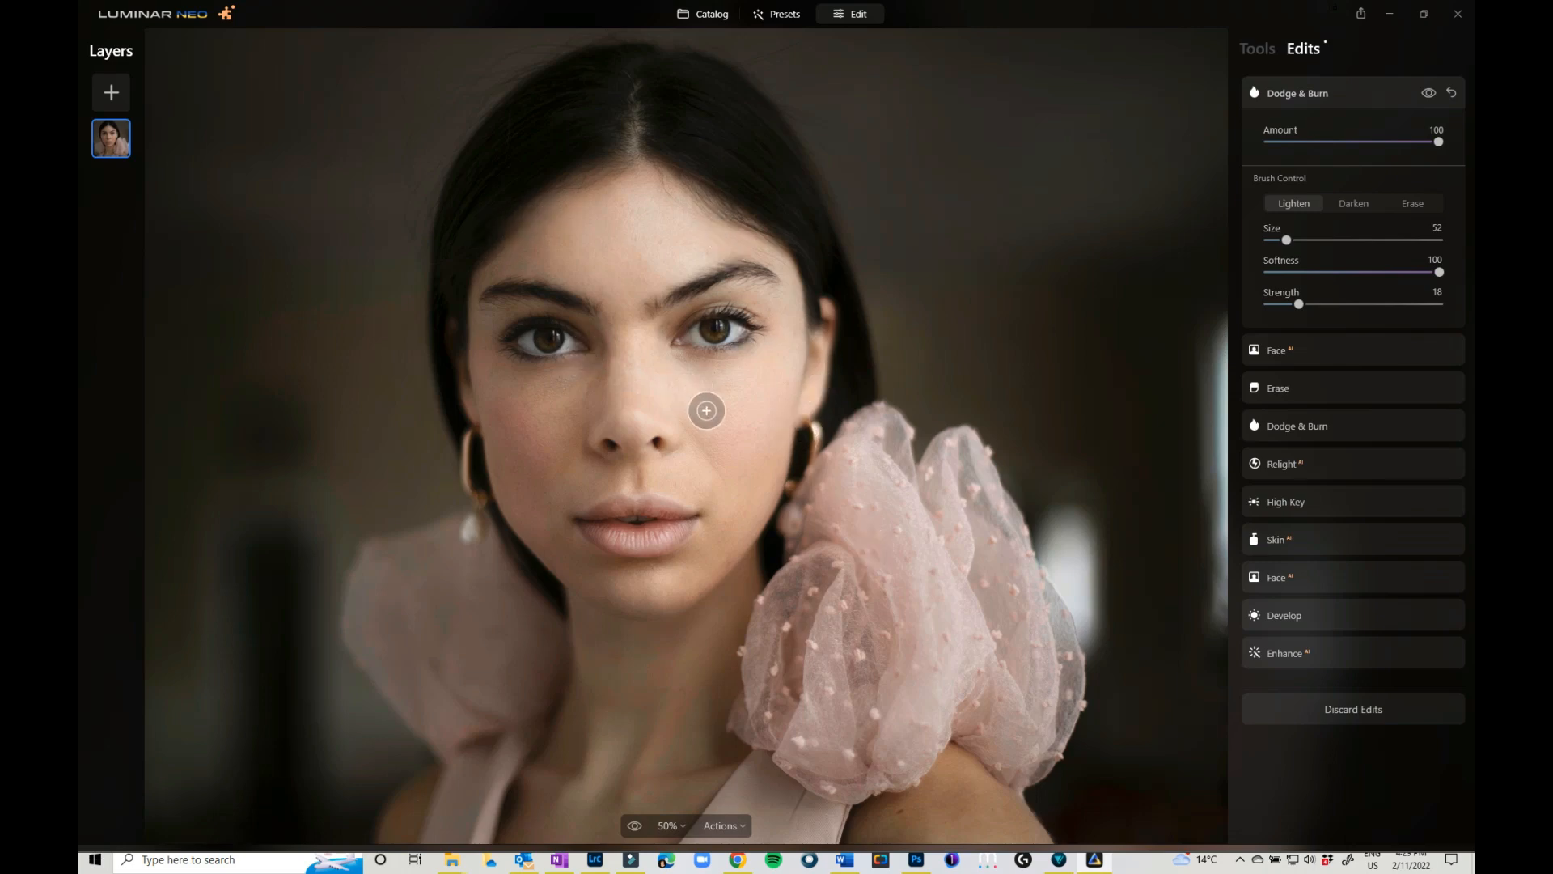
- Discard all existing edits on the portrait to return to the original photo
click(1348, 713)
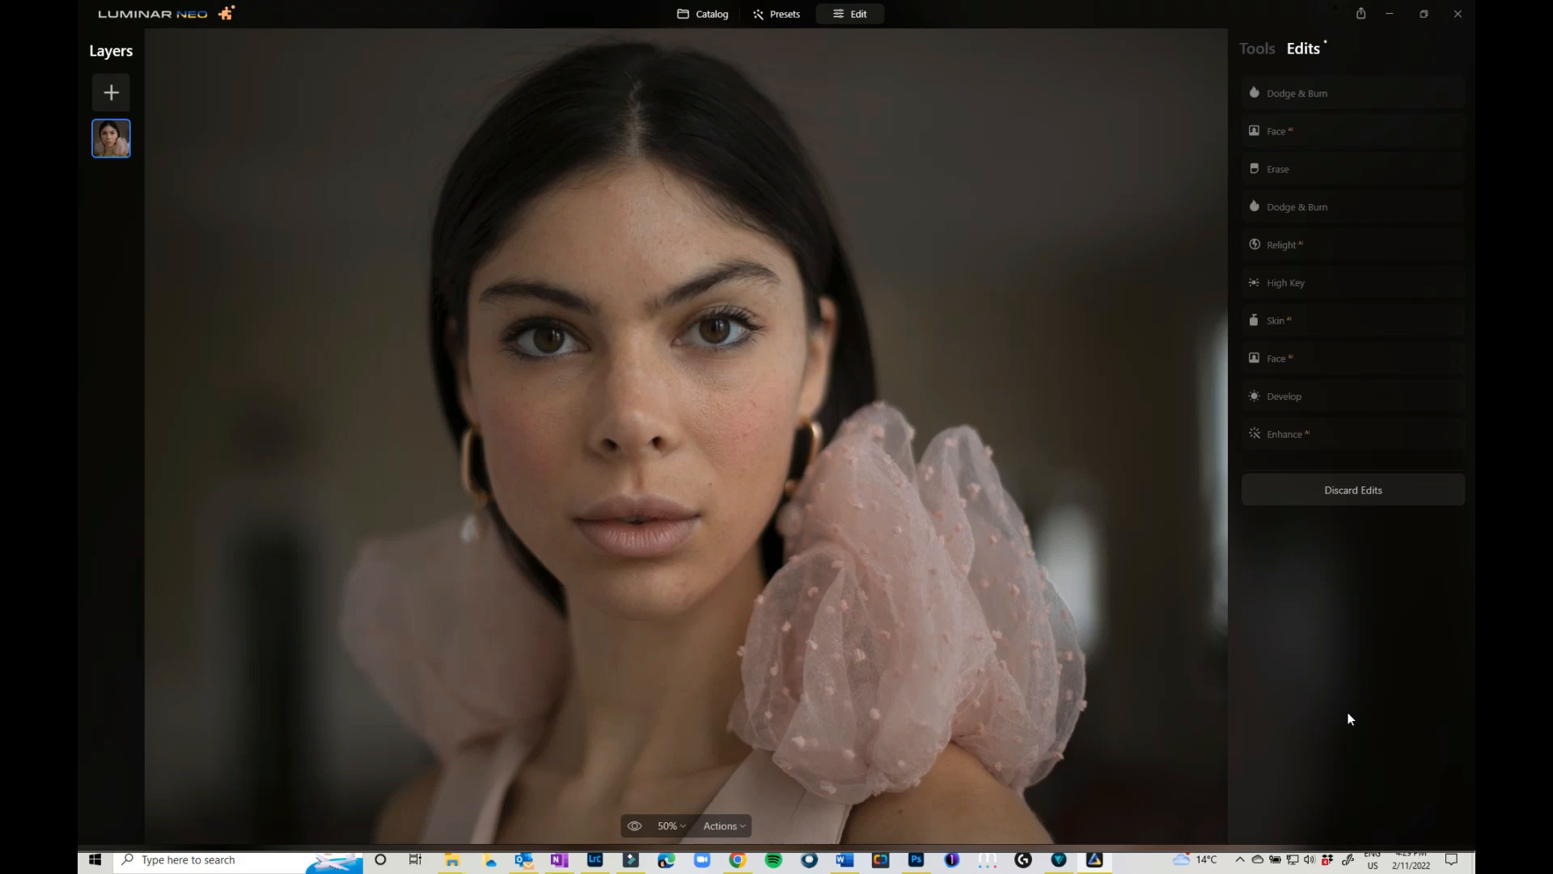
click(899, 439)
click(1364, 489)
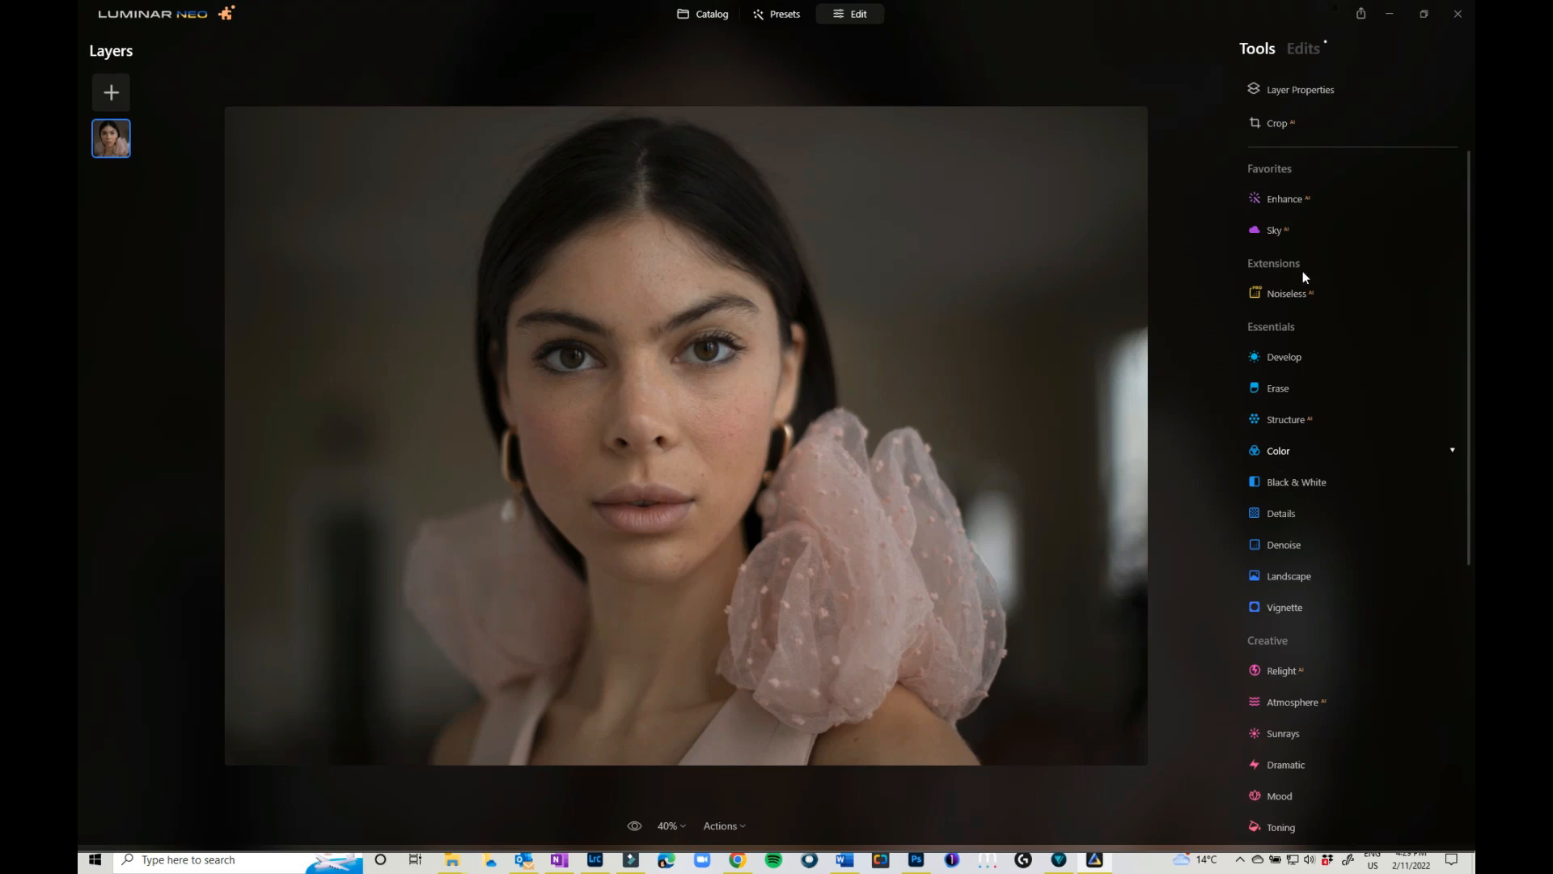
- Apply Enhance AI to the portrait with Accent set to 22
click(1282, 200)
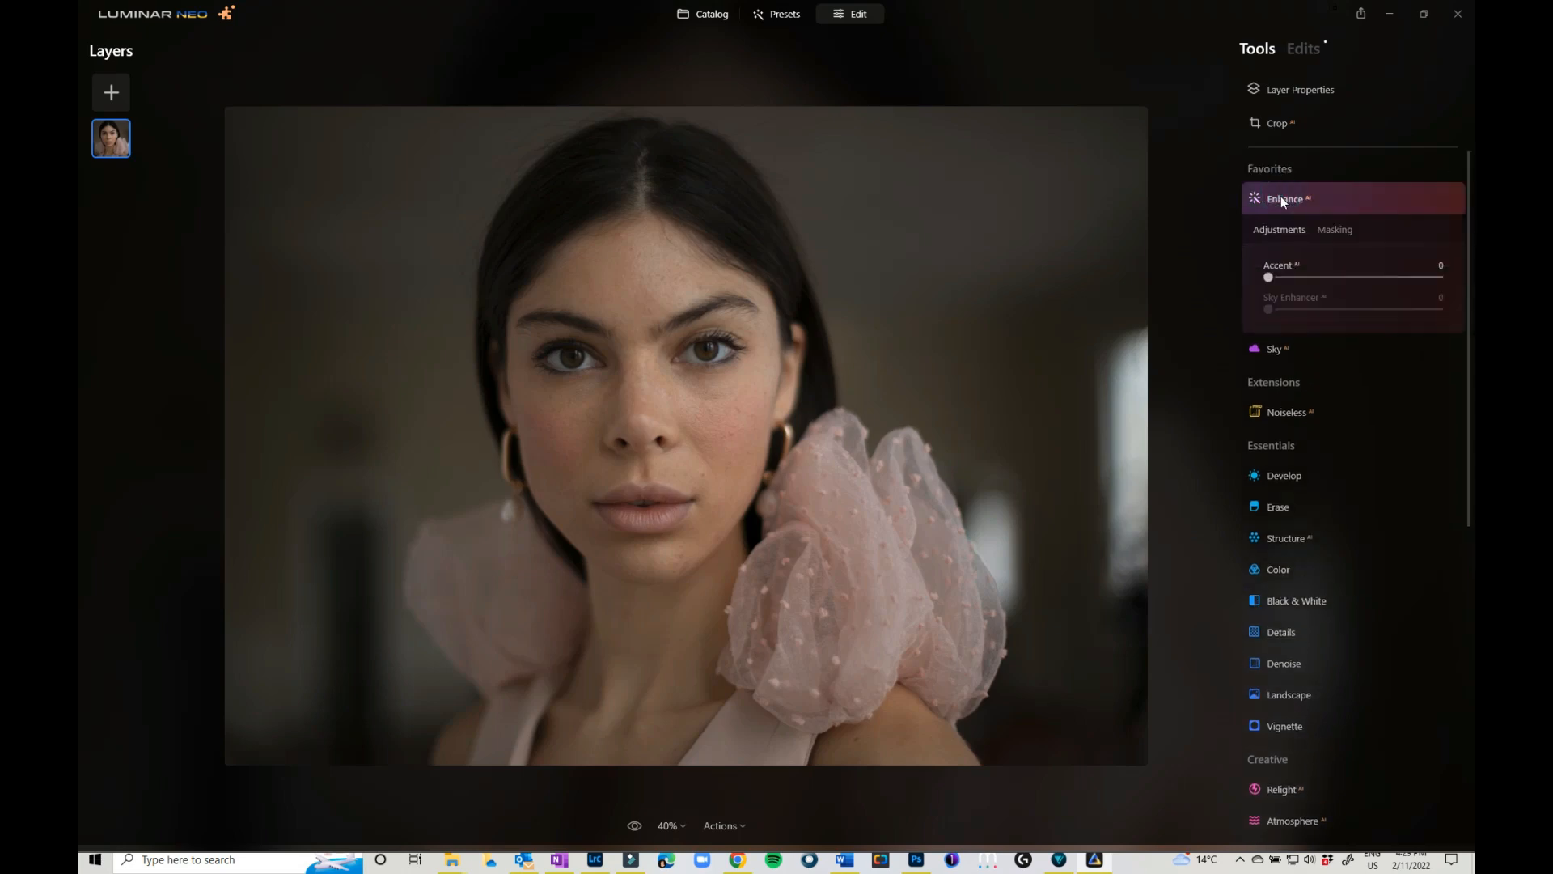
drag(1270, 276, 1308, 279)
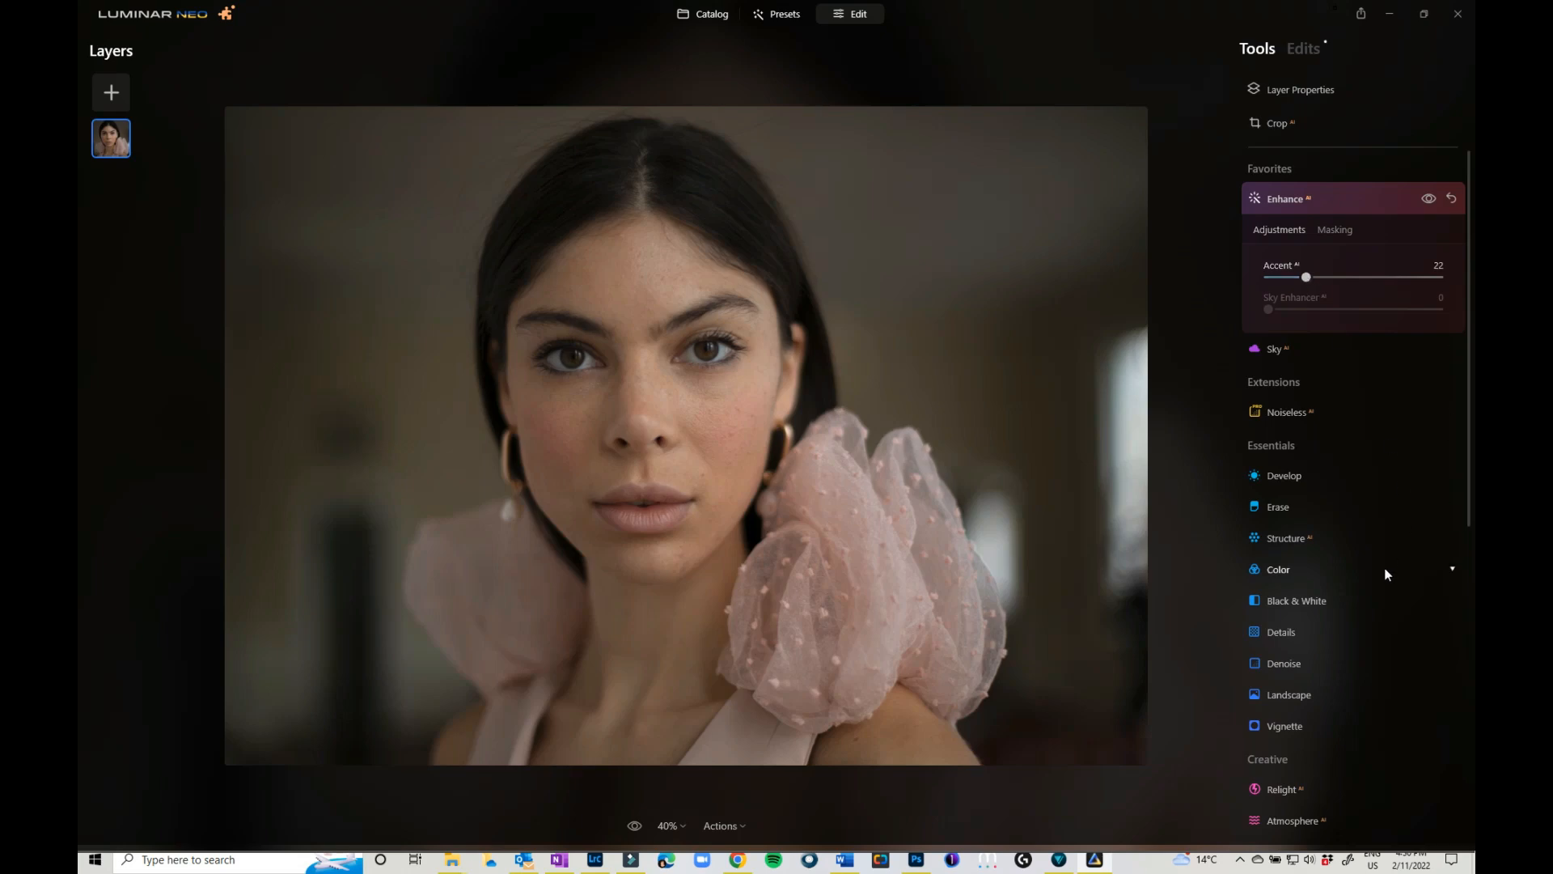
- Adjust the Develop light settings to Exposure 0.26, Smart Contrast 27, Highlights 22 and Shadows -27
click(1291, 477)
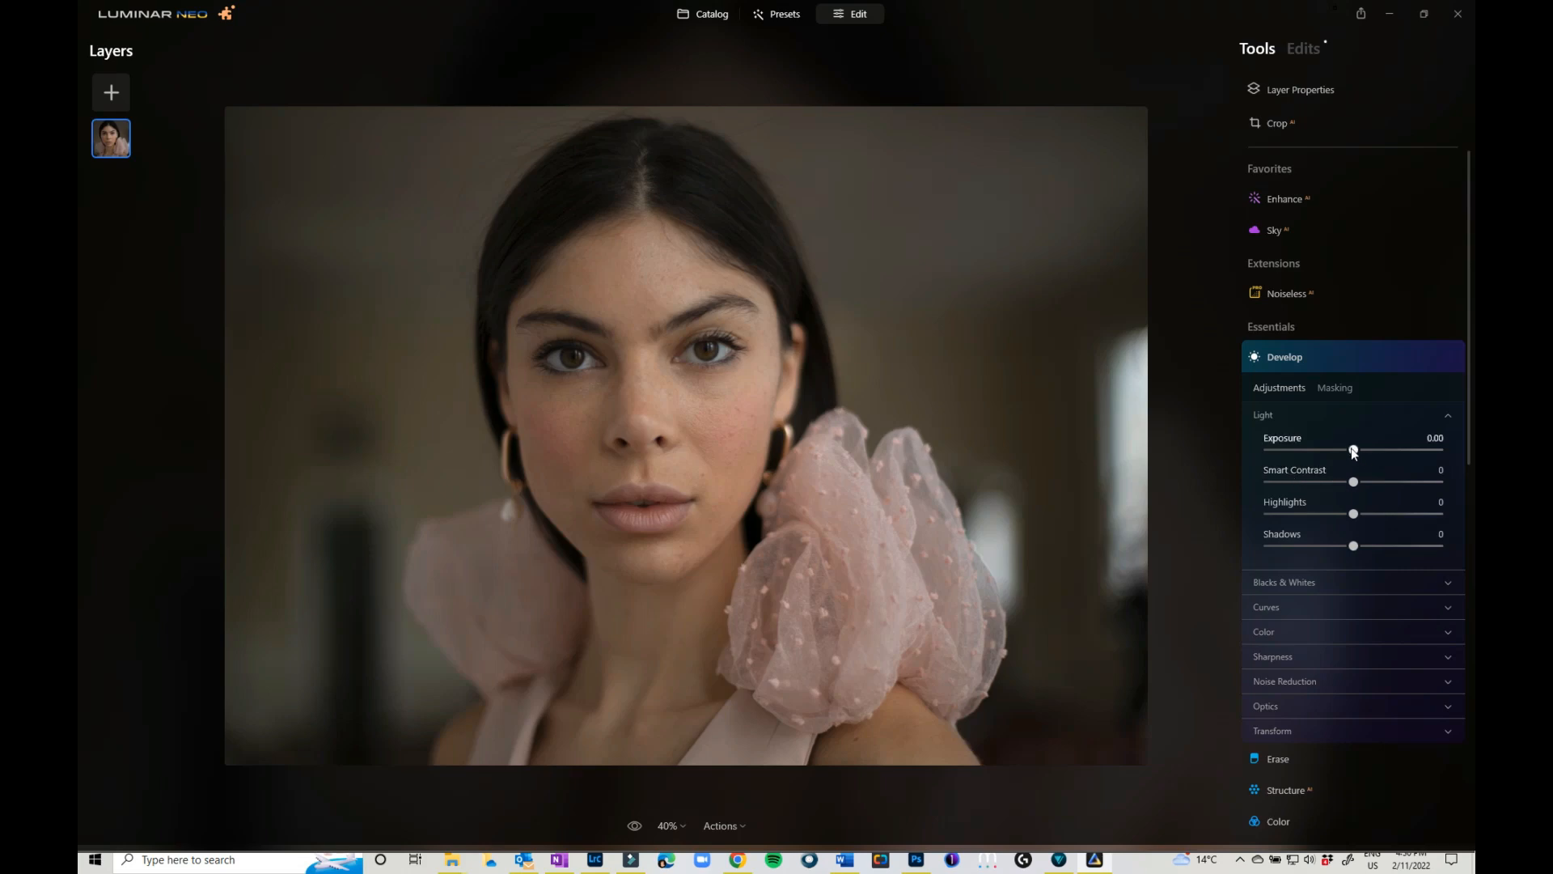
drag(1354, 451, 1363, 451)
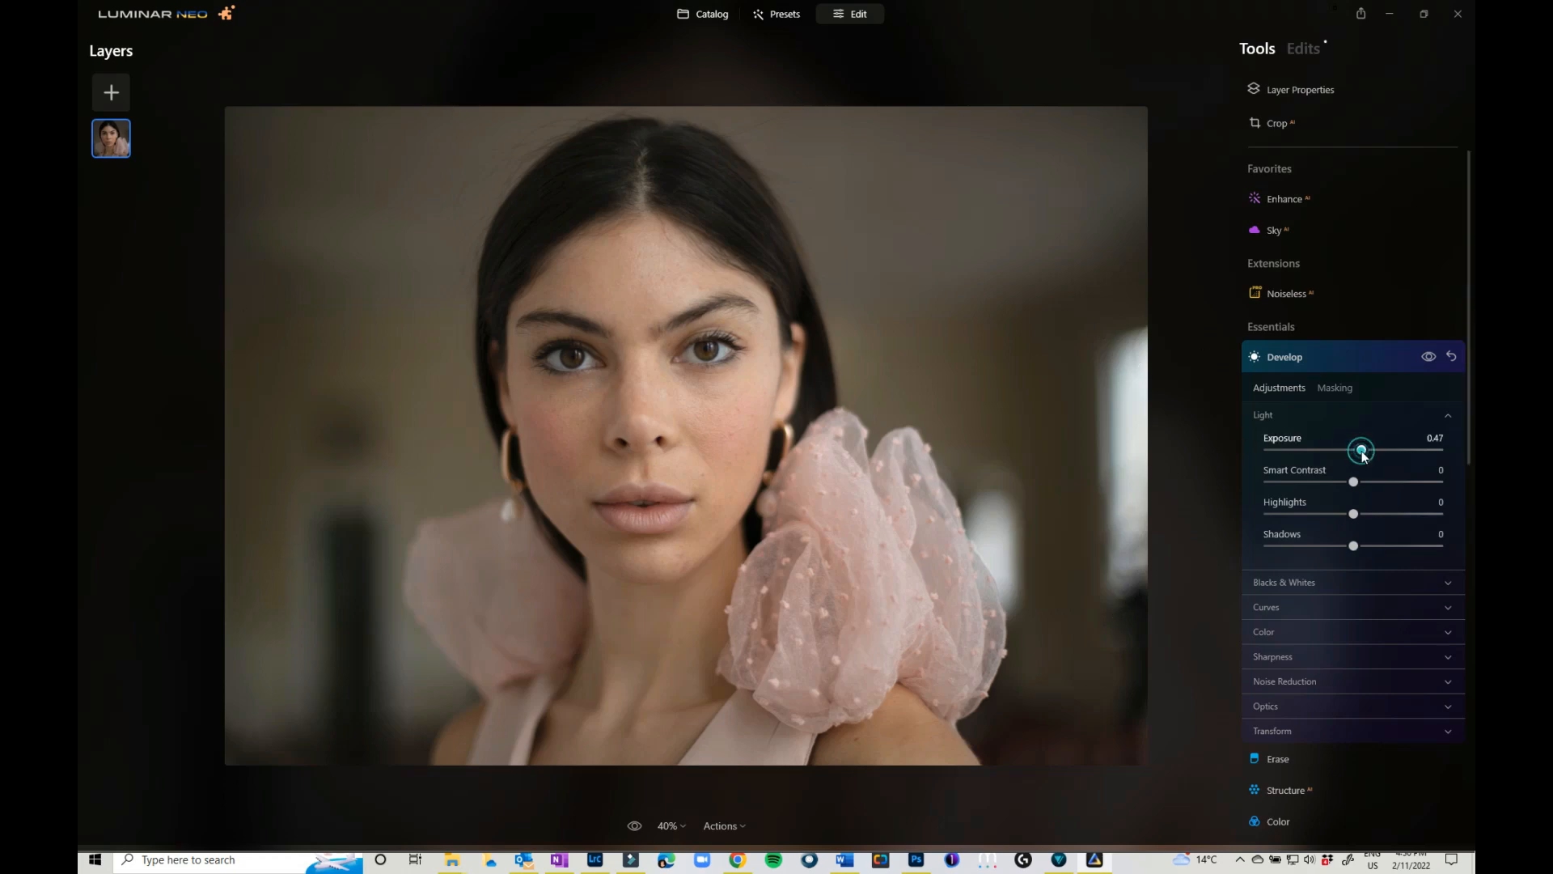
drag(1358, 452, 1357, 451)
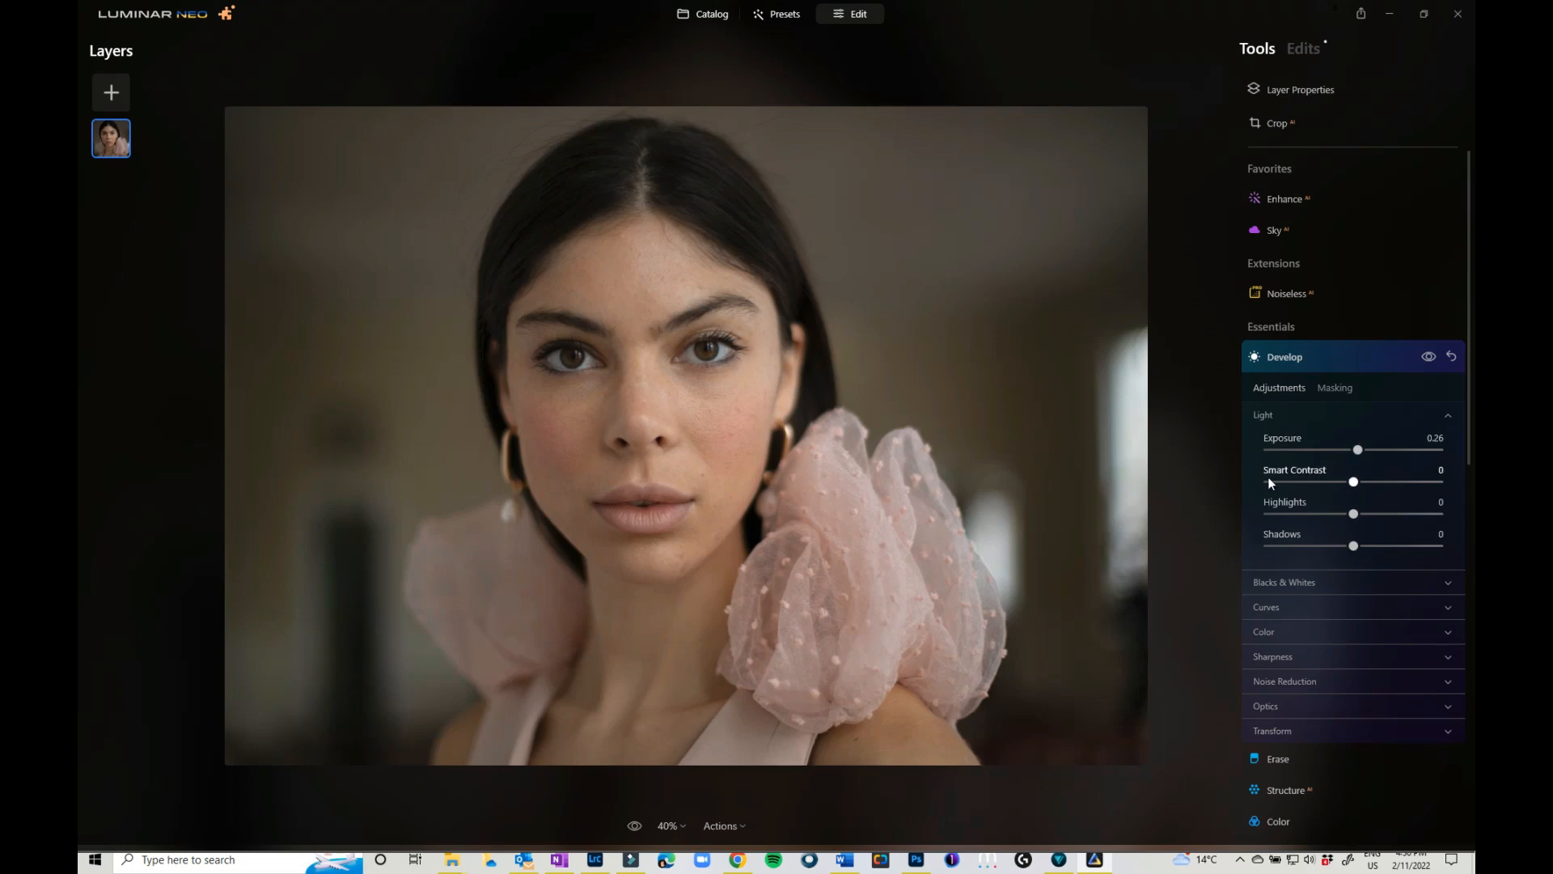
drag(1354, 483, 1330, 546)
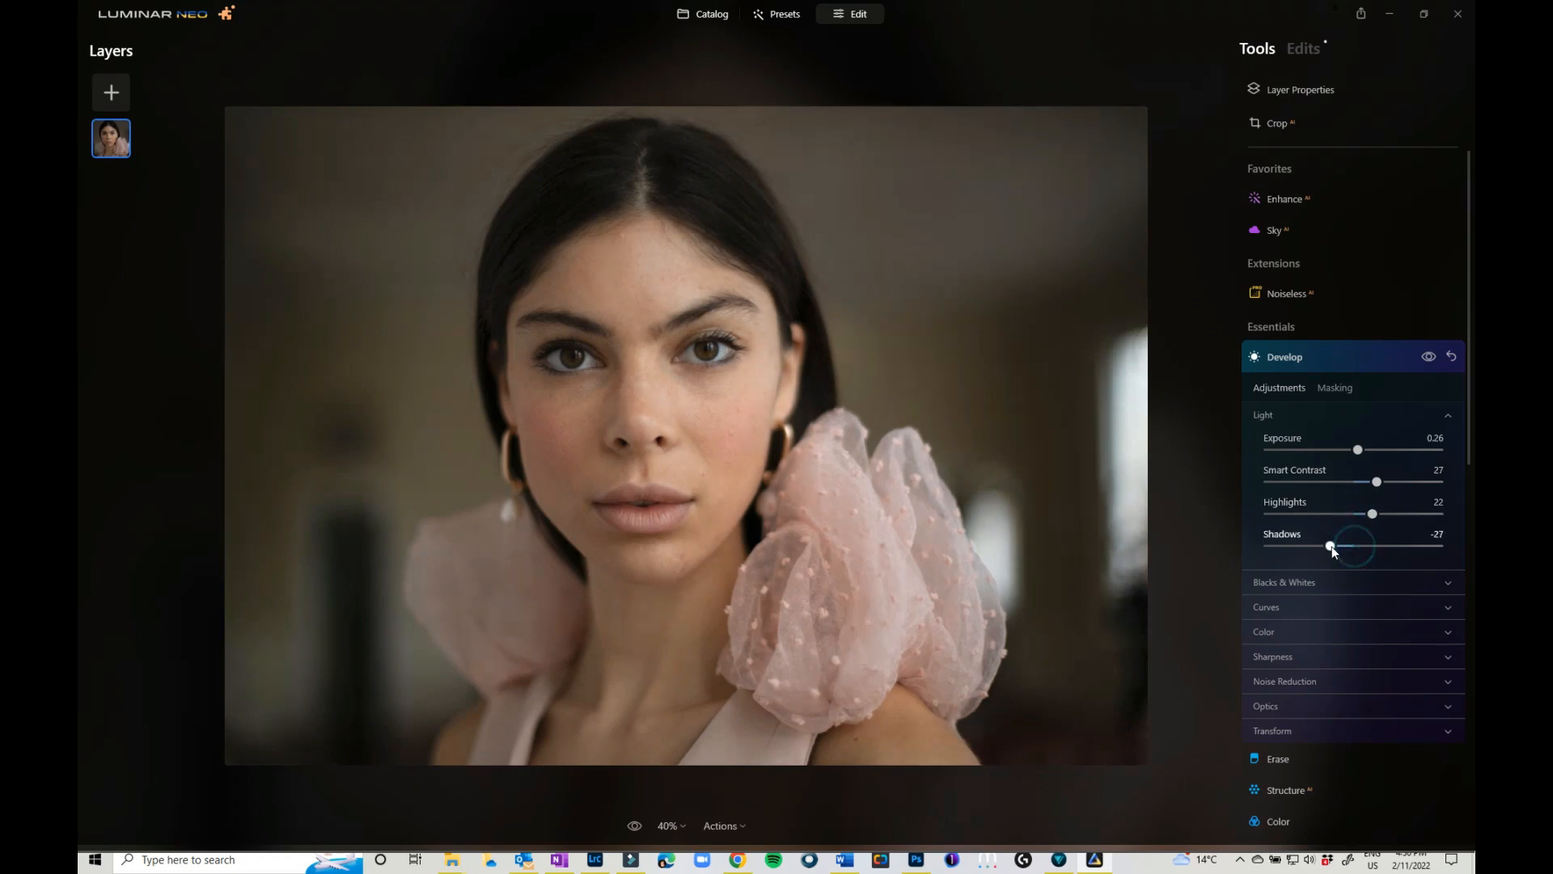
- Erase the Develop effect with the mask brush from the window, the area beside the sleeve and the photo's left edge
click(1333, 388)
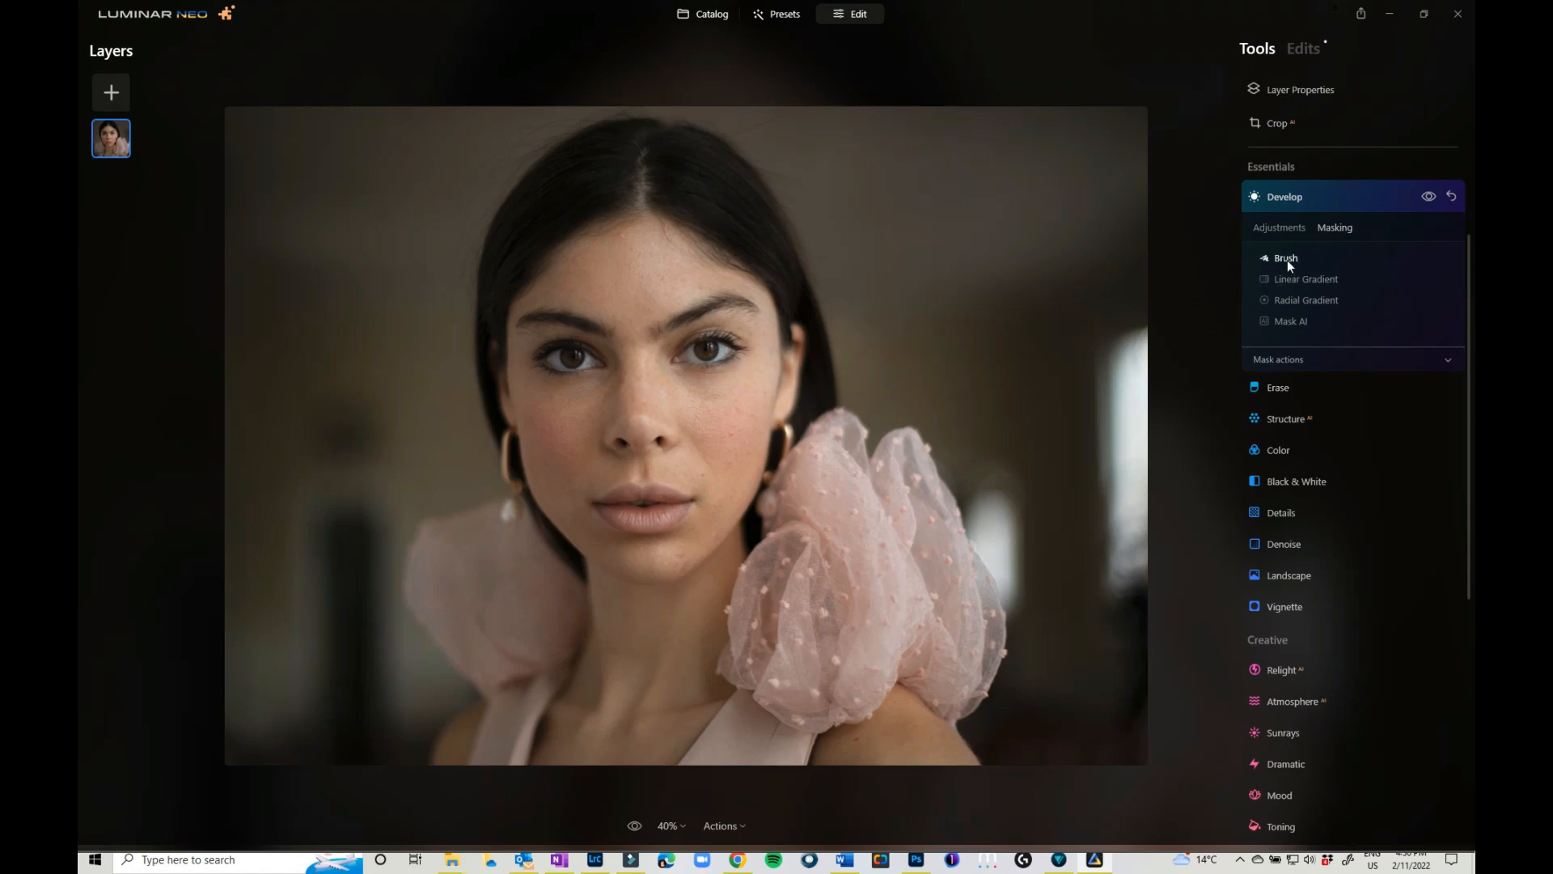
click(1288, 259)
click(1395, 280)
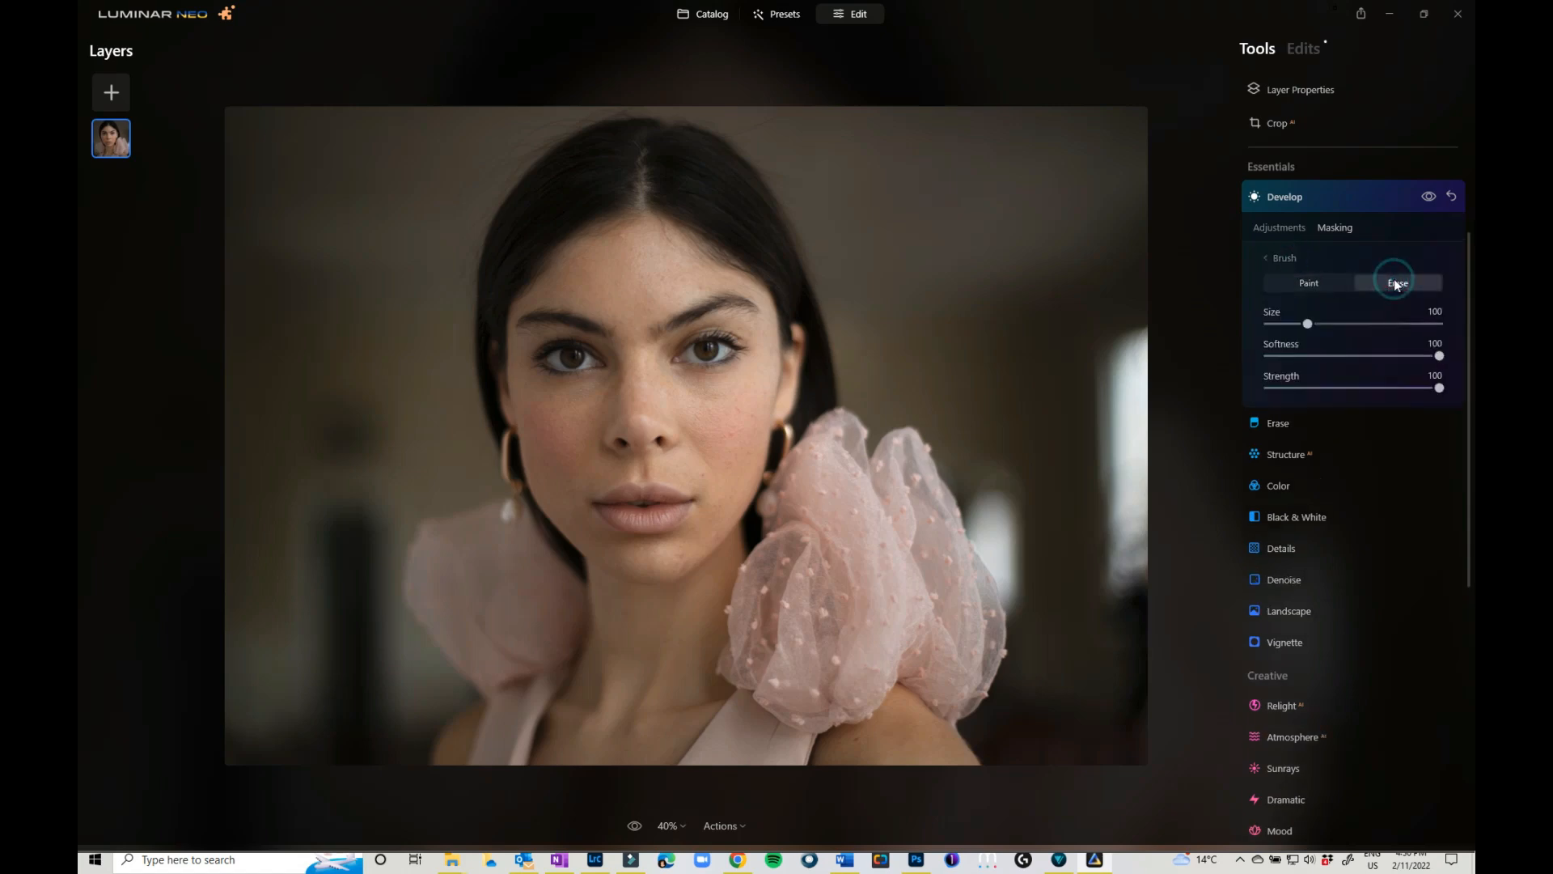
mouse_move(1117, 496)
mouse_down()
mouse_move(1128, 289)
mouse_move(1148, 582)
mouse_move(1134, 330)
mouse_move(1132, 589)
mouse_move(1136, 389)
mouse_move(1144, 548)
mouse_up()
mouse_move(1003, 503)
mouse_down()
mouse_move(1002, 556)
mouse_move(991, 494)
mouse_move(1011, 615)
mouse_up()
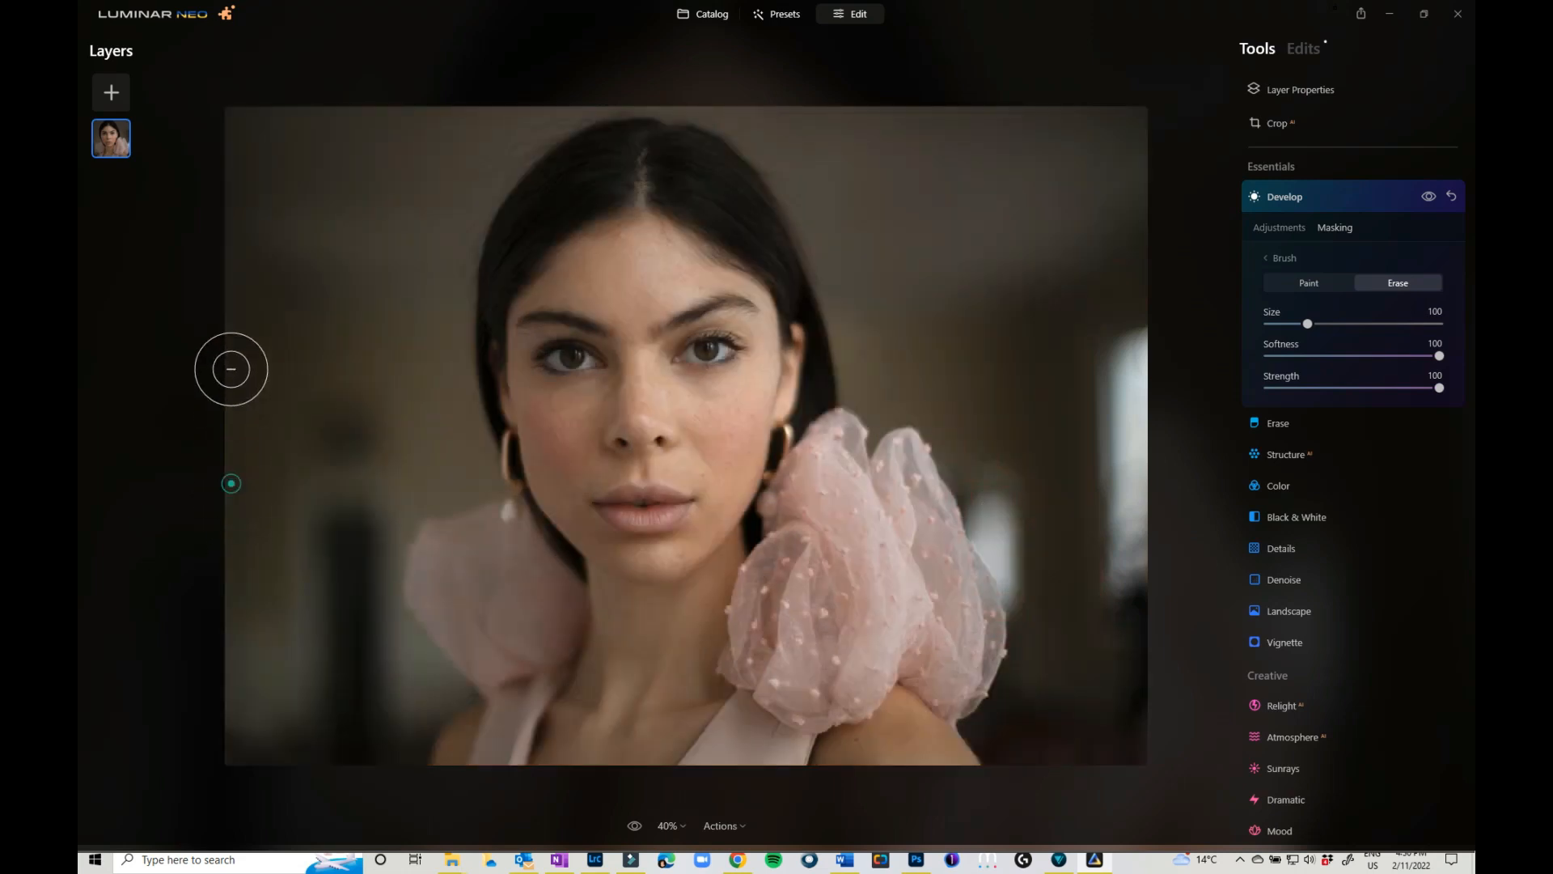
drag(229, 364, 235, 317)
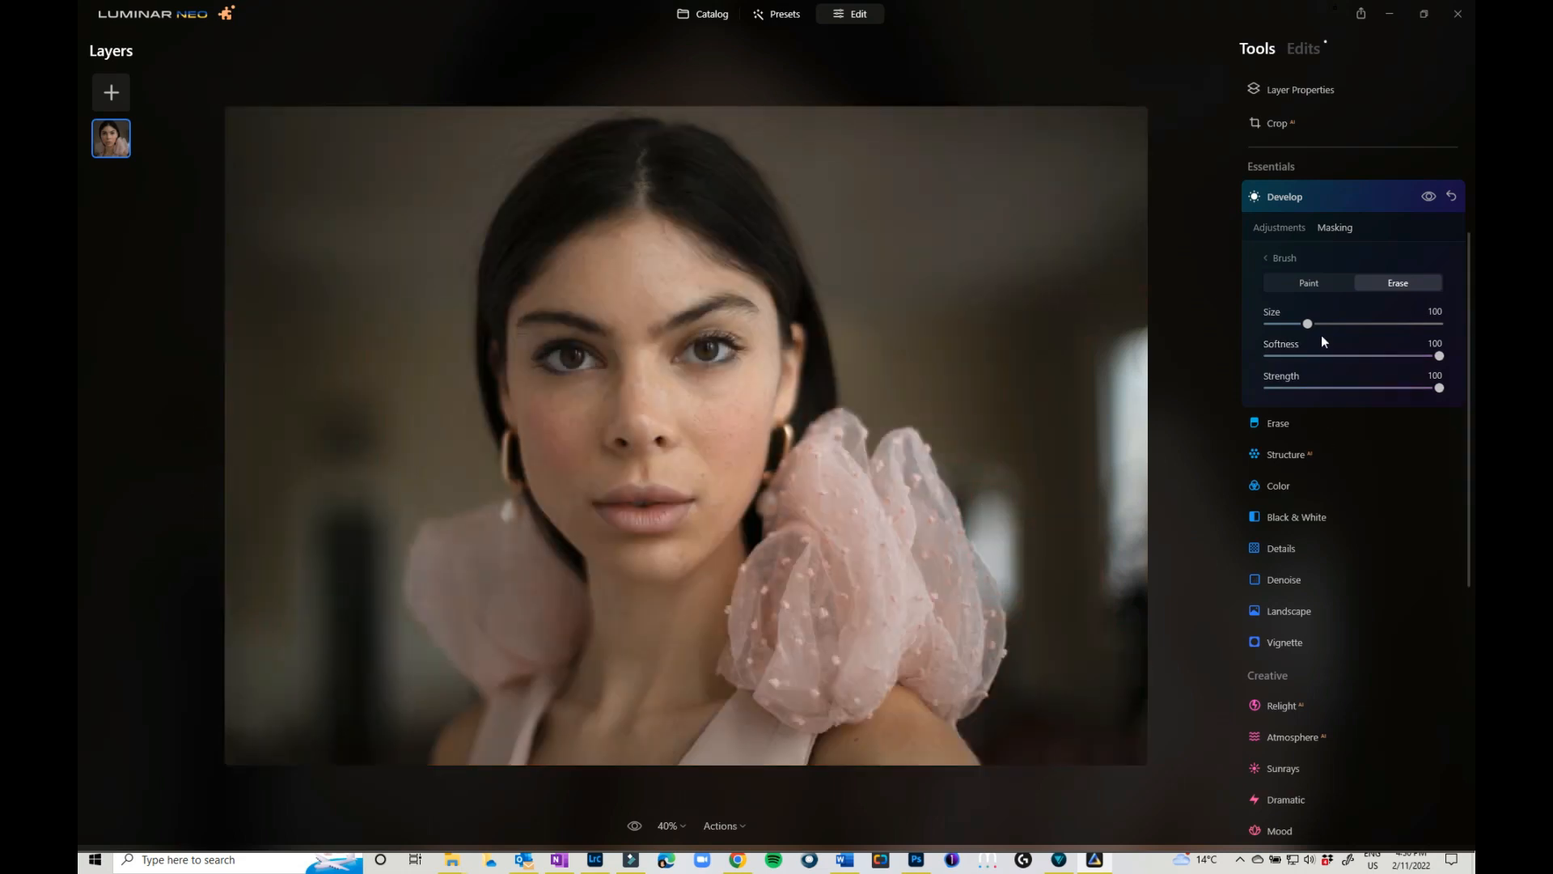
click(1269, 258)
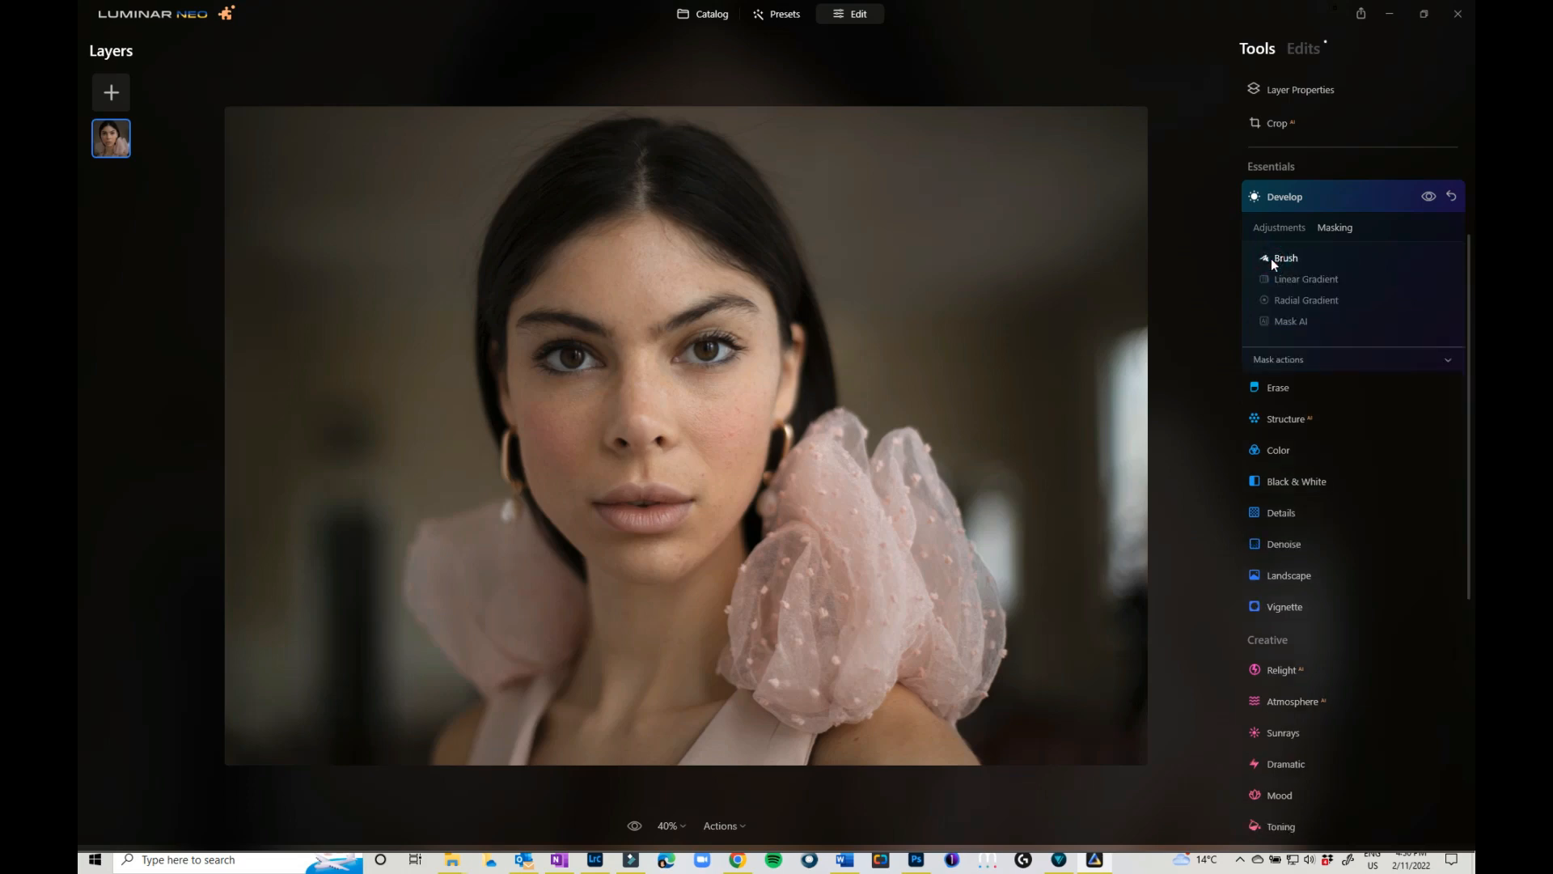
click(1287, 227)
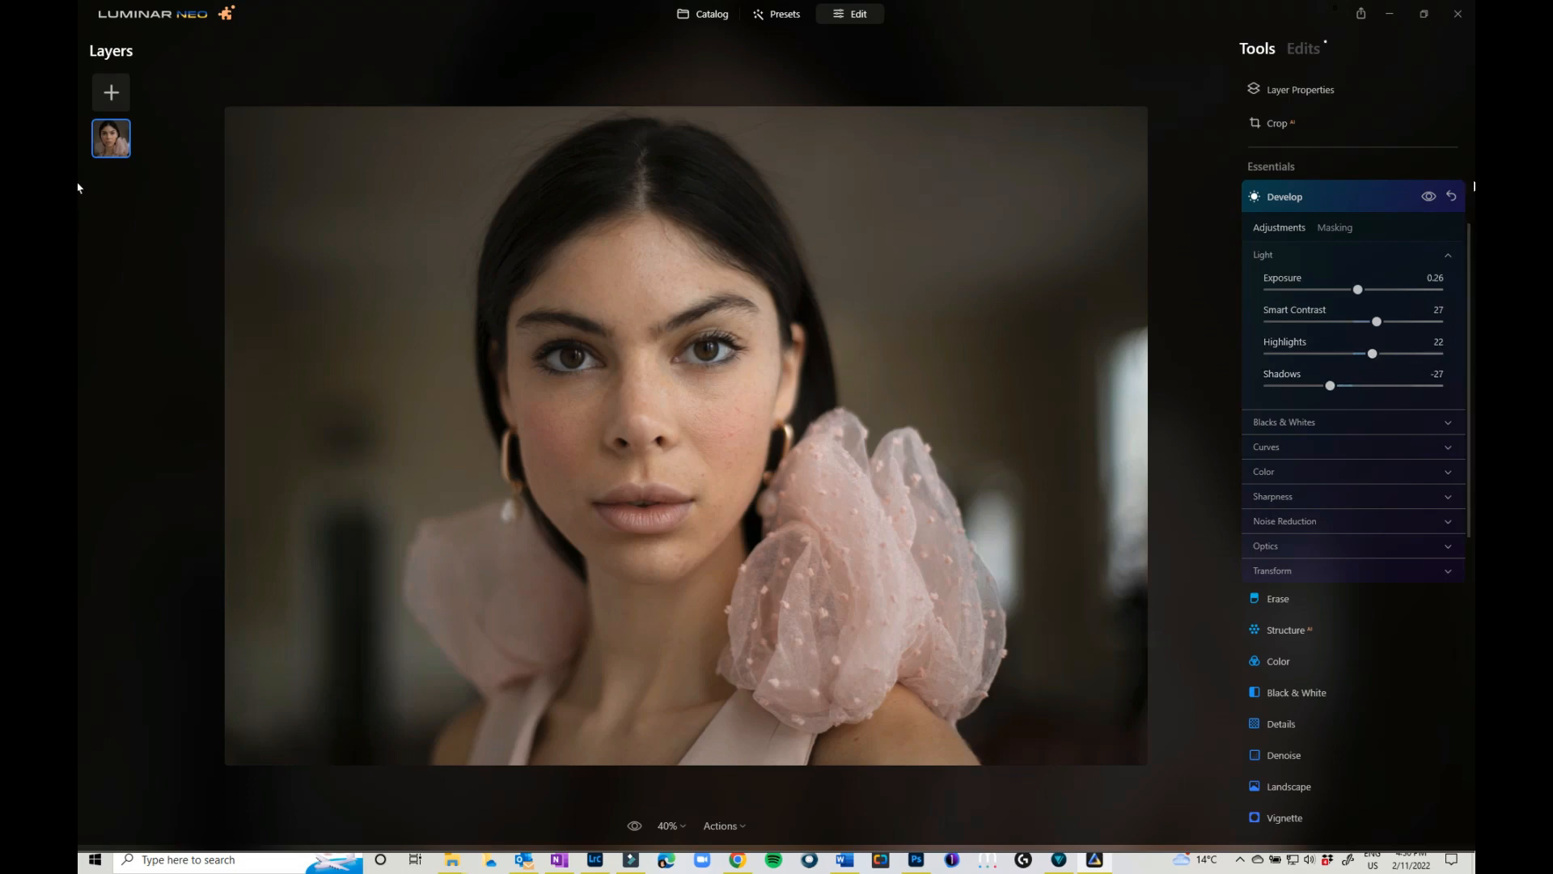
- Compare the portrait with and without the Develop adjustments
click(1428, 196)
click(1429, 198)
click(1429, 199)
click(1429, 198)
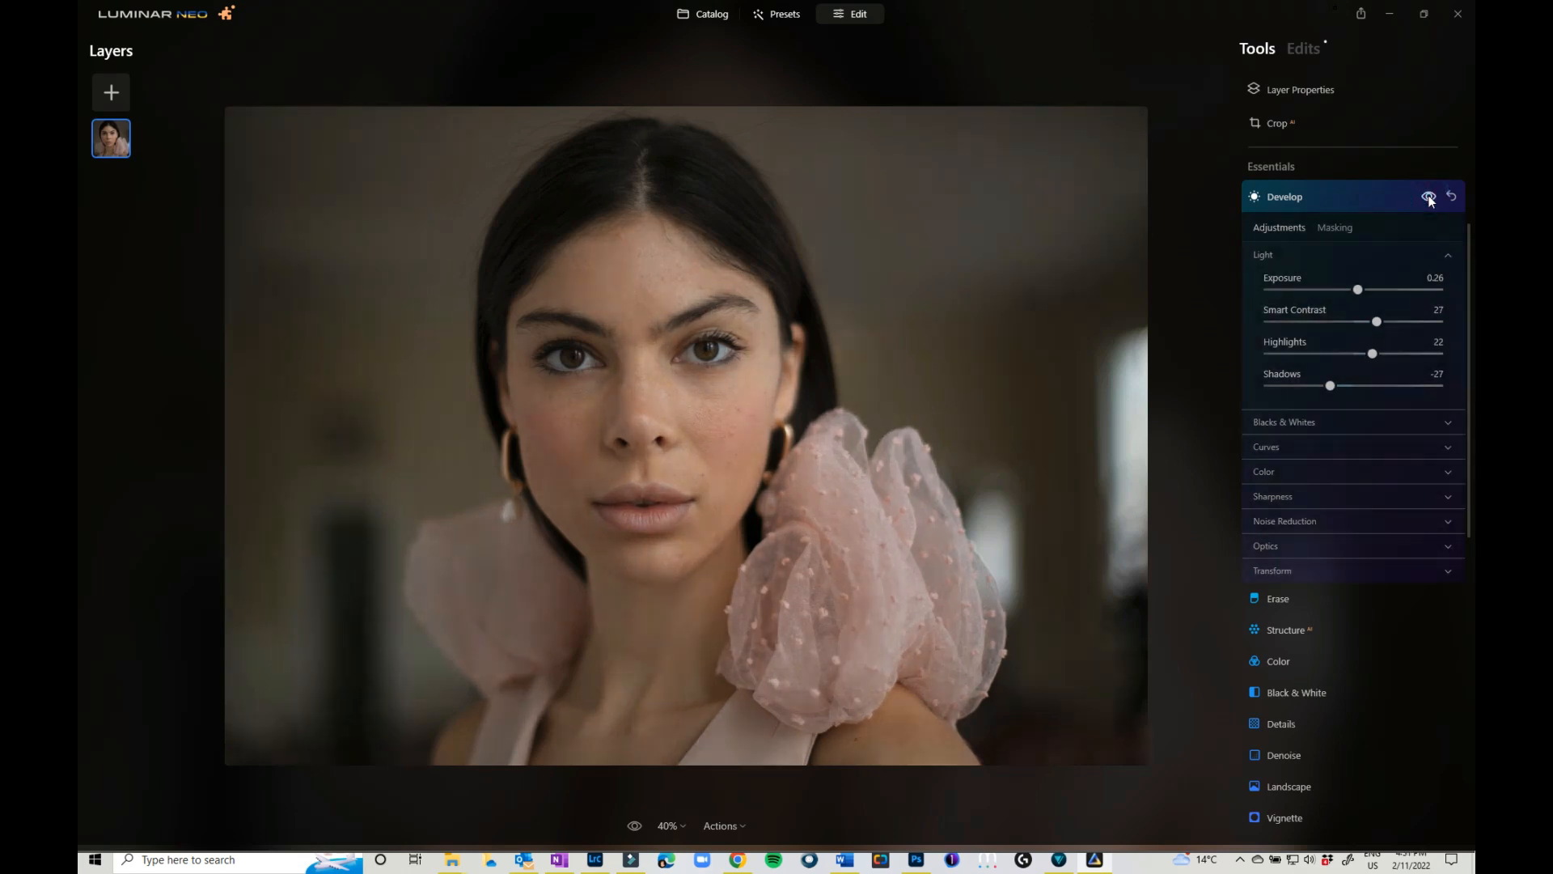
click(1429, 198)
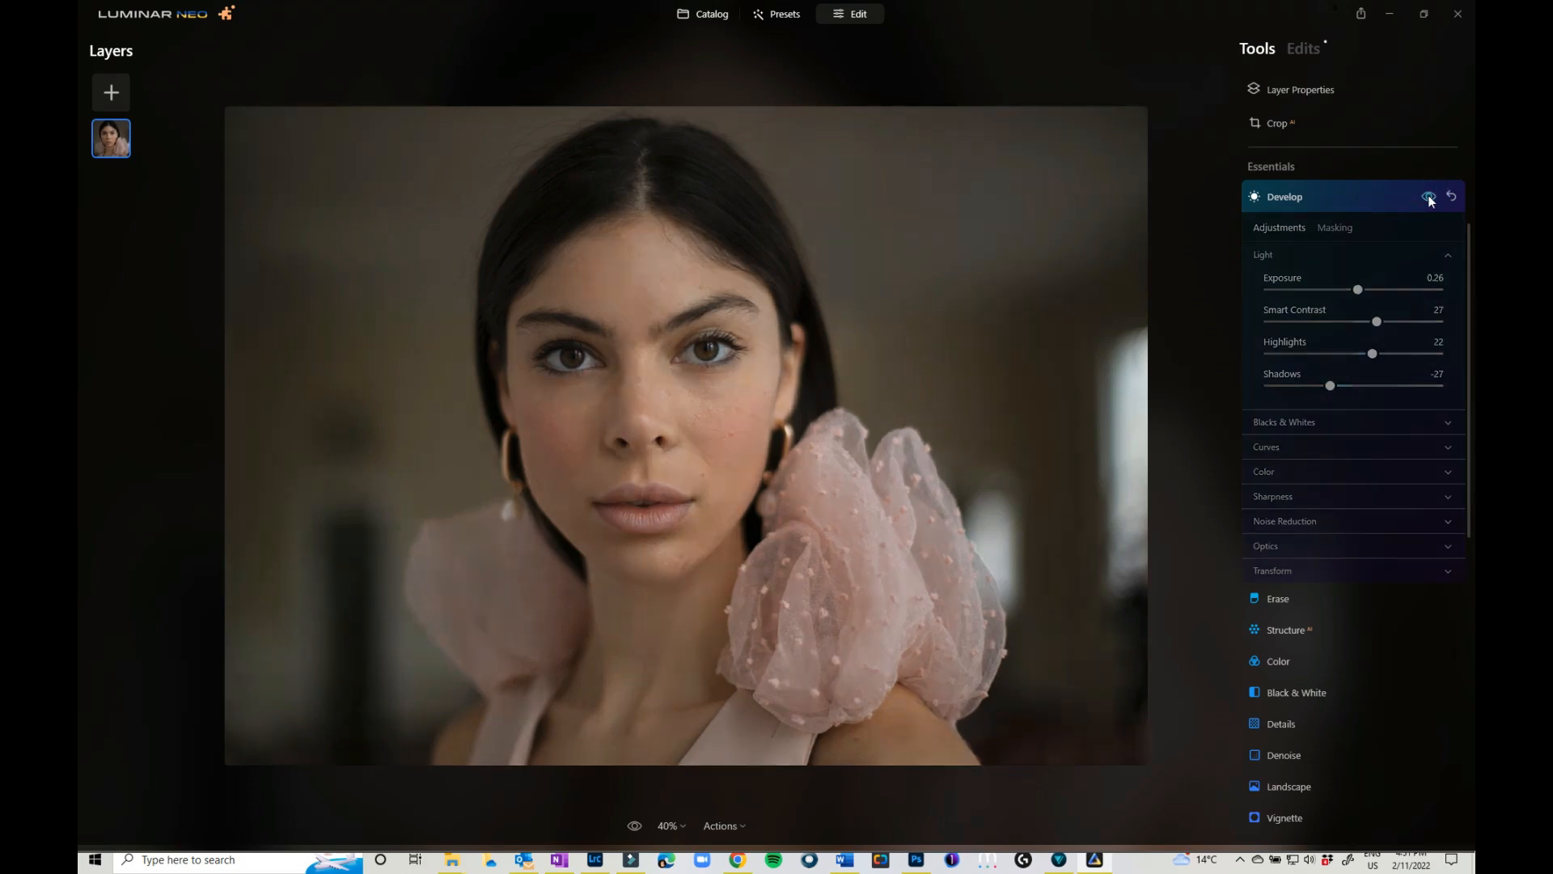
click(1429, 199)
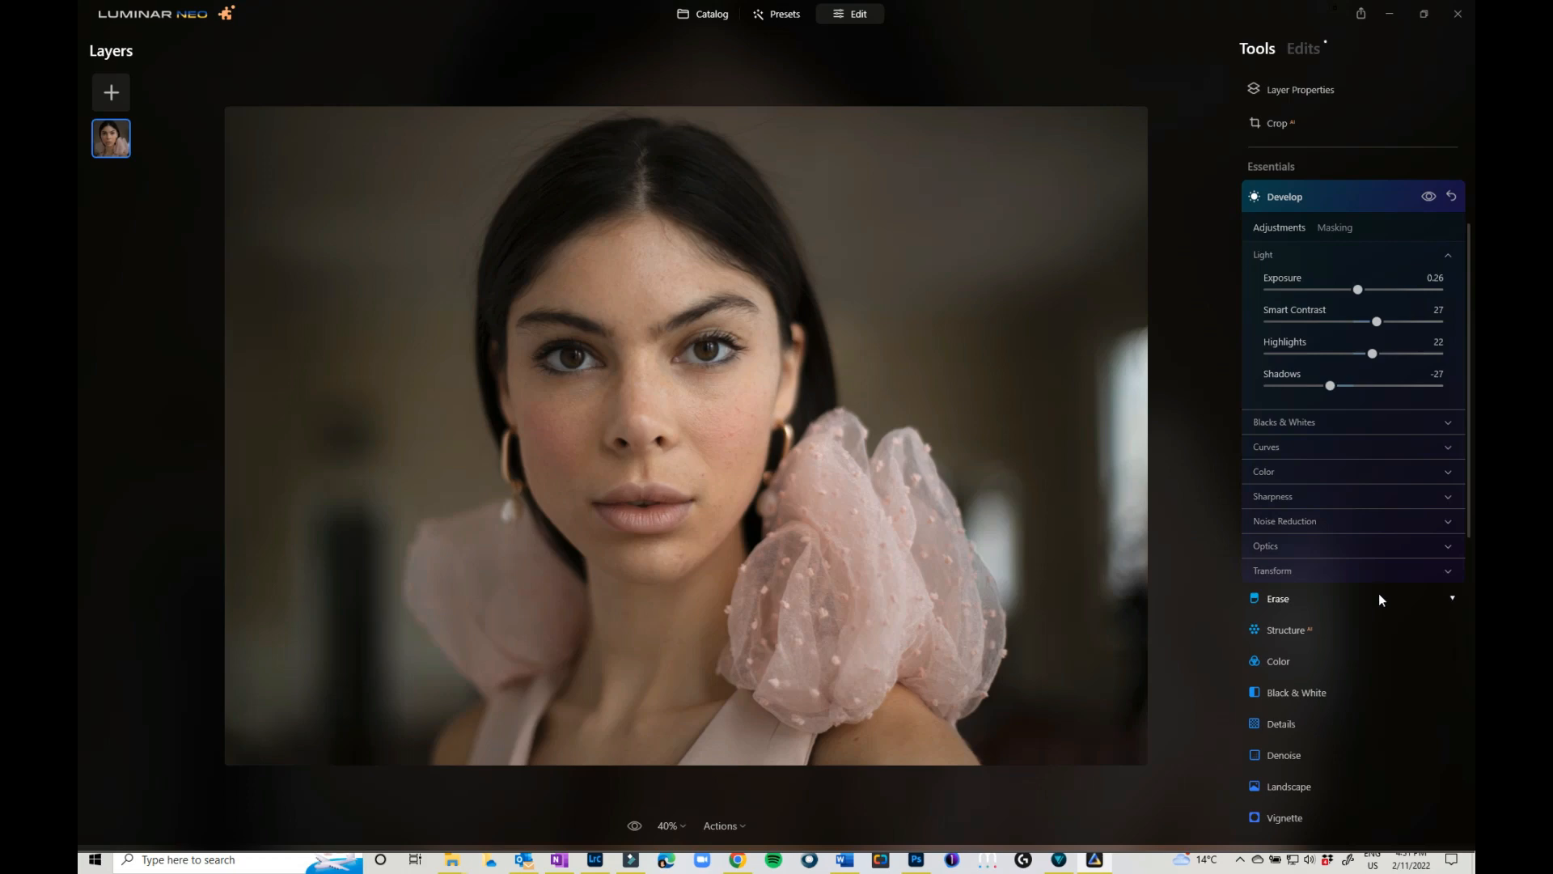
- Relight the portrait with Brightness Near at 19 and Brightness Far at -36
scroll(1380, 596, down, 3)
scroll(1379, 597, down, 1)
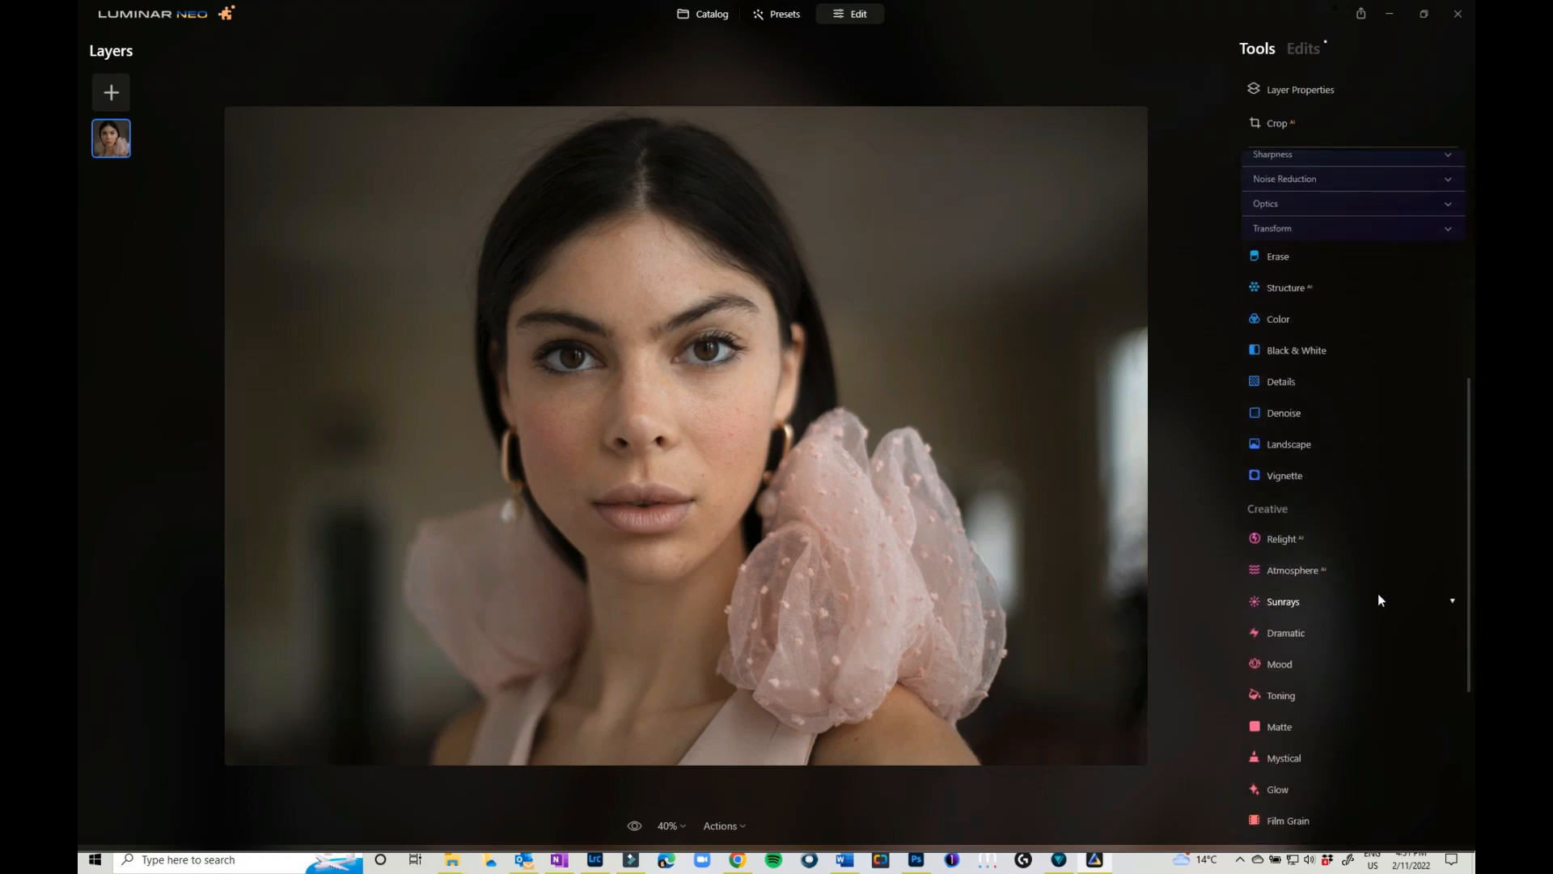
click(1275, 532)
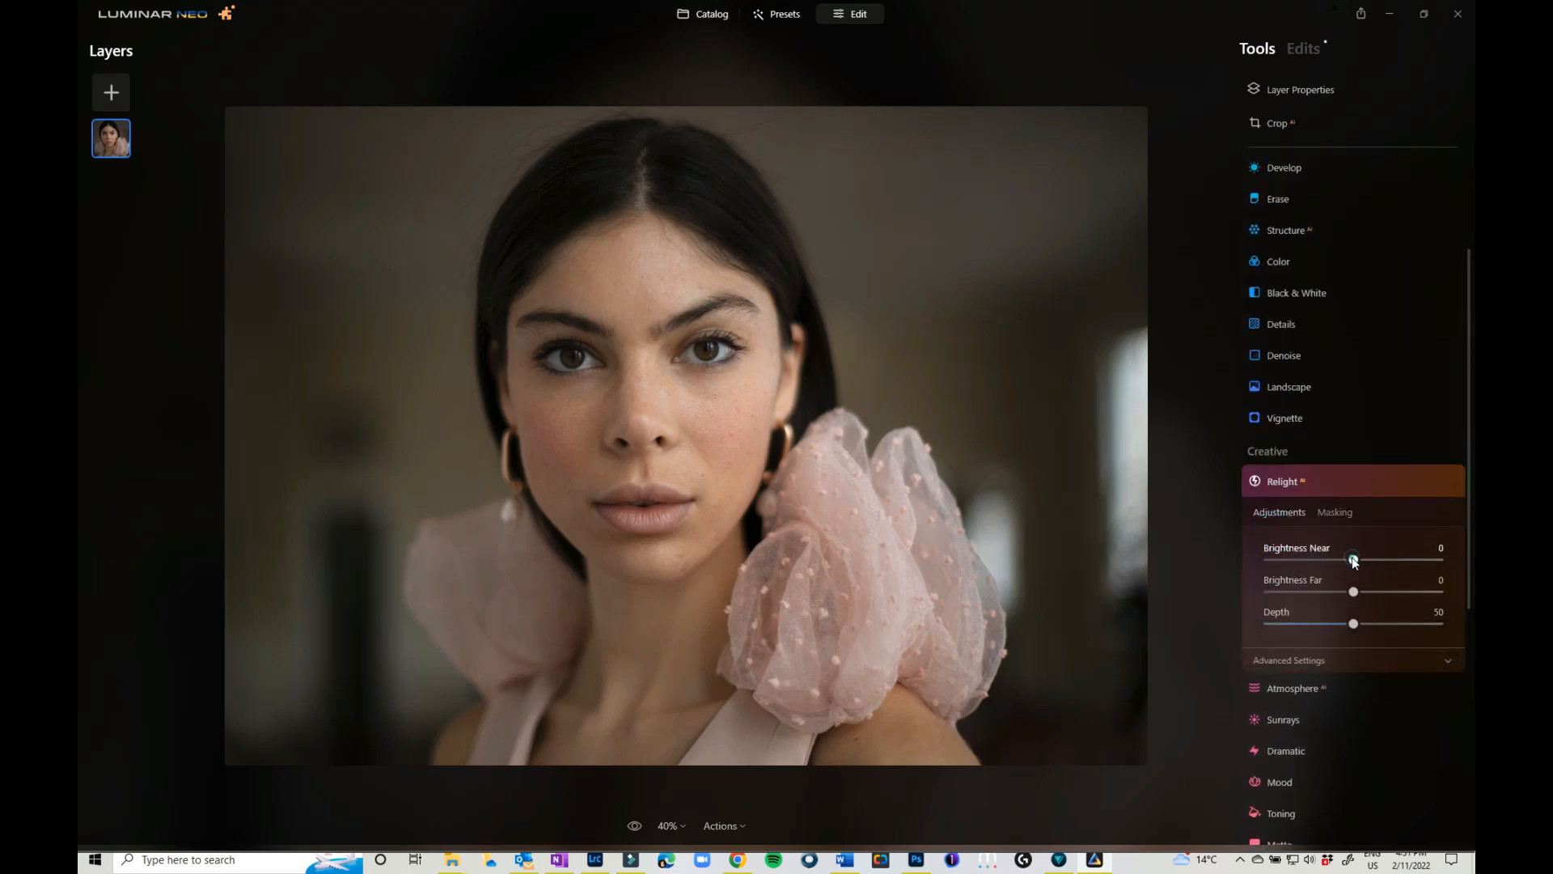
drag(1353, 560, 1371, 560)
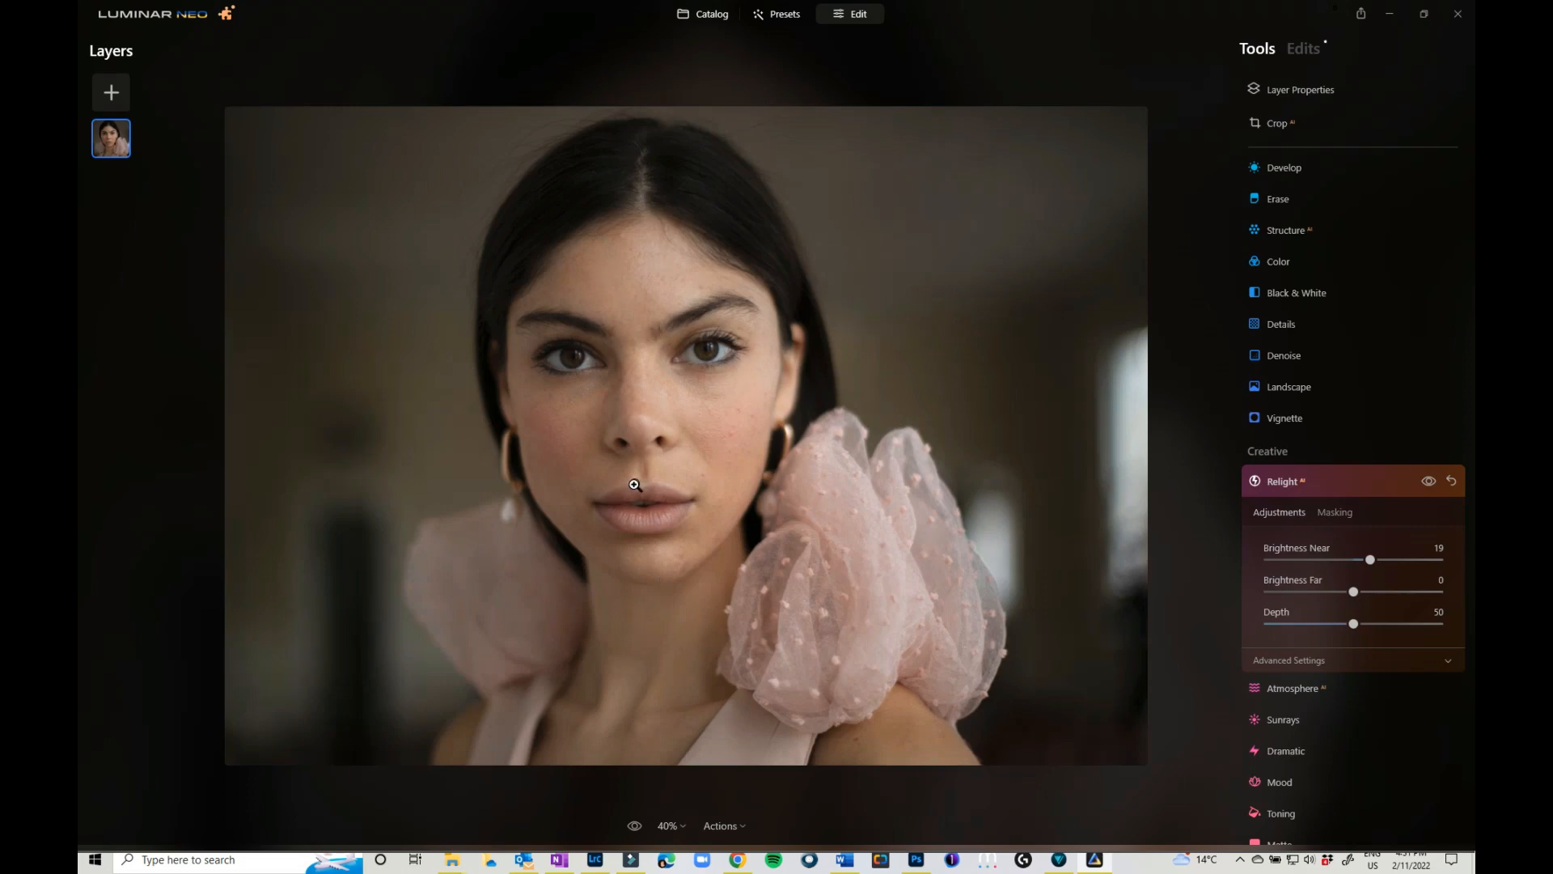
drag(1354, 593, 1322, 594)
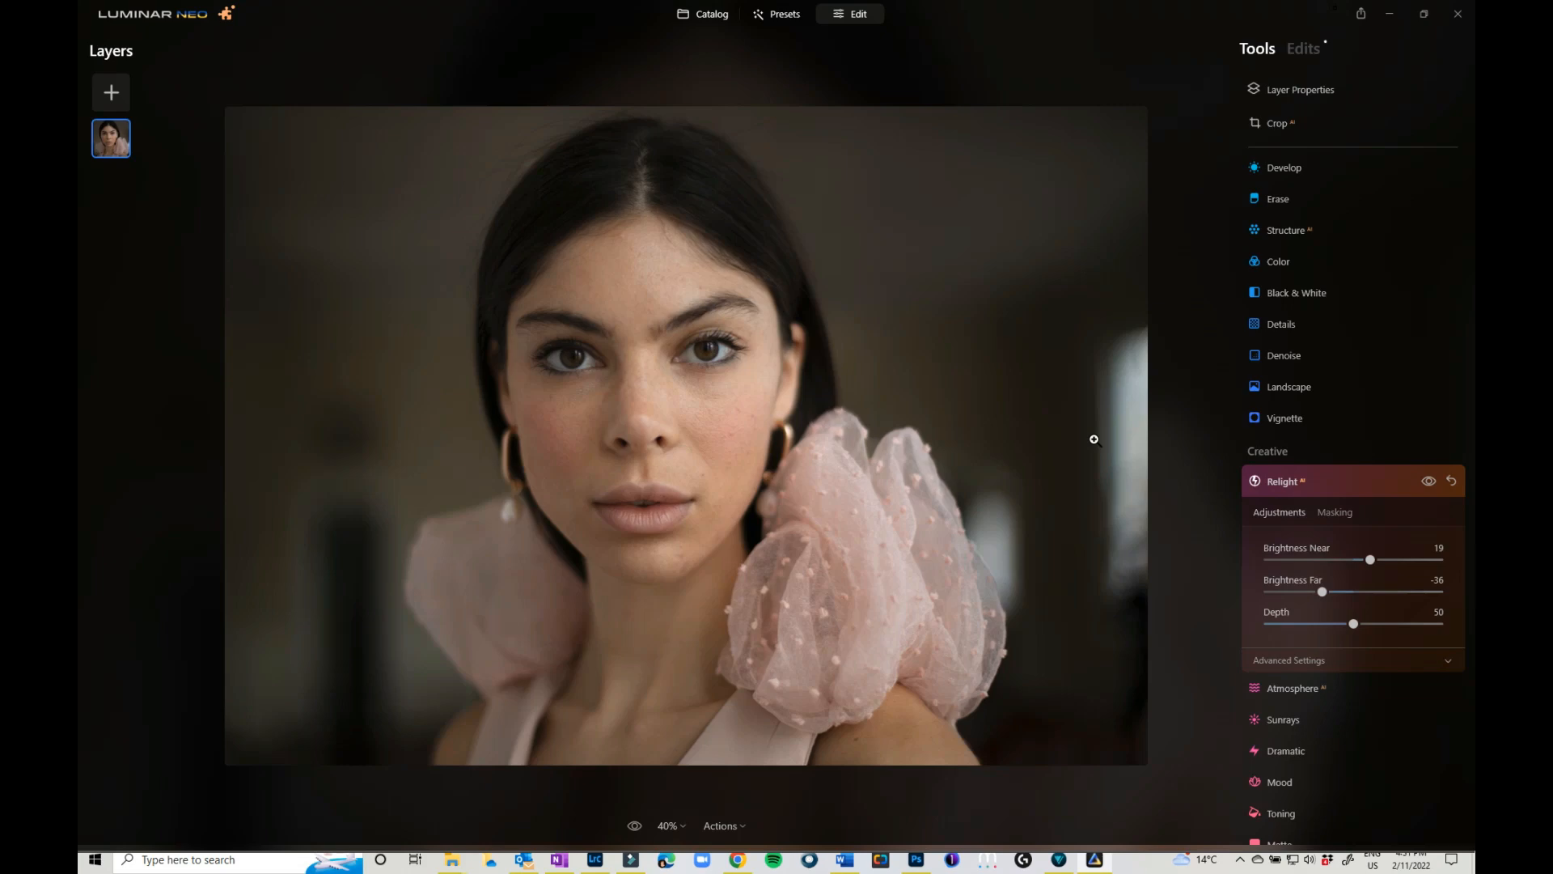
- Start Dodge & Burn and set the Lighten brush size to 76
scroll(1466, 759, down, 5)
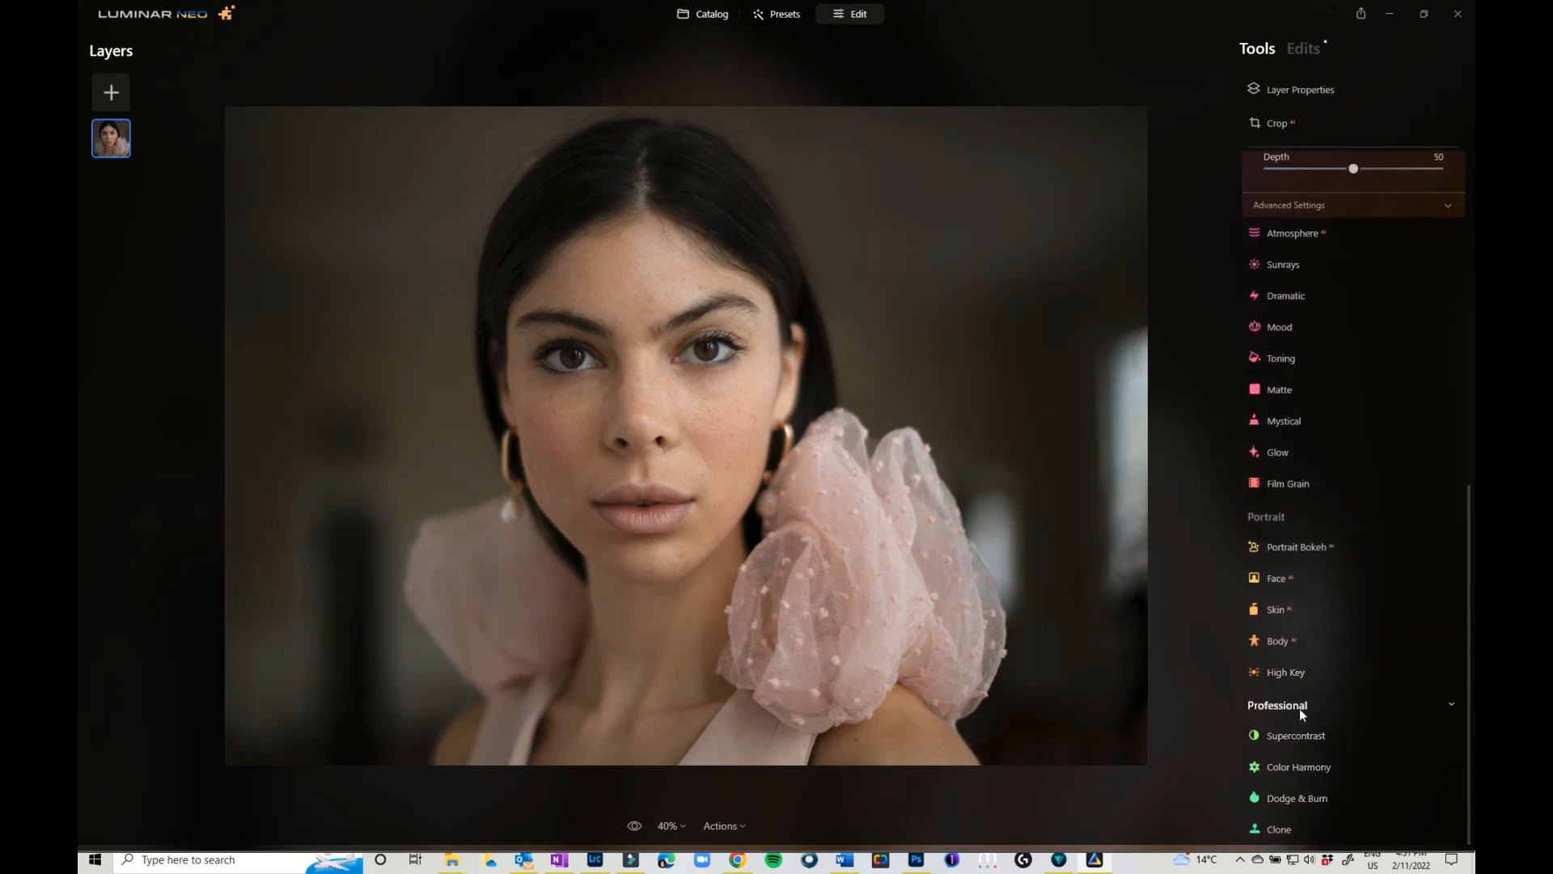
click(1304, 799)
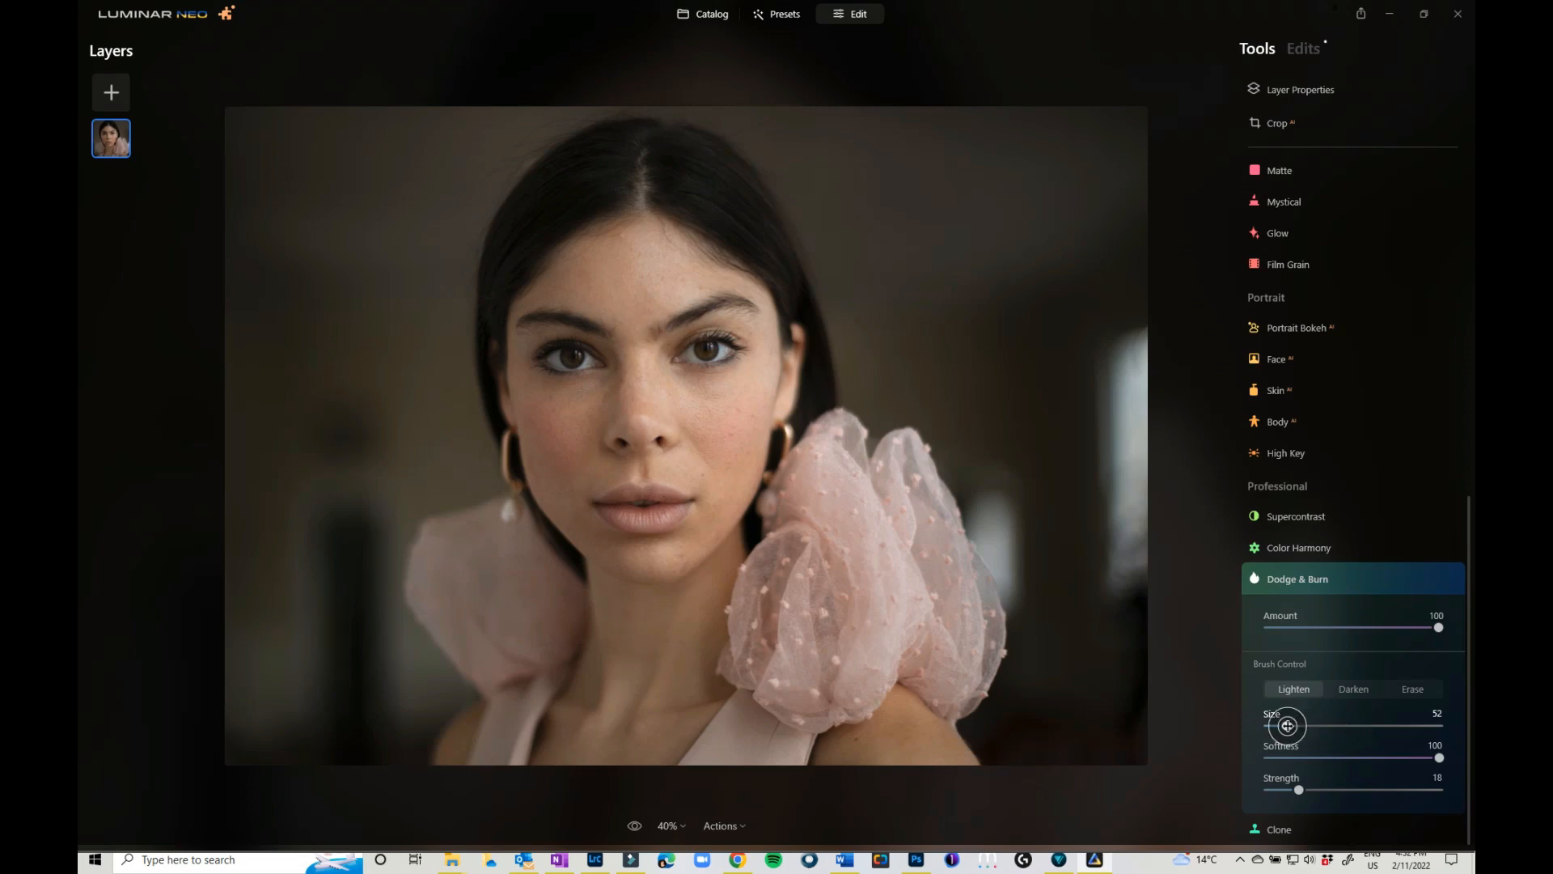
mouse_move(1288, 726)
mouse_down()
mouse_move(1382, 726)
mouse_move(1324, 725)
mouse_up()
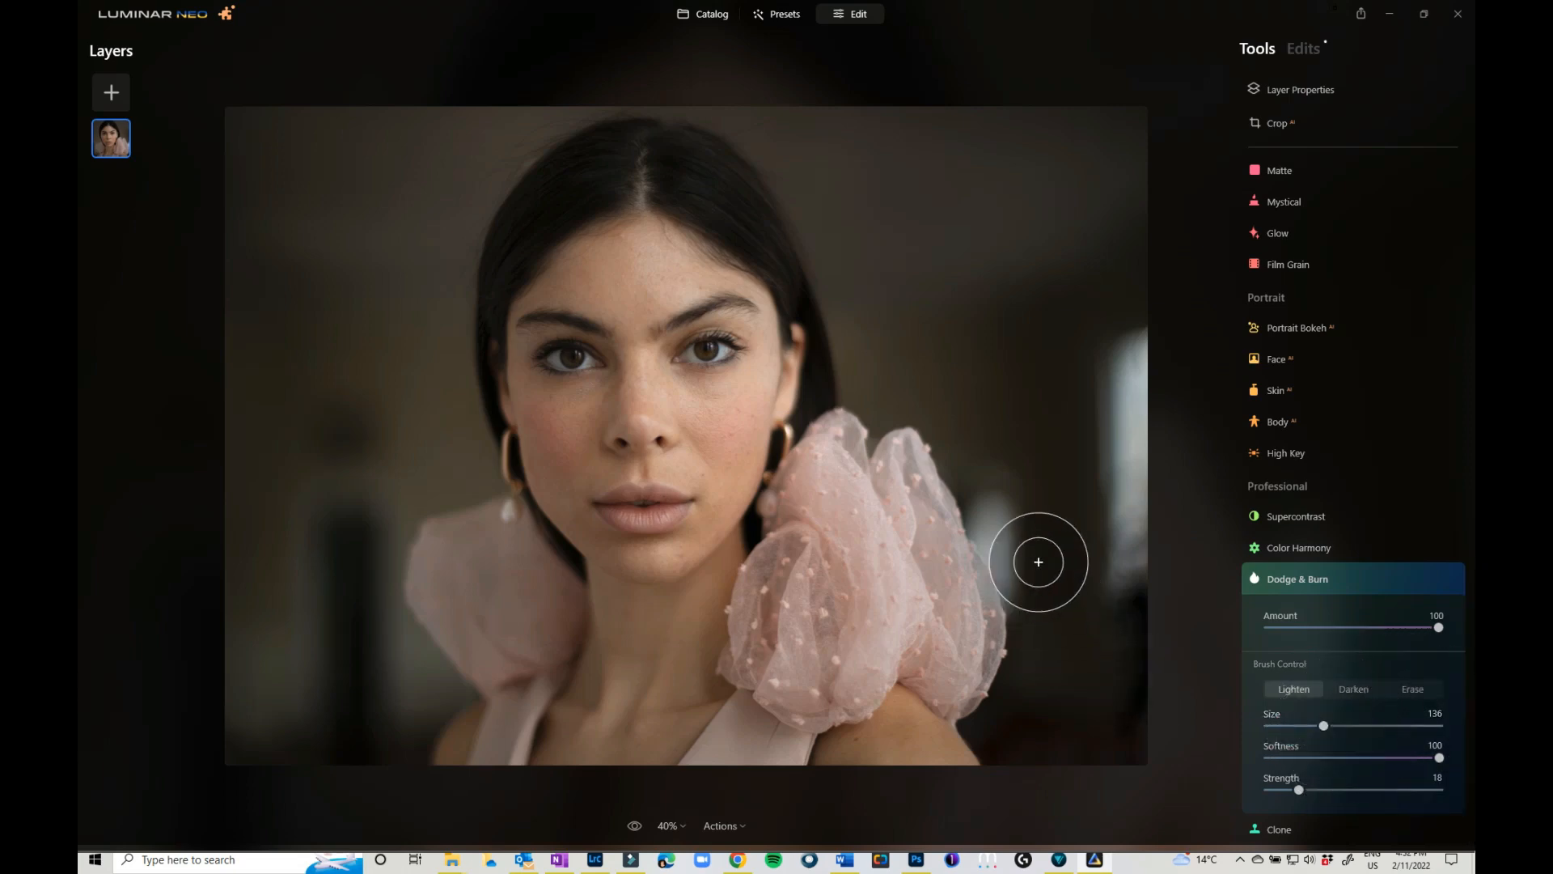
key([)
key([)
key([)
key([)
key([)
key([)
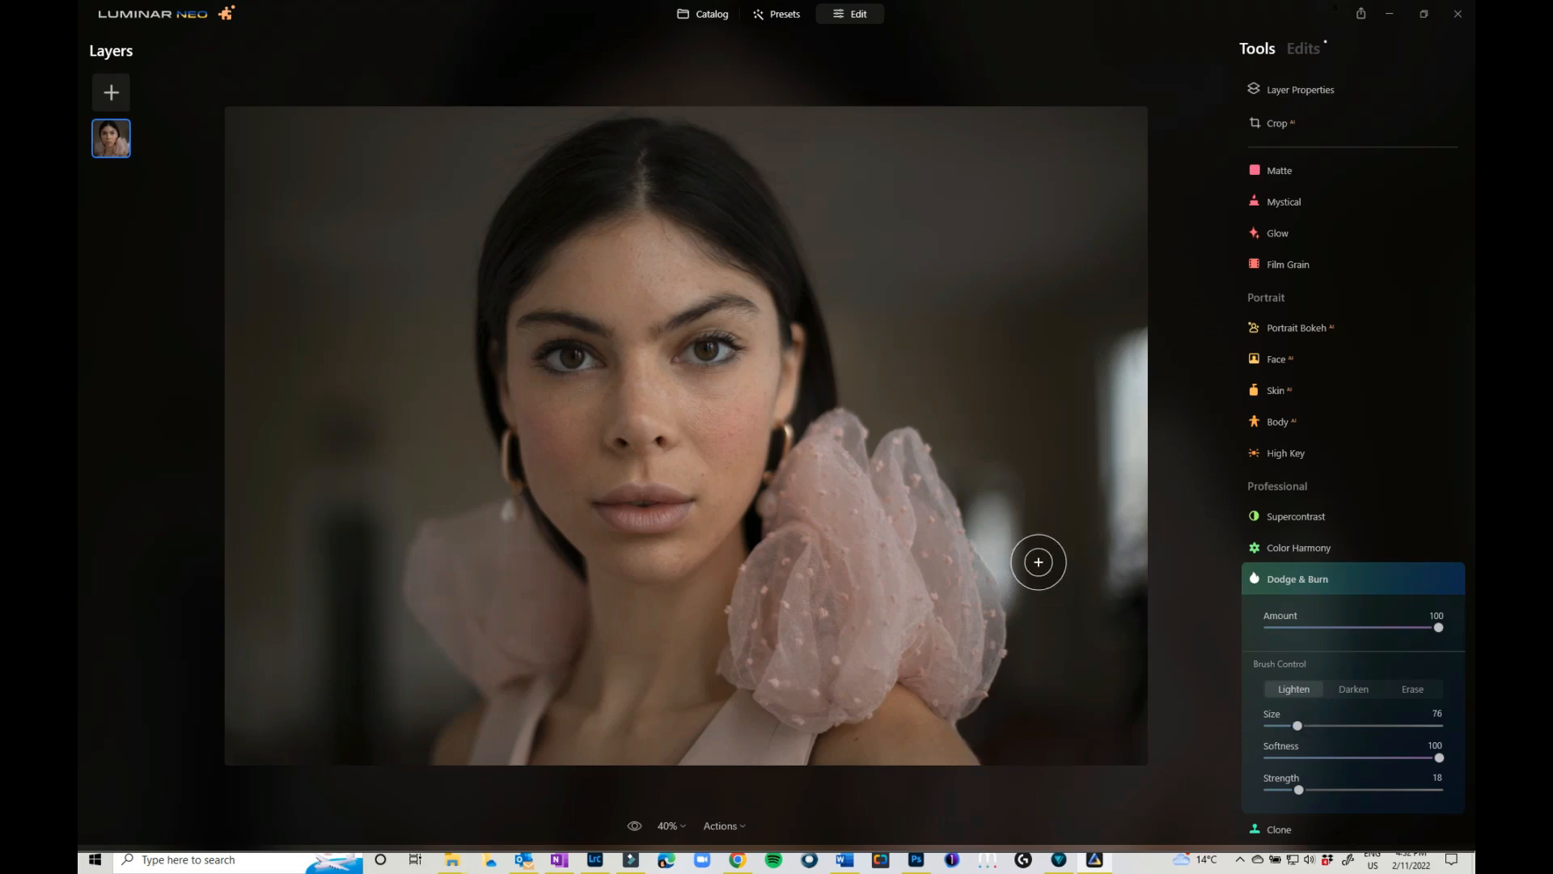
key(])
key(])
key(])
key([)
key([)
key([)
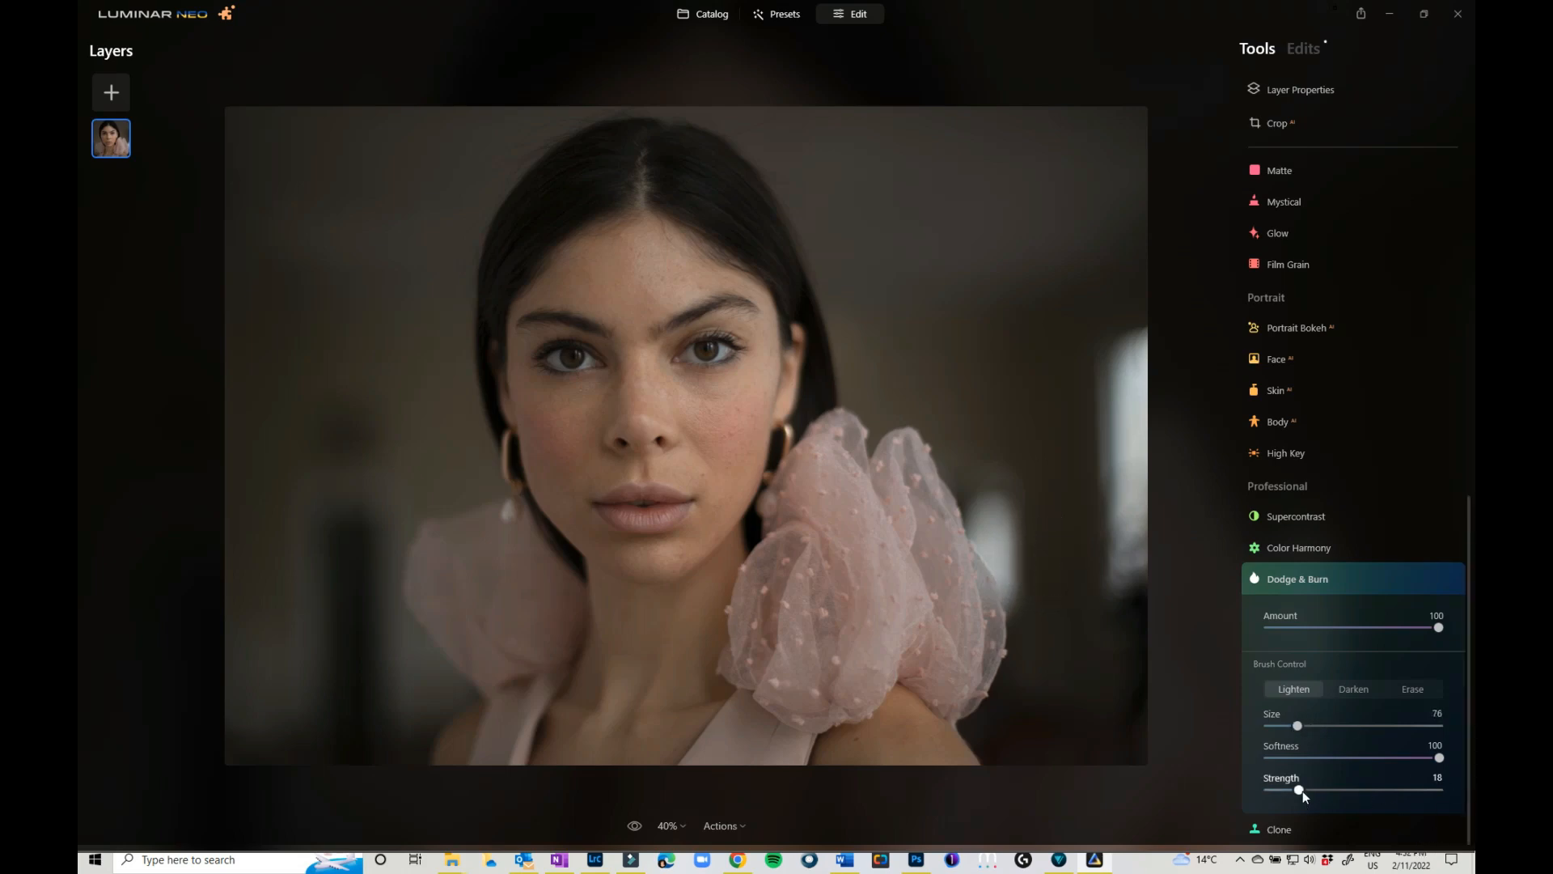
- Set the Lighten brush strength to 24 and its softness to 76
mouse_move(1302, 790)
mouse_down()
mouse_move(1442, 793)
mouse_move(1309, 792)
mouse_up()
mouse_move(1440, 757)
mouse_down()
mouse_move(1286, 761)
mouse_move(1449, 757)
mouse_up()
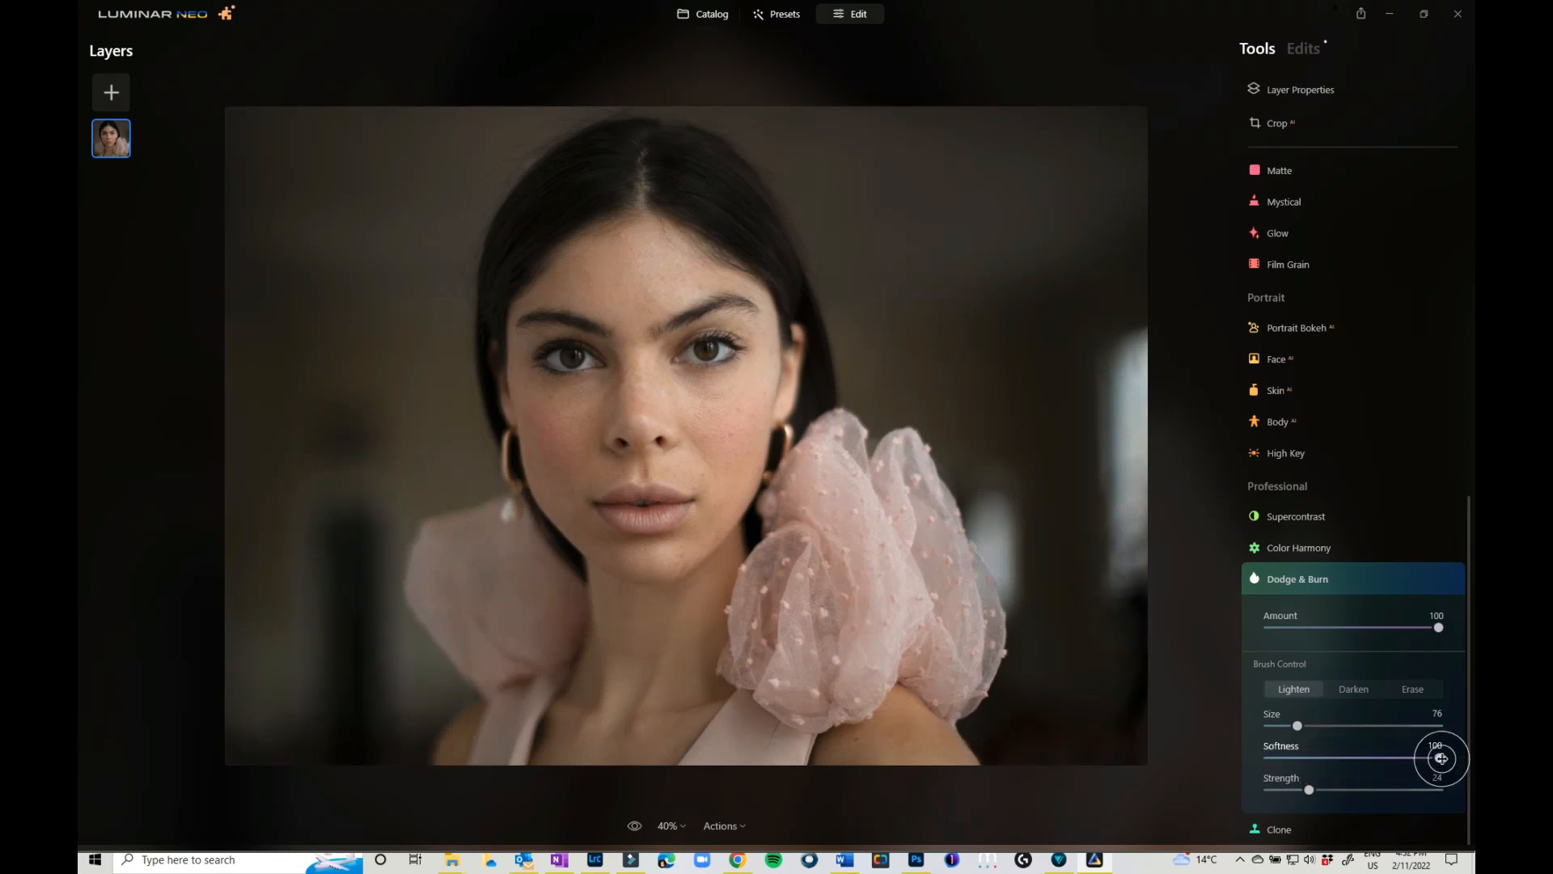
drag(1441, 758, 1403, 759)
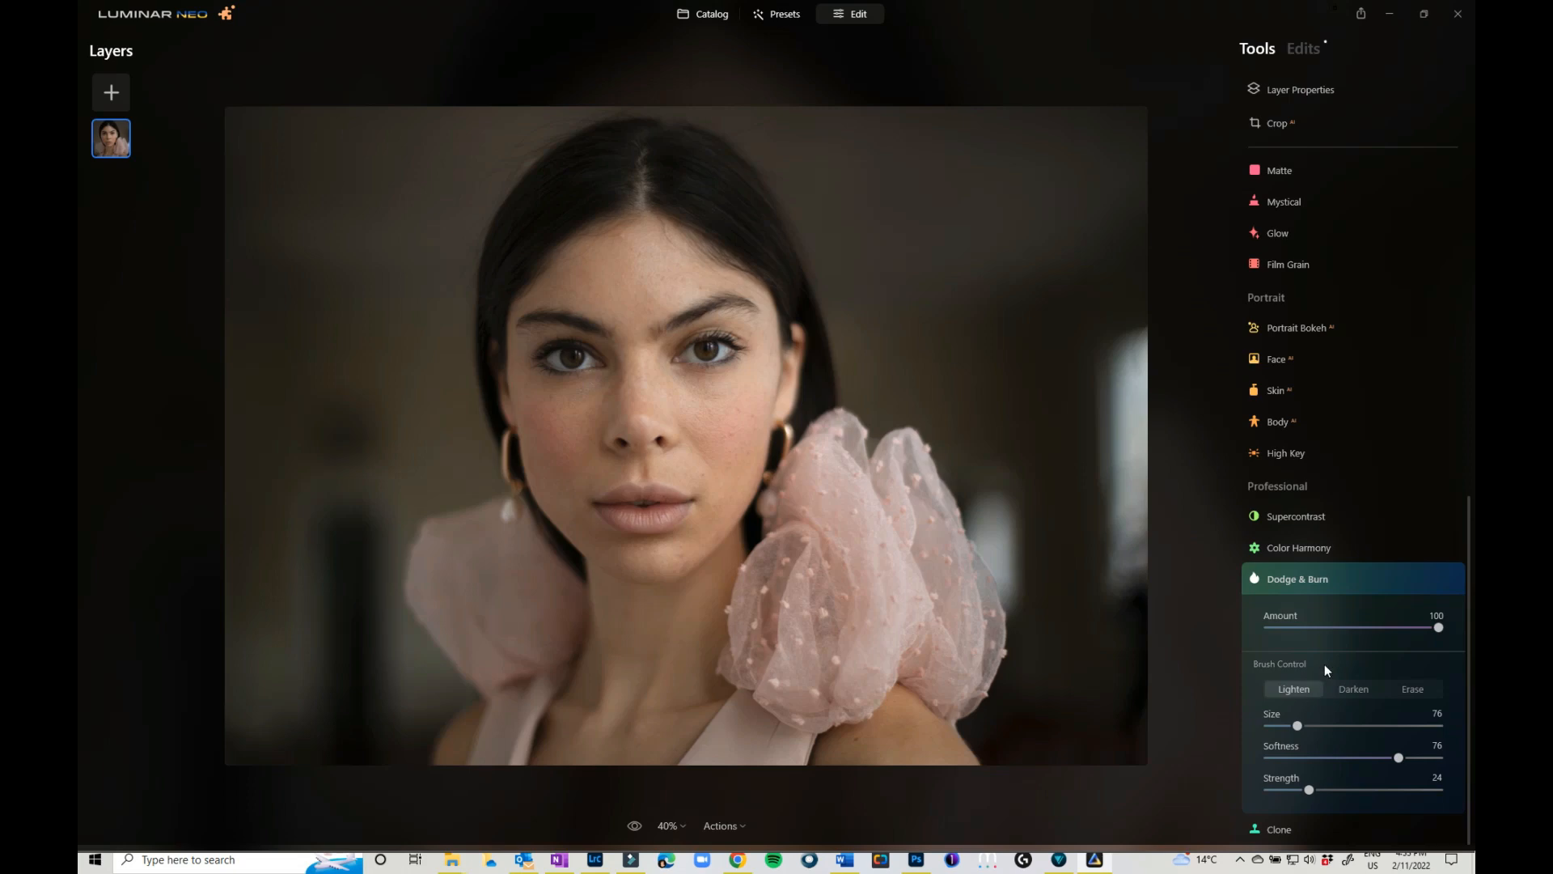
- Review the list of edits applied to the portrait so far
click(1317, 52)
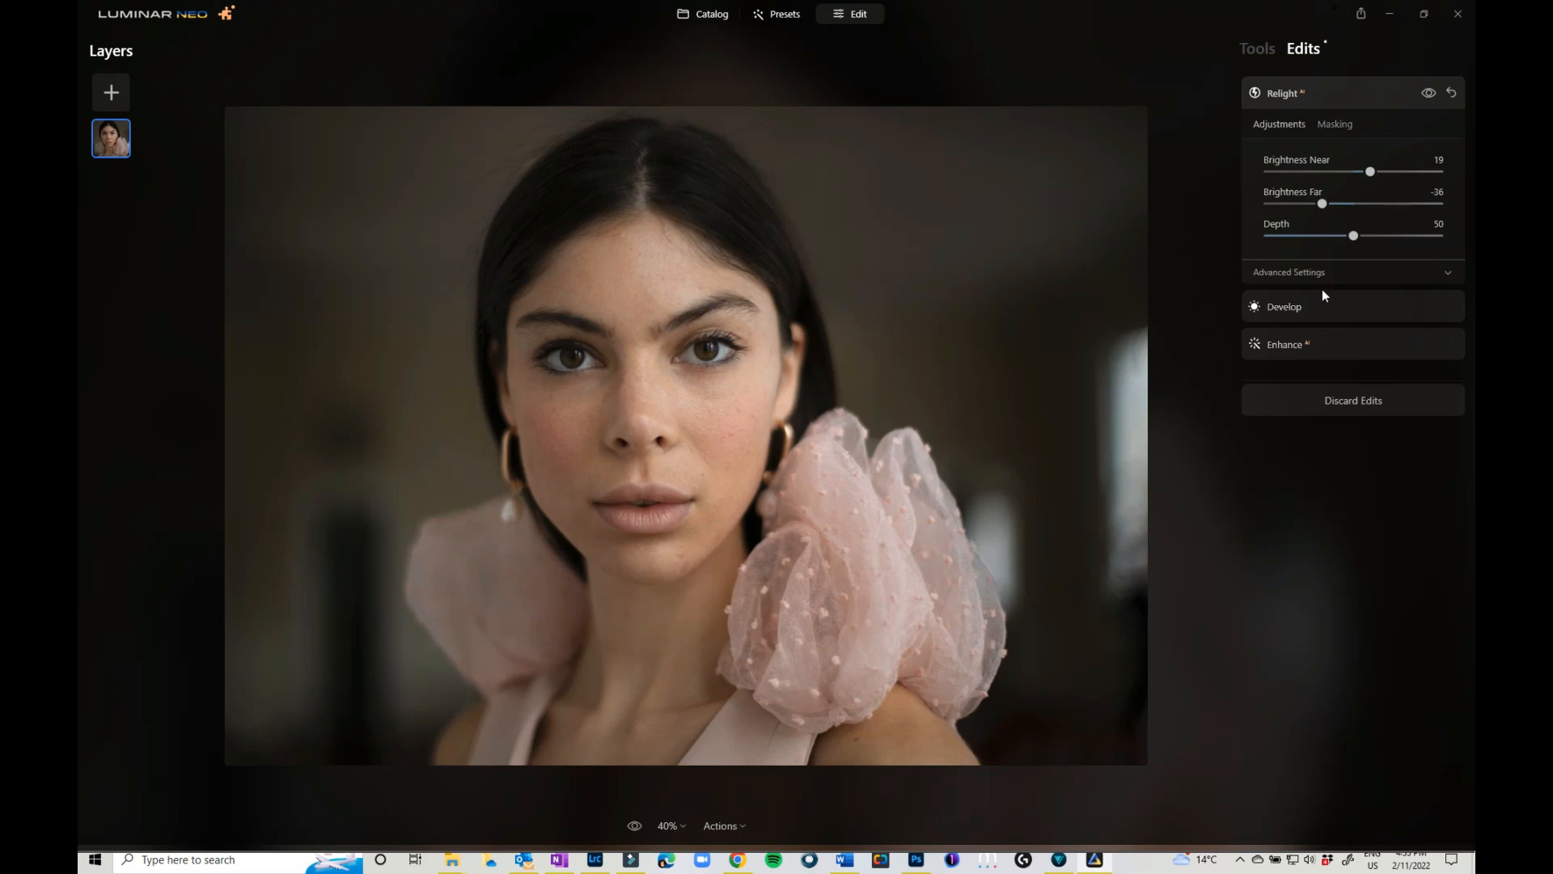
click(1259, 49)
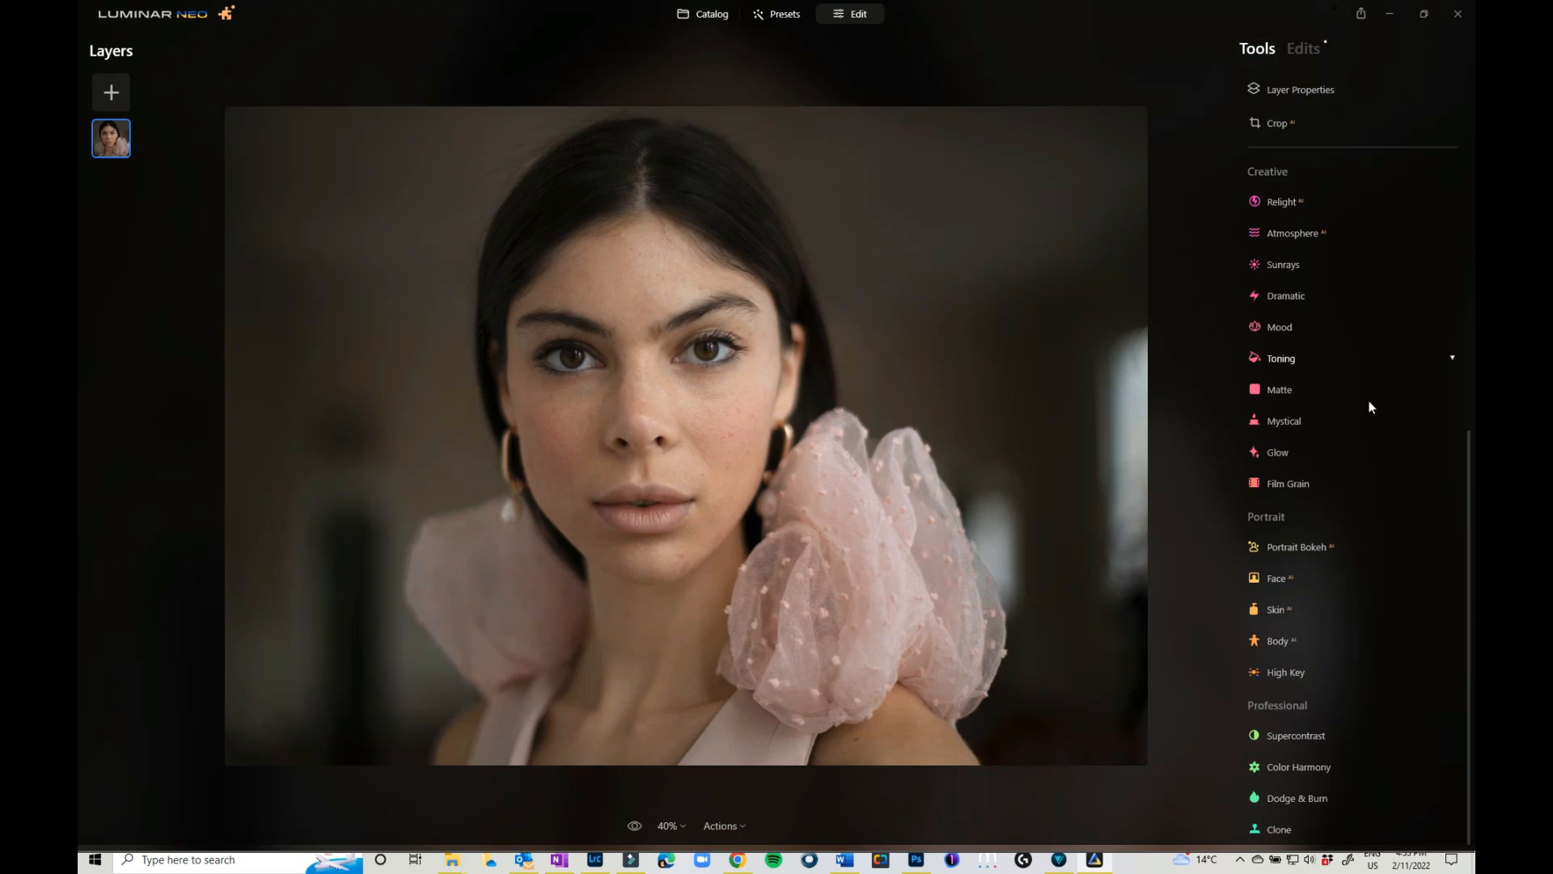
- Lighten the forehead and the cheek beside the nose with the Dodge & Burn brush at strength 22
click(1312, 799)
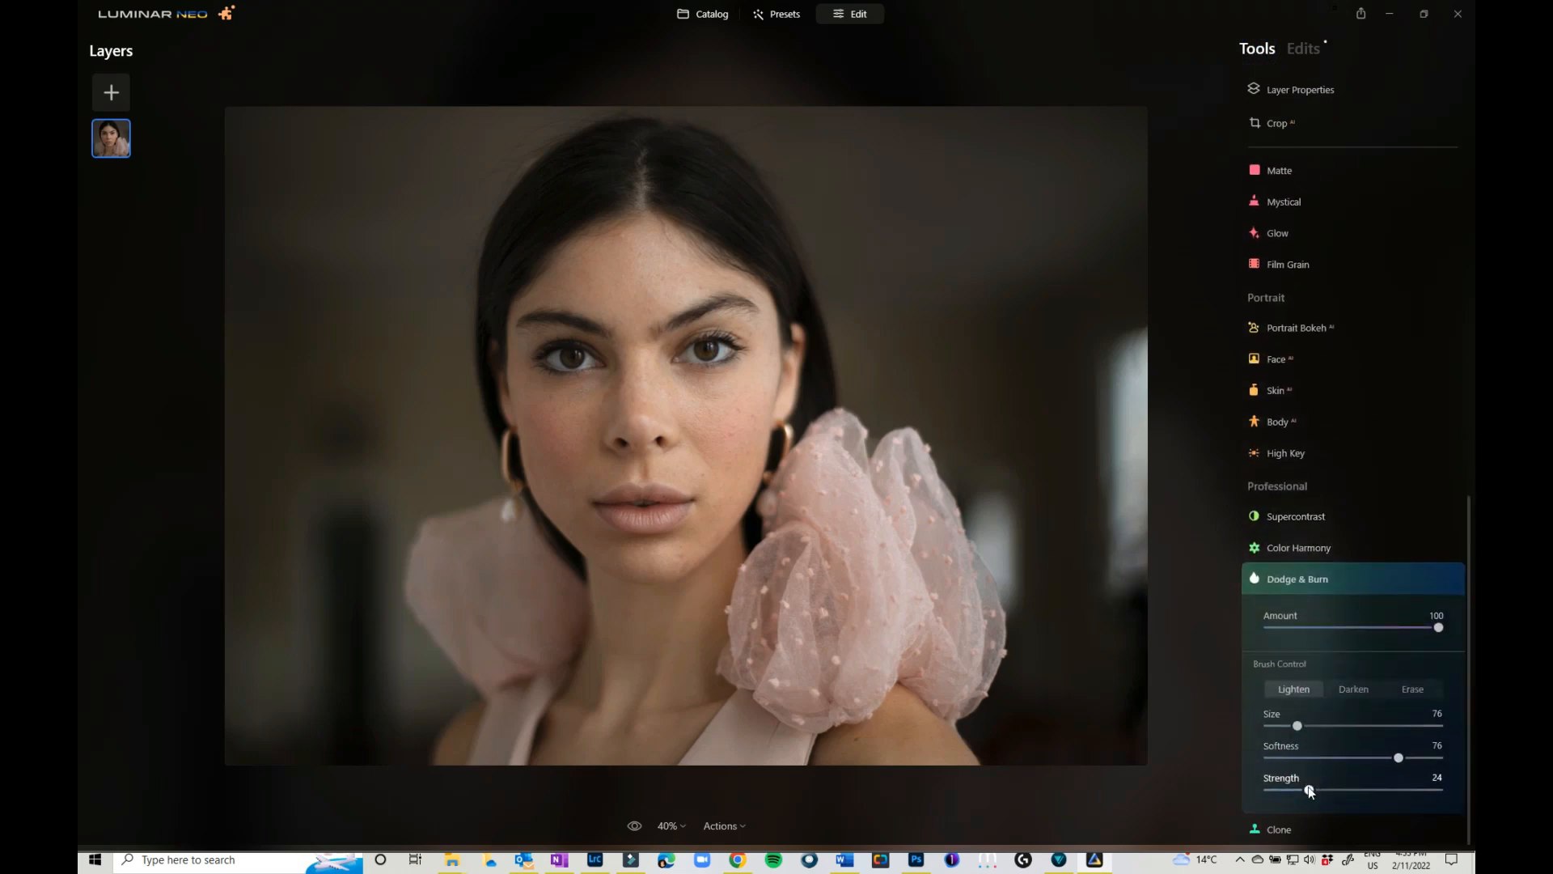
drag(1309, 789, 1306, 790)
click(659, 261)
mouse_move(607, 271)
mouse_down()
mouse_move(653, 278)
mouse_move(634, 295)
mouse_move(707, 270)
mouse_move(714, 301)
mouse_up()
mouse_move(685, 395)
mouse_down()
mouse_move(746, 380)
mouse_move(720, 414)
mouse_move(692, 408)
mouse_move(725, 451)
mouse_up()
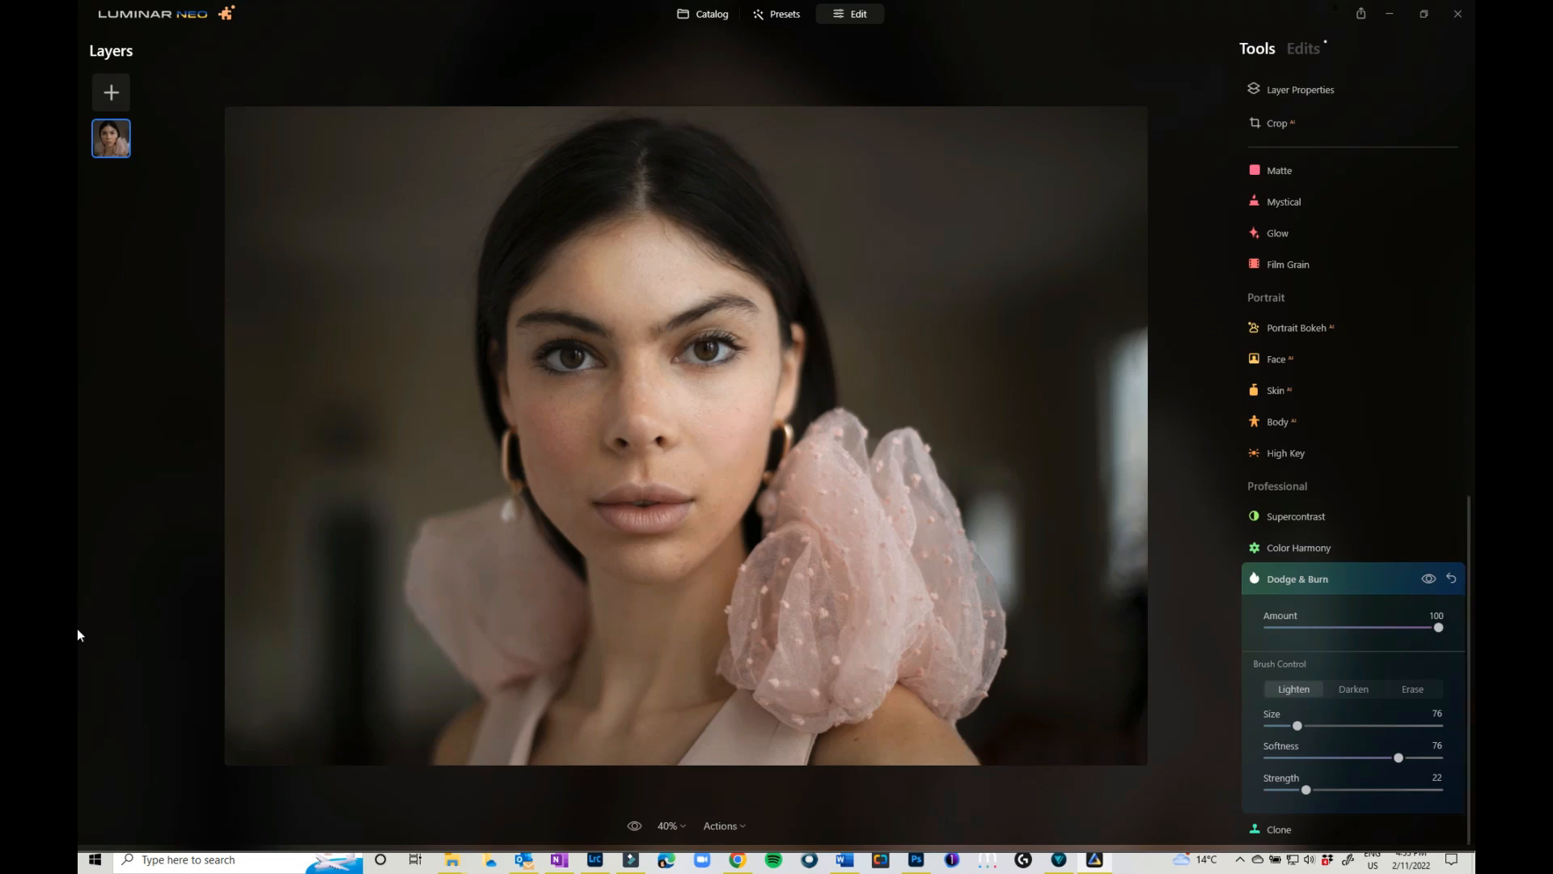
- Examine the Dodge & Burn eraser's brush settings and return to the Lighten brush with a closer view of the face
click(1420, 690)
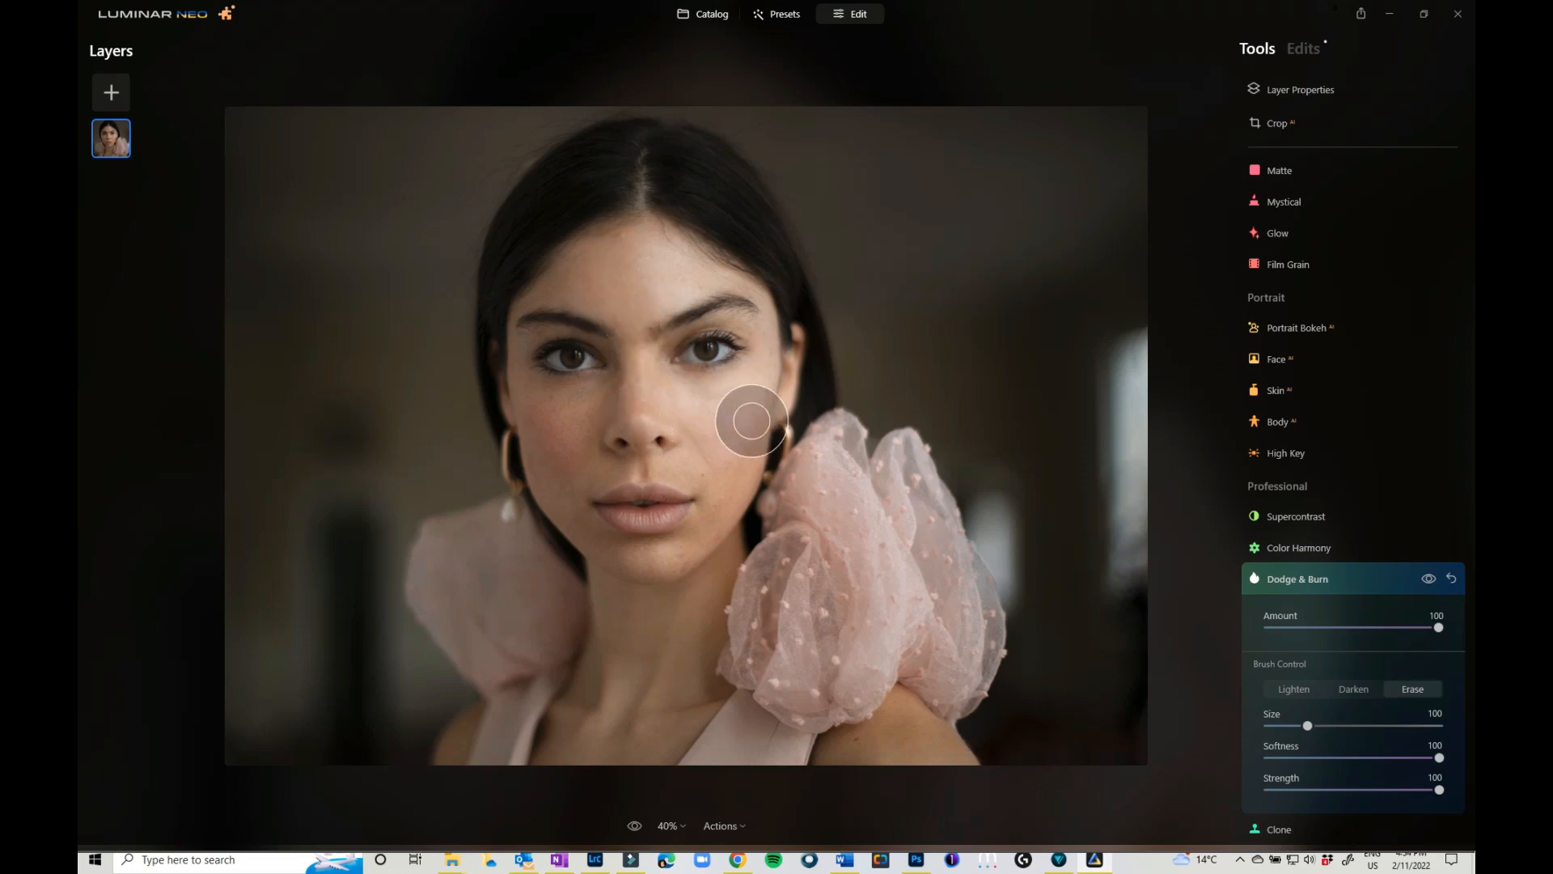
scroll(696, 414, up, 3)
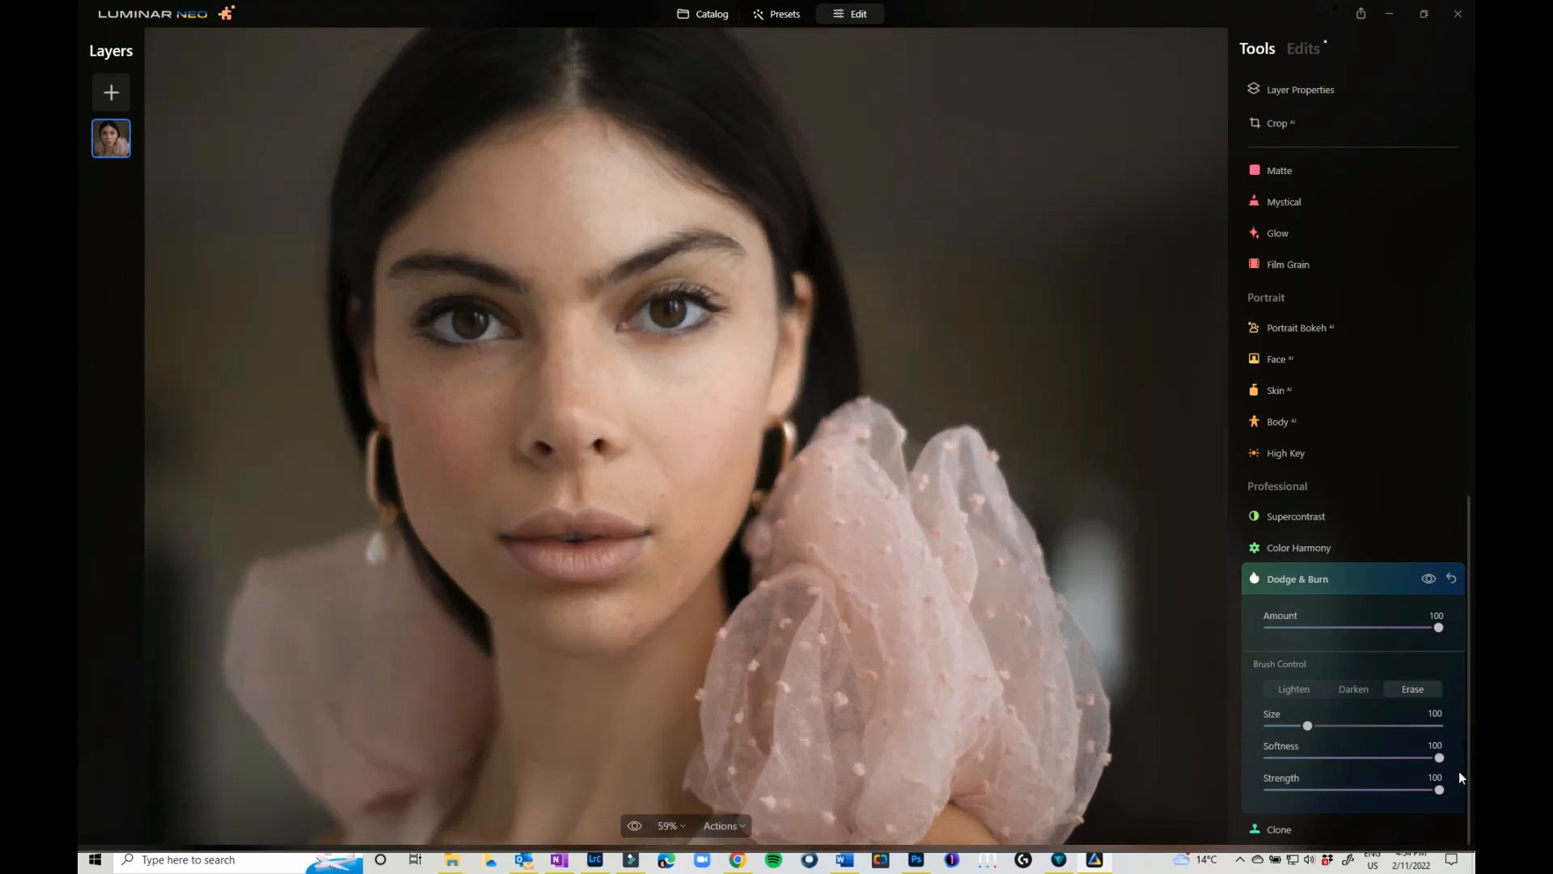
click(1292, 690)
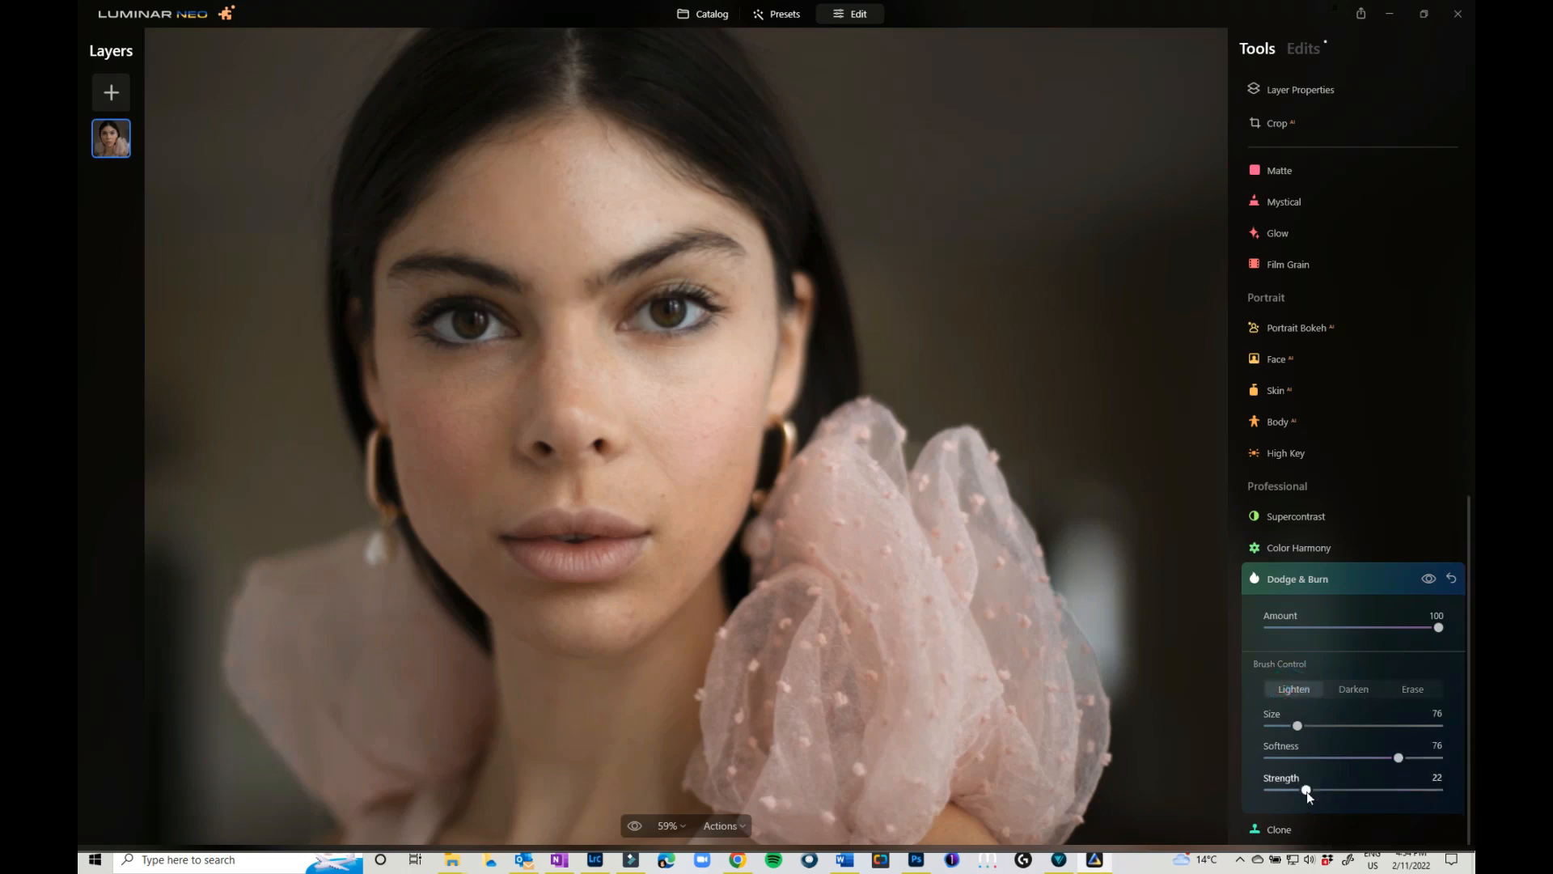
- Lighten the cheek, forehead, hair and ruffled sleeve with the Dodge & Burn brush at strength 16
drag(1308, 791, 1300, 793)
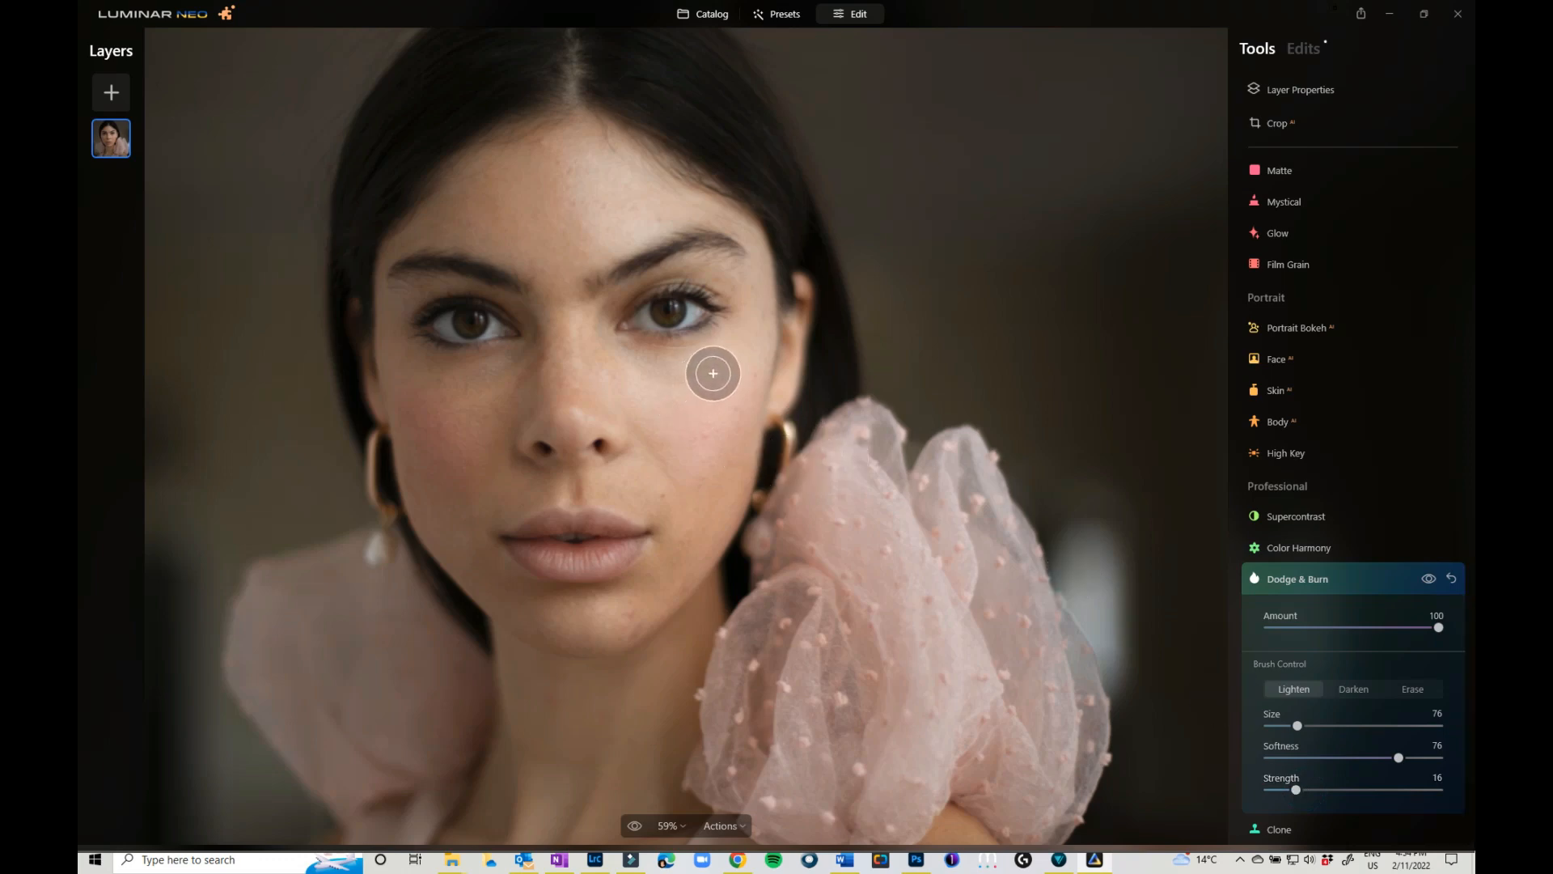
mouse_move(713, 373)
mouse_down()
mouse_move(640, 373)
mouse_move(736, 374)
mouse_move(695, 471)
mouse_move(590, 364)
mouse_move(598, 486)
mouse_up()
mouse_move(566, 183)
mouse_down()
mouse_move(607, 175)
mouse_move(554, 168)
mouse_move(641, 208)
mouse_move(714, 210)
mouse_move(625, 219)
mouse_move(586, 260)
mouse_move(682, 206)
mouse_up()
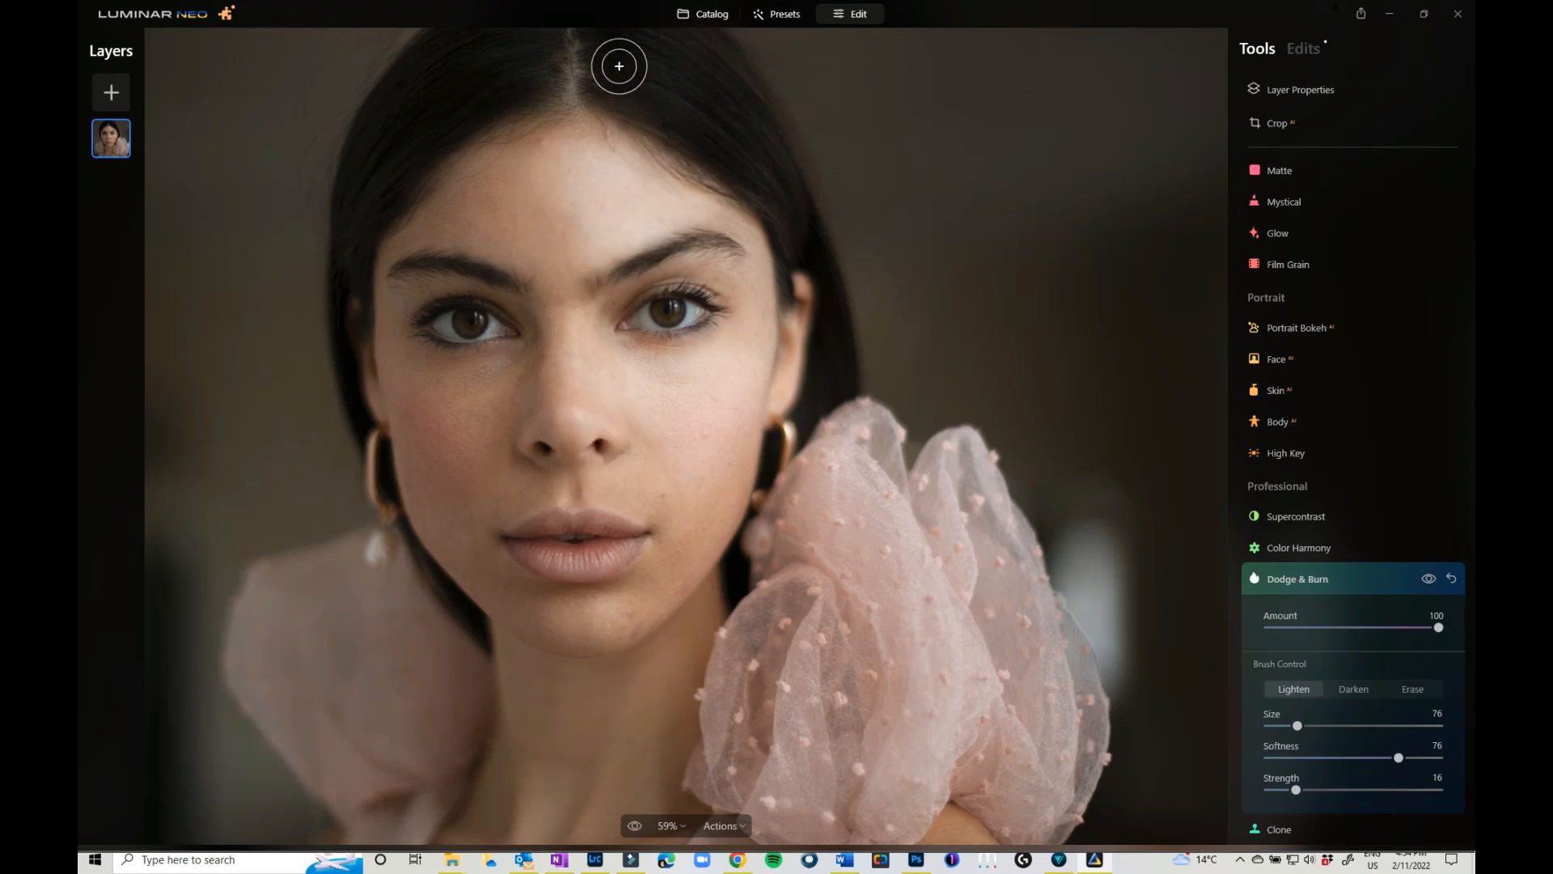
mouse_move(623, 61)
mouse_down()
mouse_move(720, 140)
mouse_move(672, 34)
mouse_move(760, 140)
mouse_up()
mouse_move(495, 76)
mouse_down()
mouse_move(471, 71)
mouse_move(406, 142)
mouse_move(409, 218)
mouse_up()
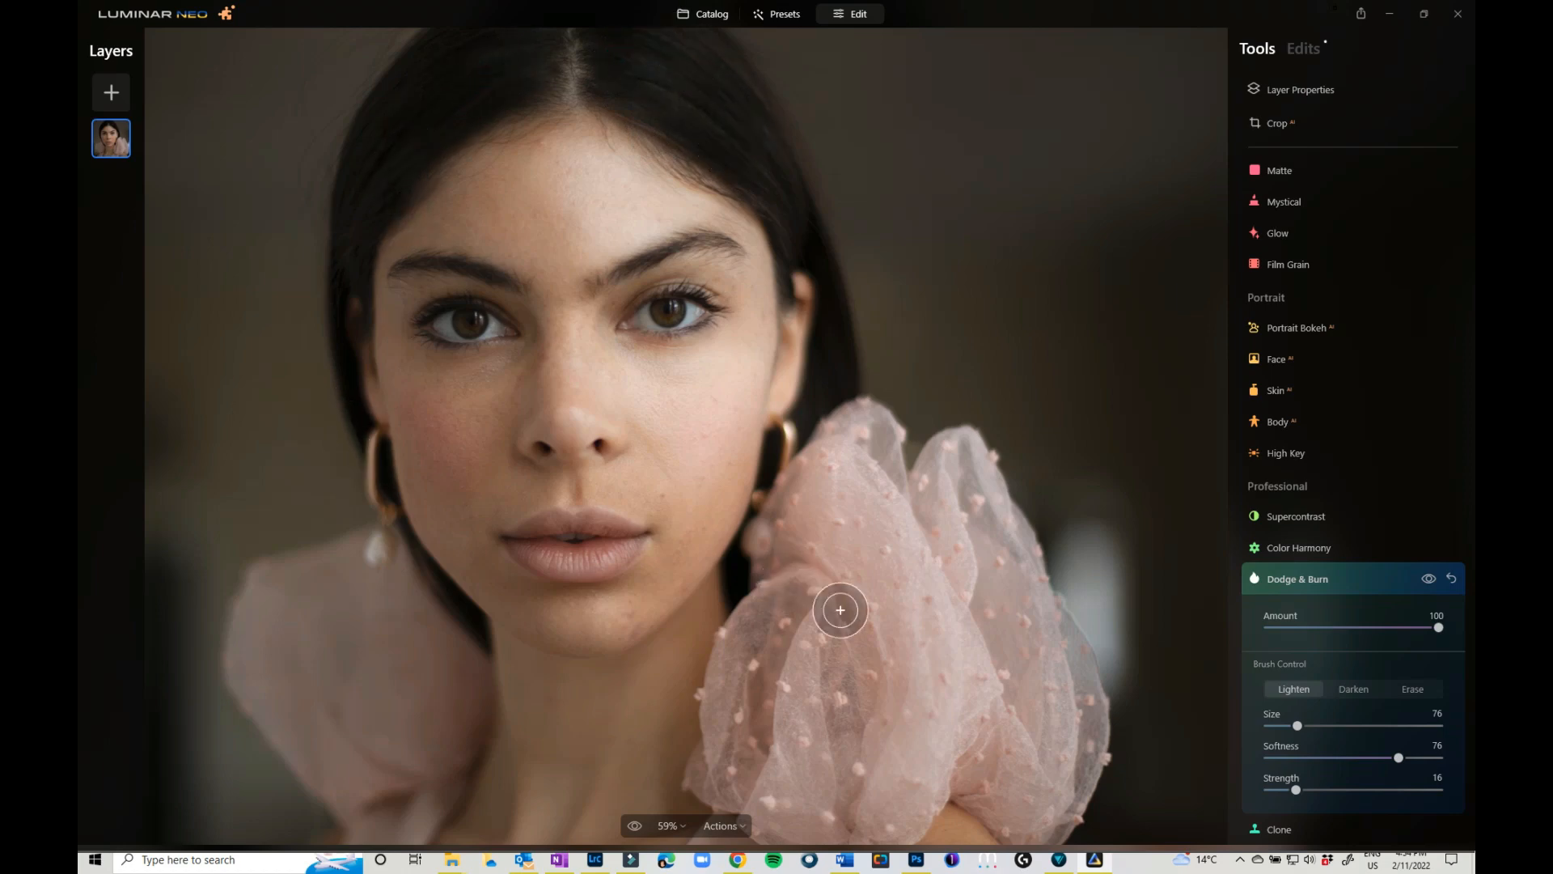
mouse_move(821, 515)
mouse_down()
mouse_move(925, 610)
mouse_move(912, 659)
mouse_move(802, 657)
mouse_move(807, 776)
mouse_move(806, 755)
mouse_up()
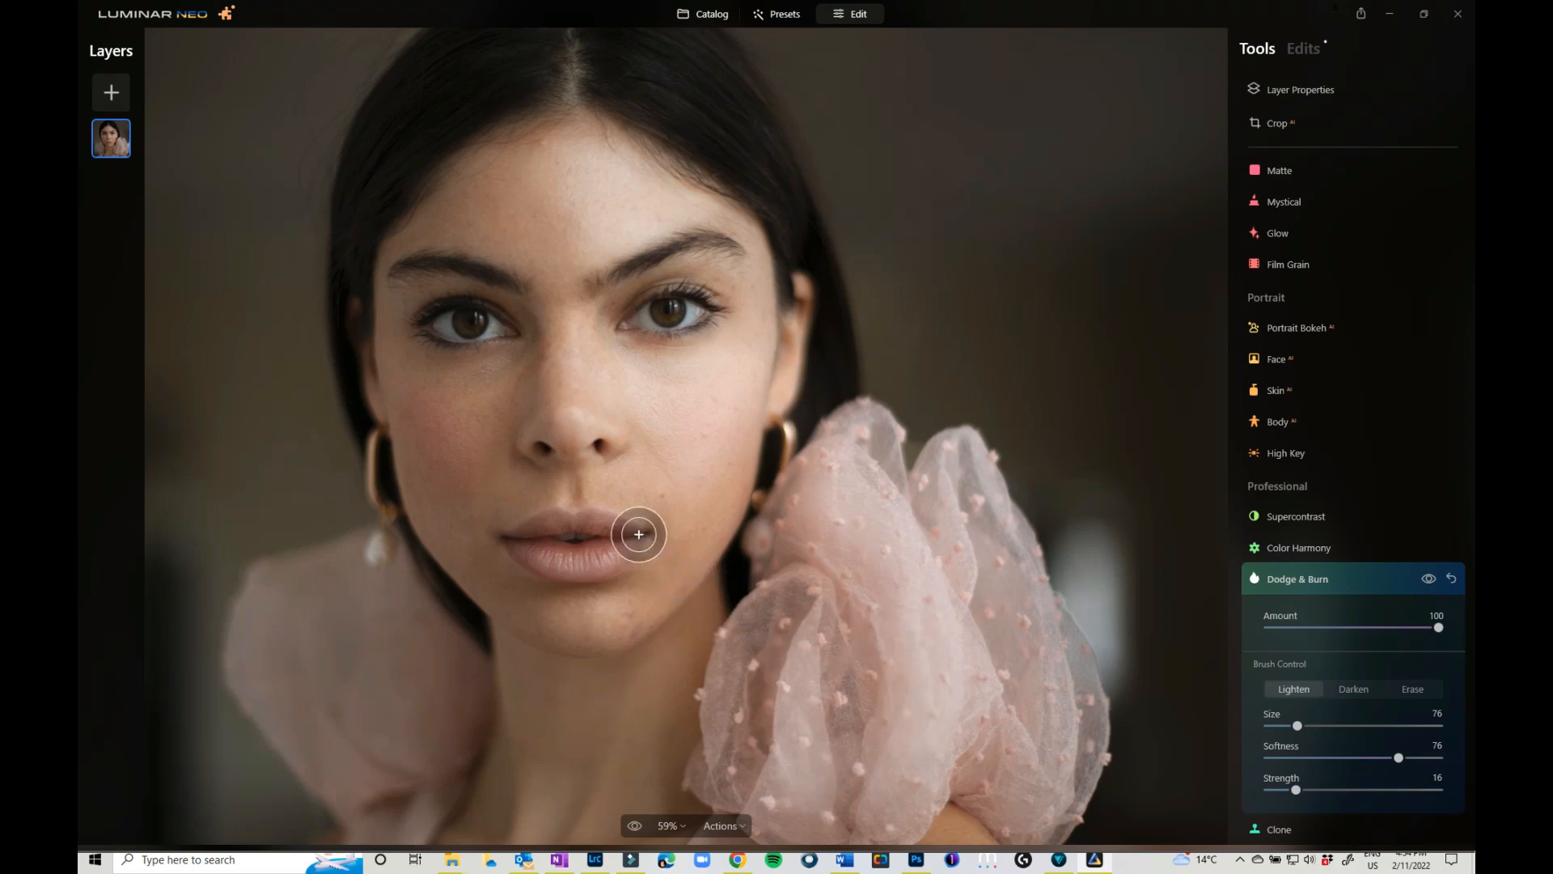
- Resize the Lighten brush for smaller areas and brighten the skin beside the upper lip and on the chin
key(bracketleft)
key(bracketleft)
key(bracketleft)
key(bracketleft)
key(bracketleft)
key(bracketleft)
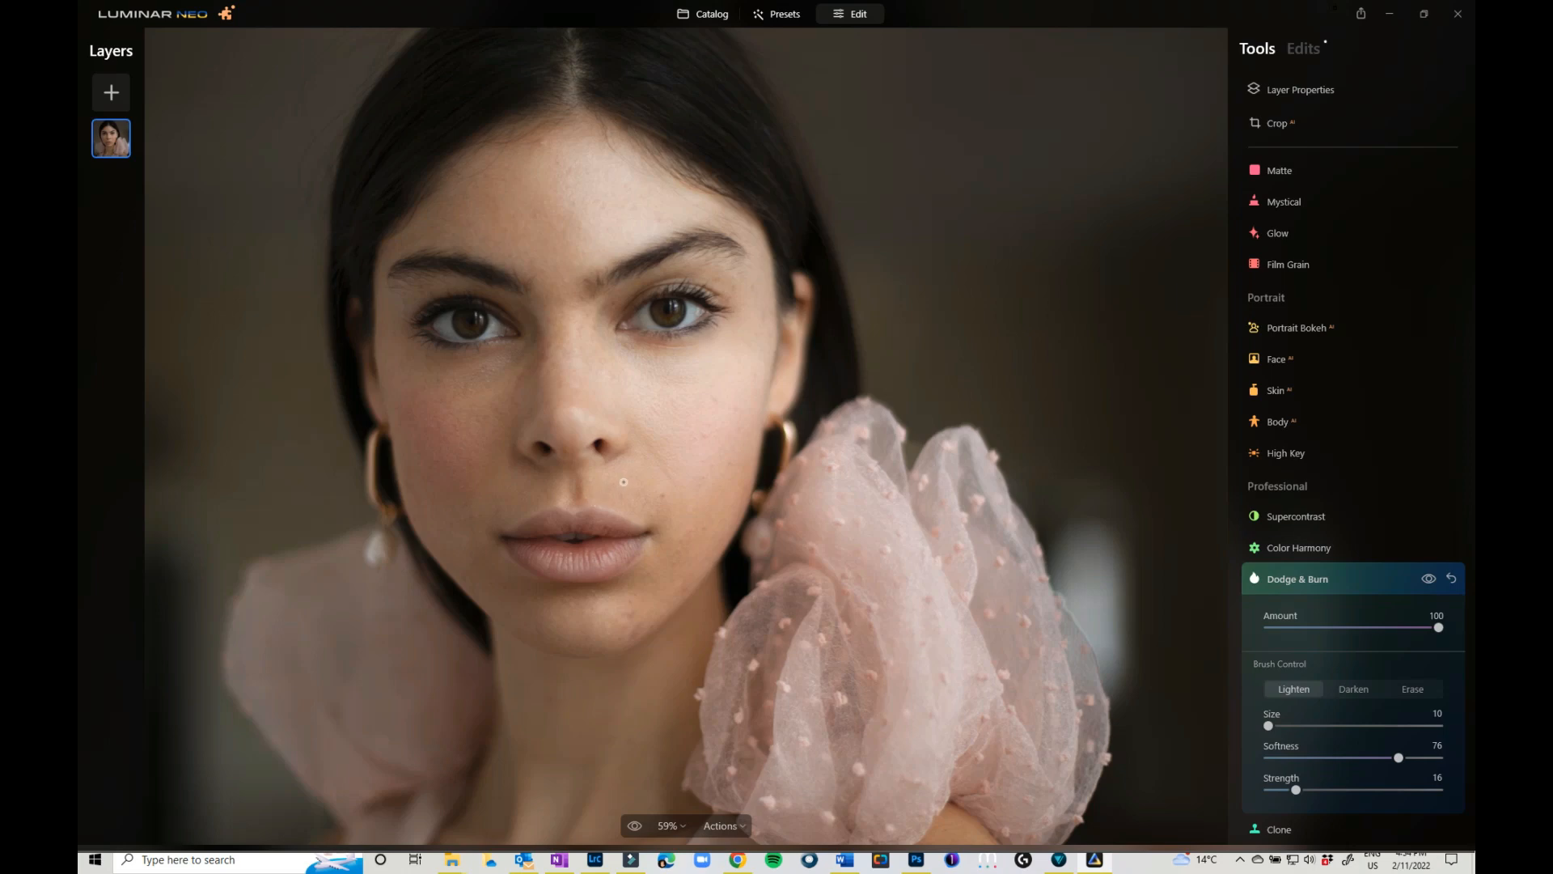
key(bracketright)
key(bracketright)
key(bracketright)
key(bracketright)
key(bracketright)
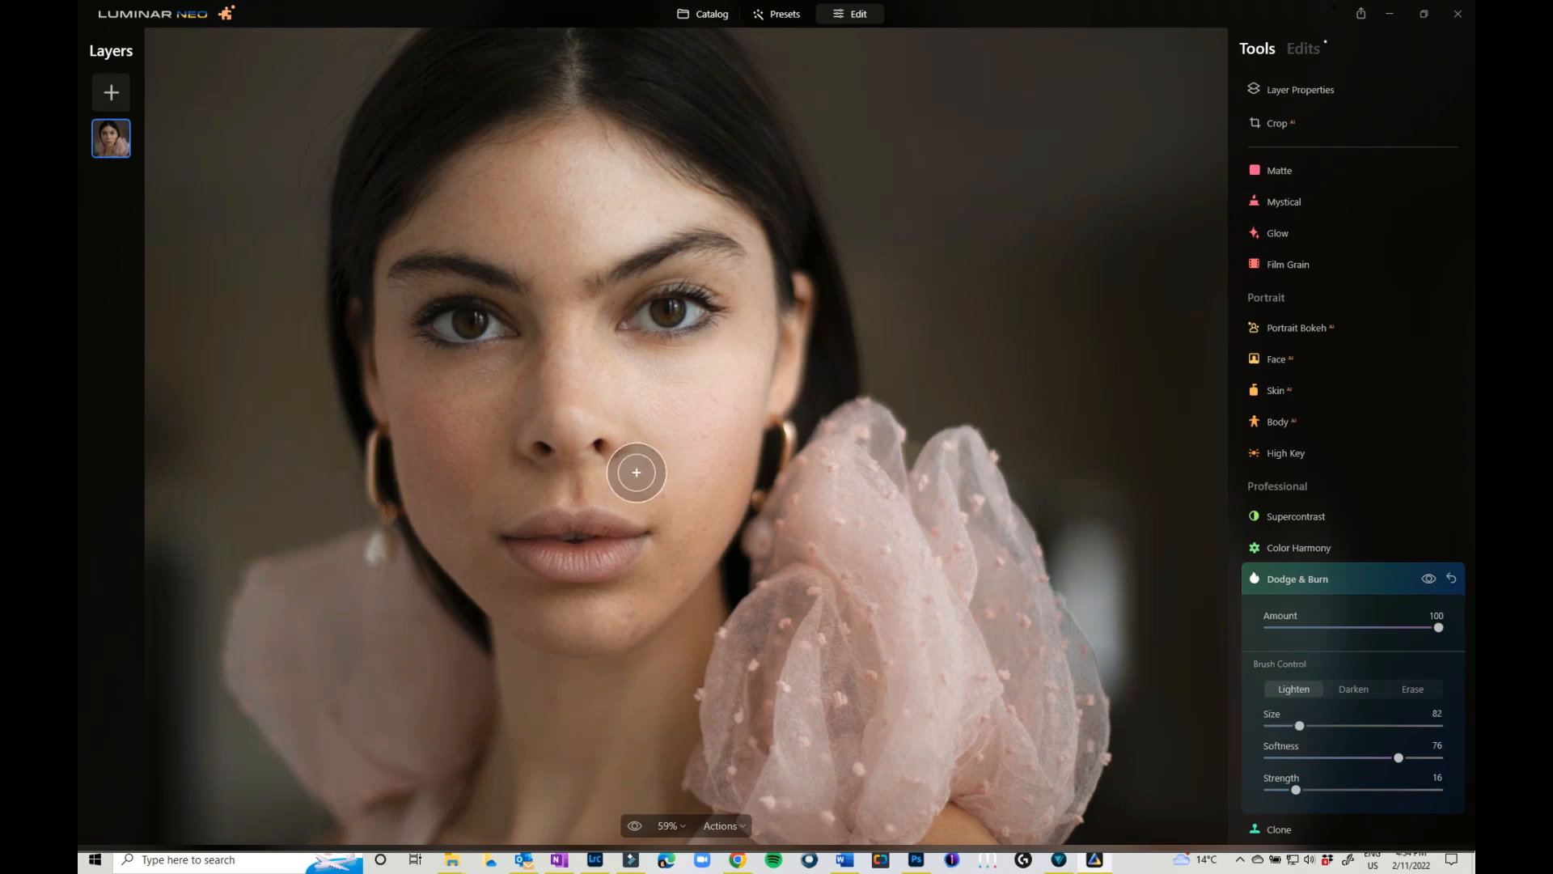
click(631, 479)
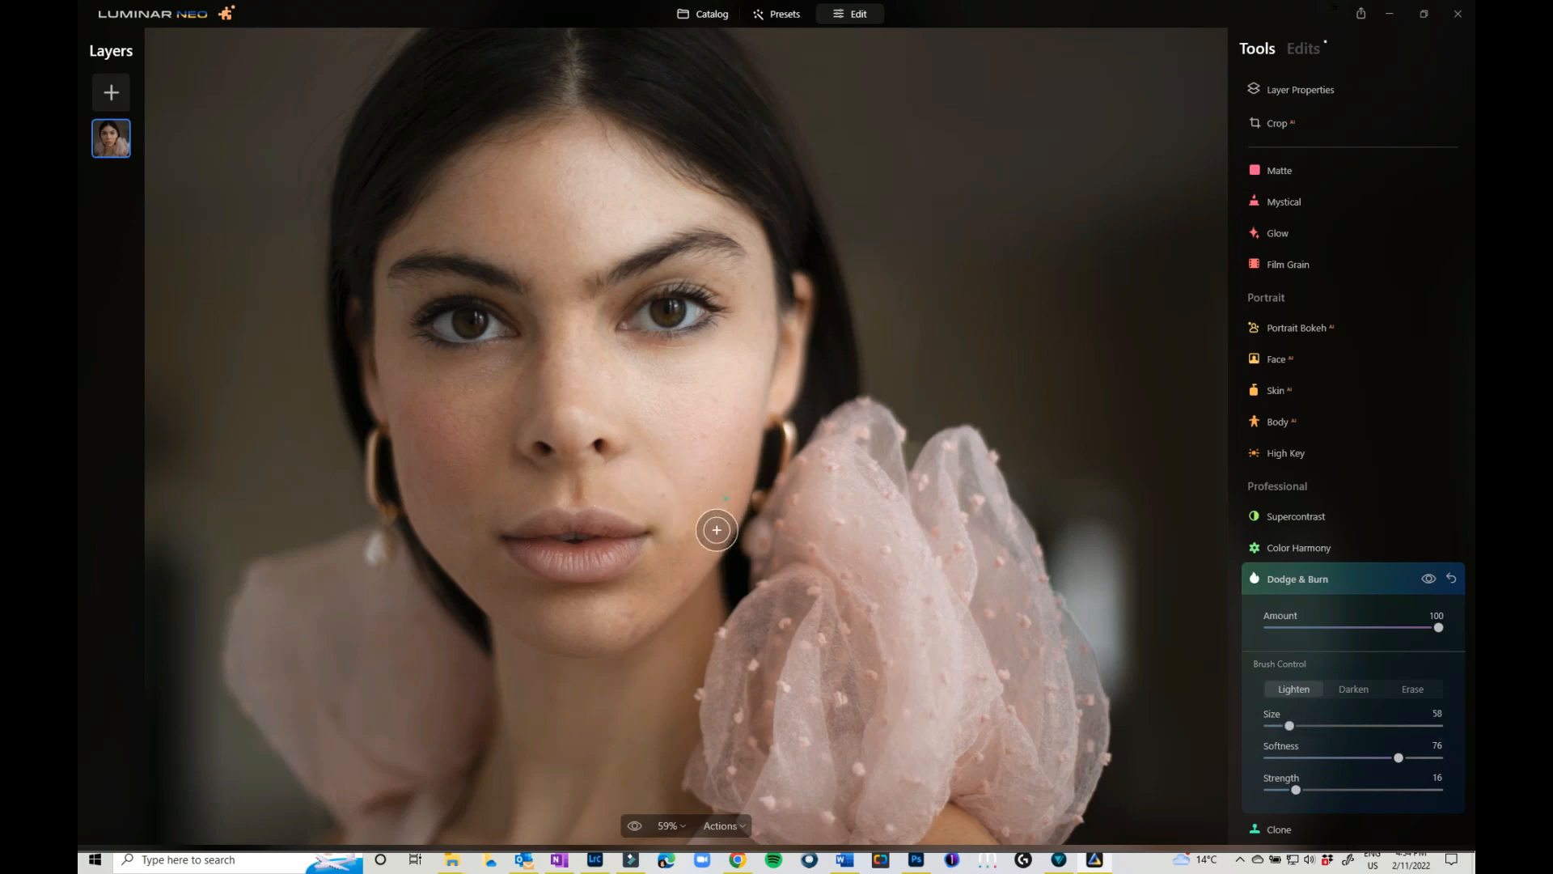
drag(630, 625, 565, 631)
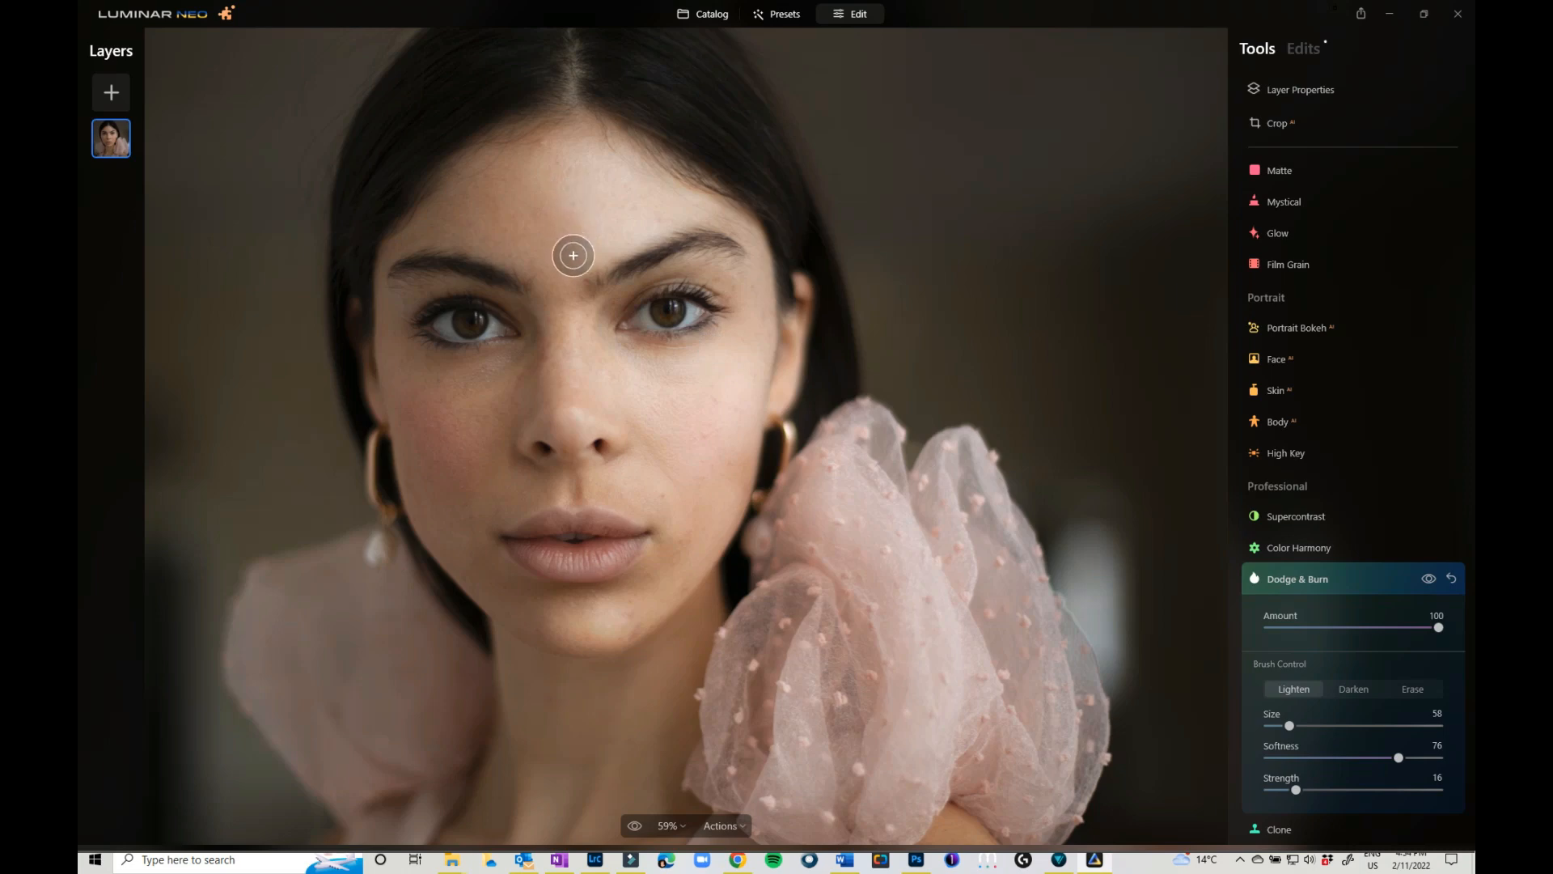
- Set the Darken brush strength to 6, checking the eraser's brush settings along the way
click(1352, 687)
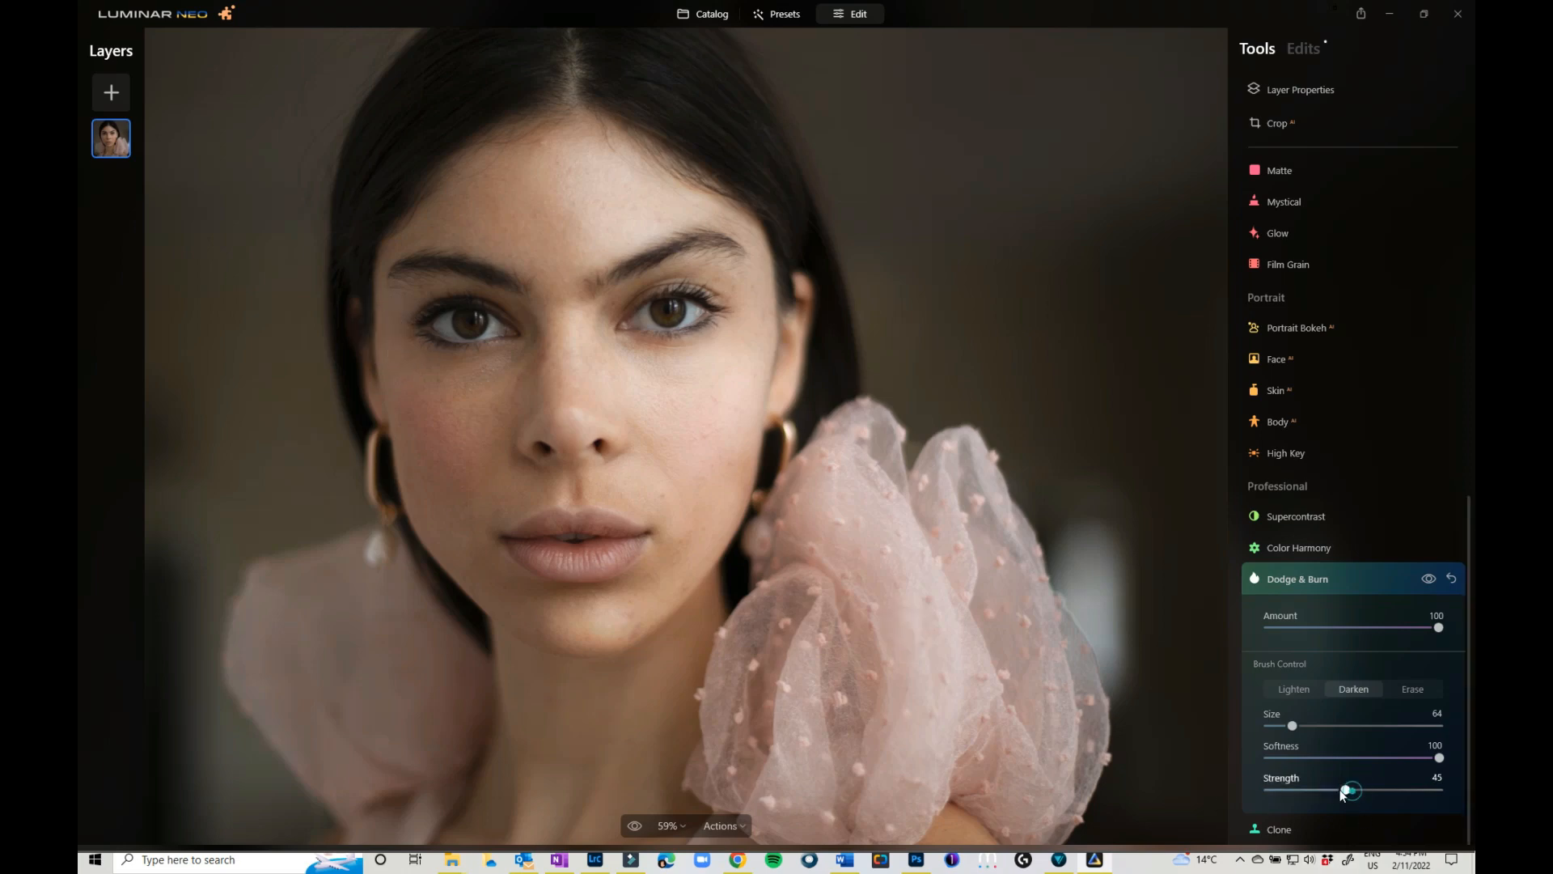
drag(1352, 790, 1295, 798)
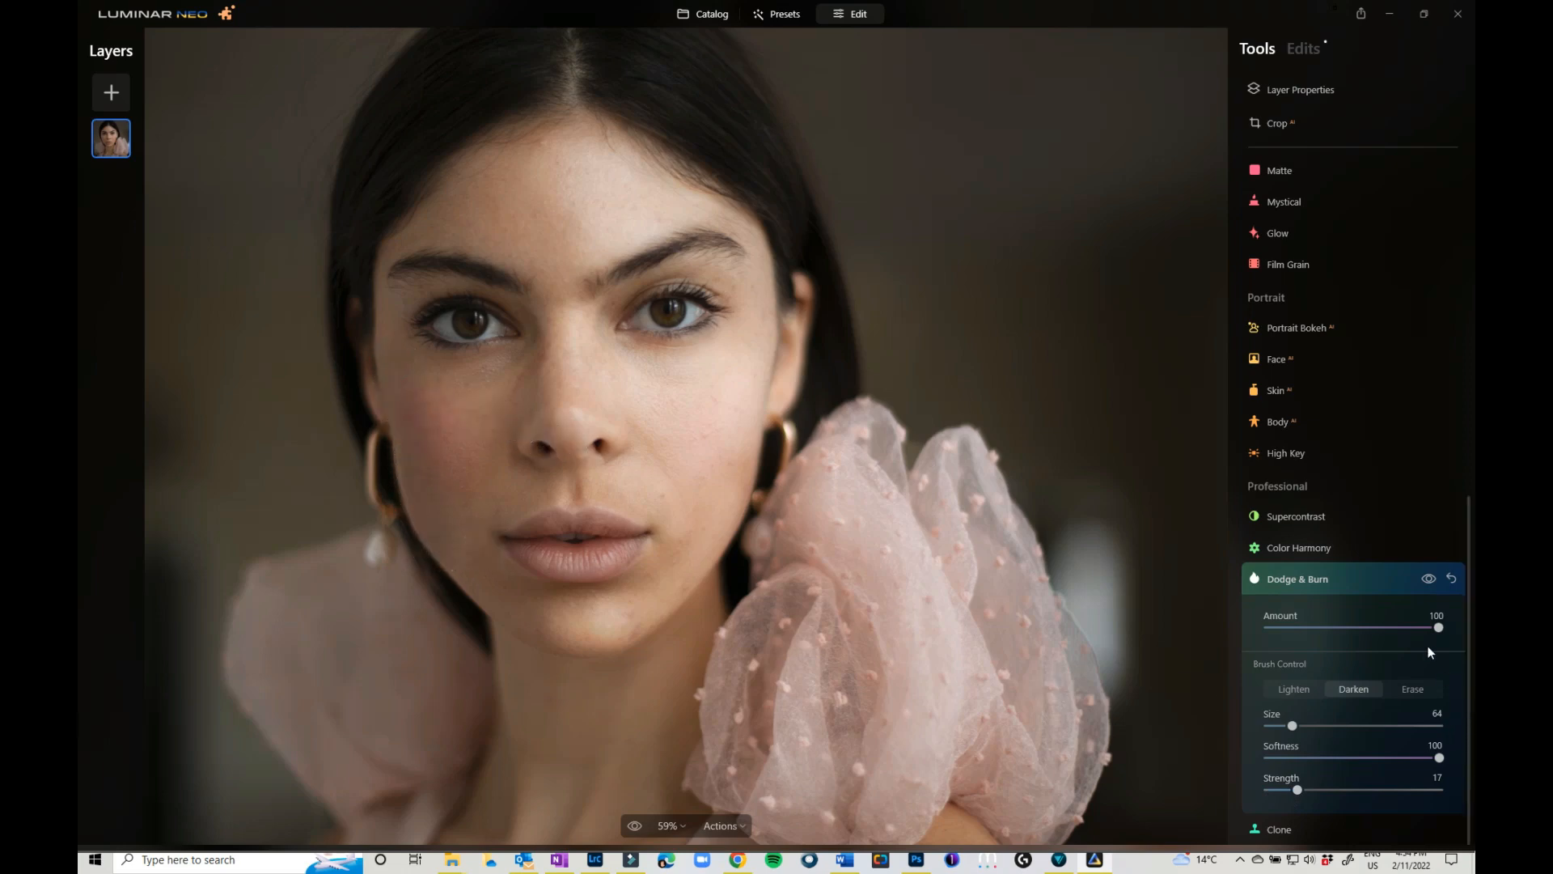
click(1411, 692)
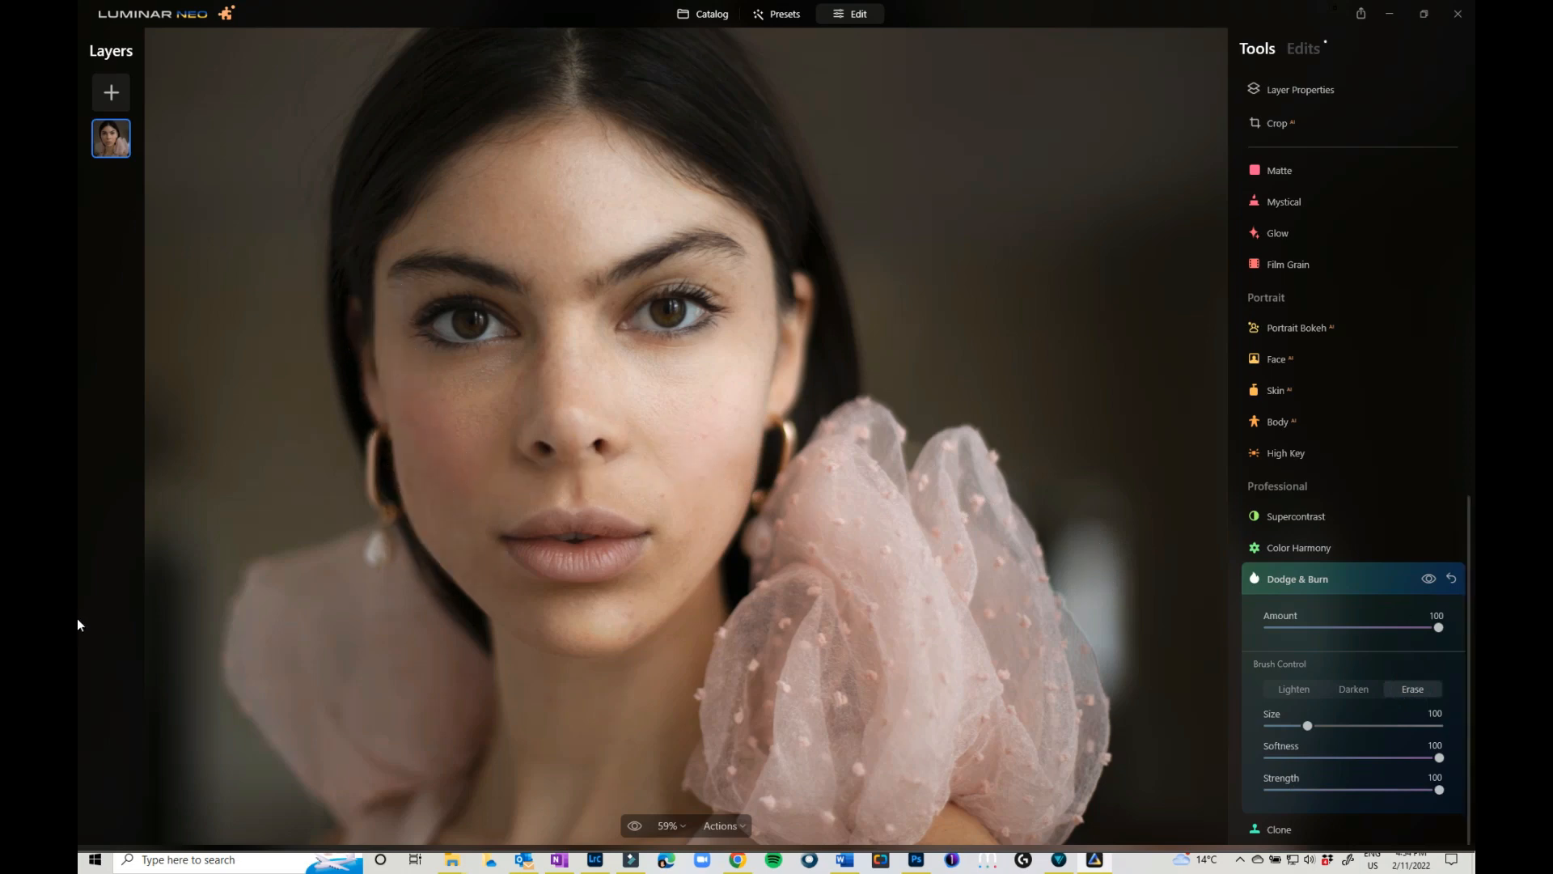
click(1348, 690)
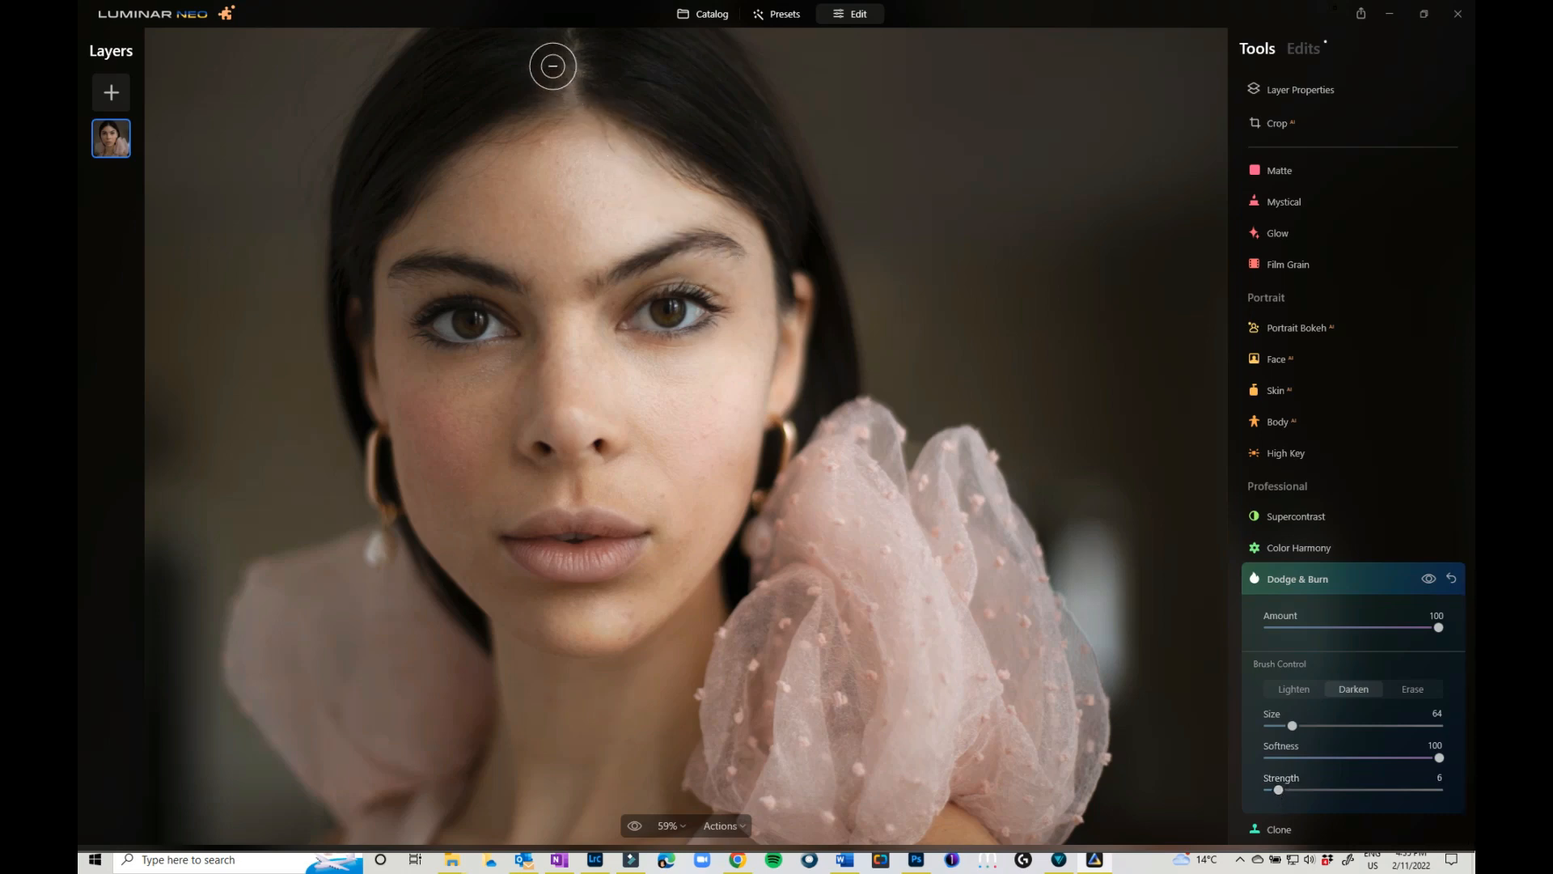
- Darken the hair, the shadowed side of the face, the neck below the jaw and the area under the nose
drag(539, 73, 458, 110)
mouse_move(530, 70)
mouse_down()
mouse_move(411, 154)
mouse_move(368, 210)
mouse_up()
mouse_move(529, 129)
mouse_down()
mouse_move(392, 240)
mouse_move(373, 343)
mouse_move(381, 496)
mouse_move(434, 597)
mouse_move(503, 653)
mouse_move(482, 849)
mouse_up()
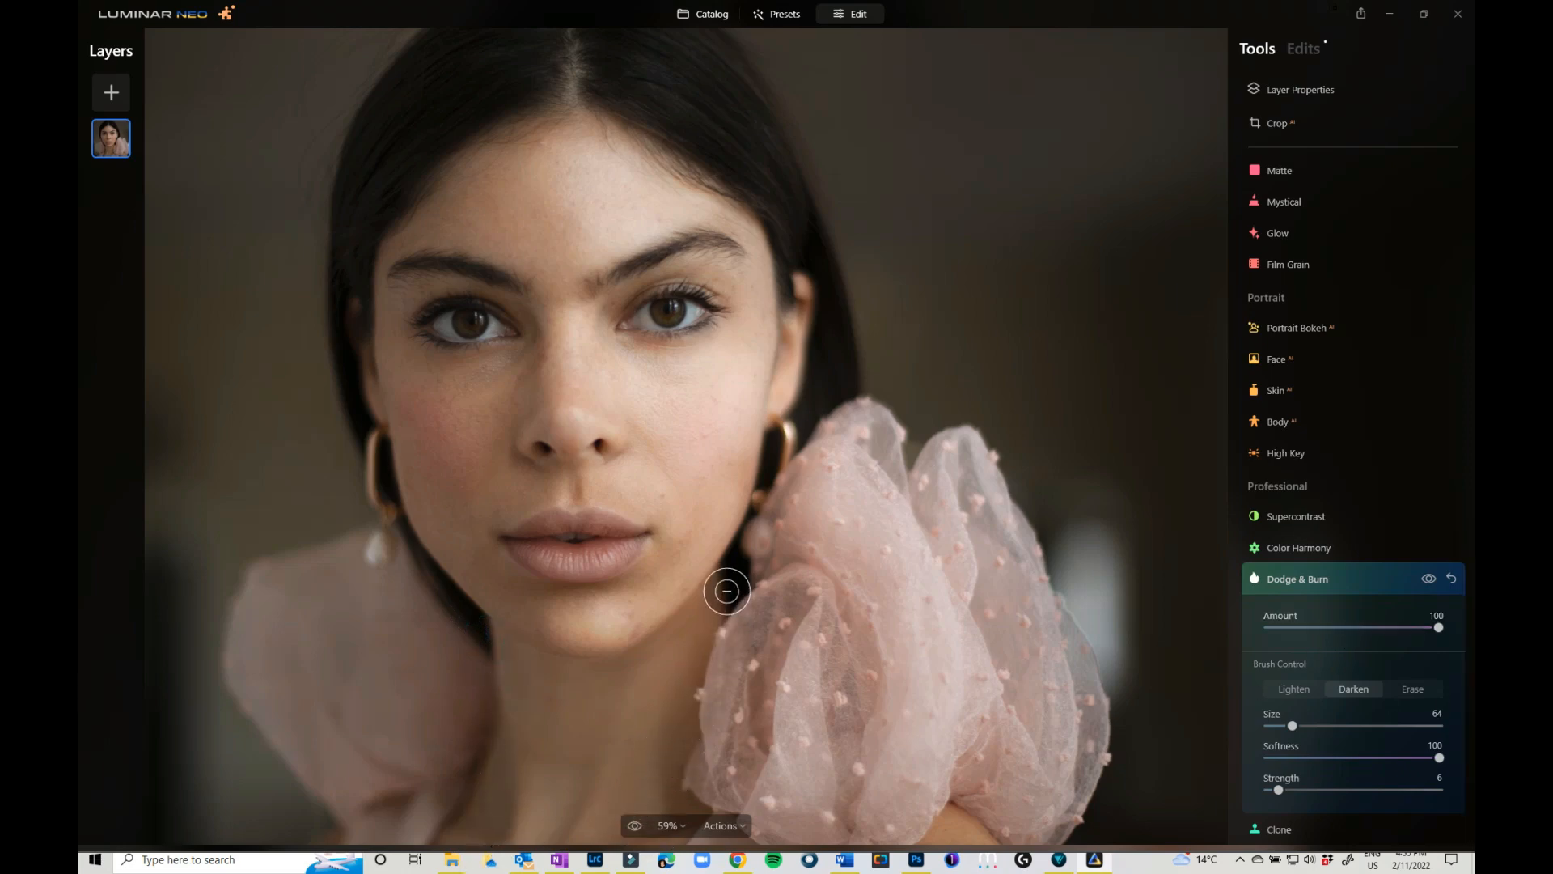
mouse_move(705, 655)
mouse_down()
mouse_move(669, 770)
mouse_move(593, 829)
mouse_move(585, 744)
mouse_up()
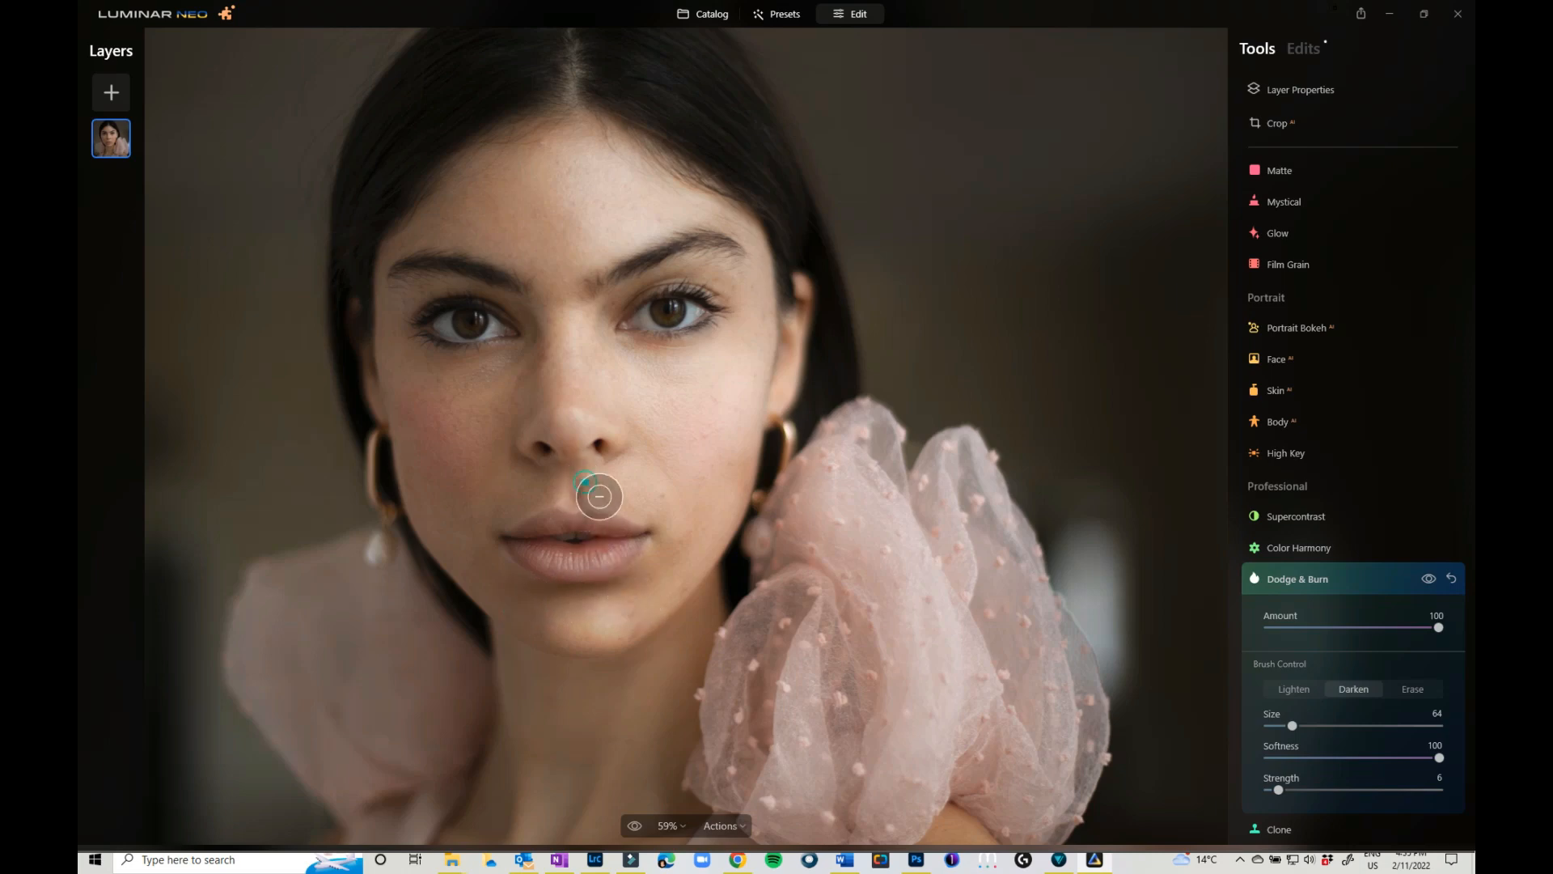
mouse_move(556, 478)
mouse_down()
mouse_move(534, 493)
mouse_move(521, 466)
mouse_up()
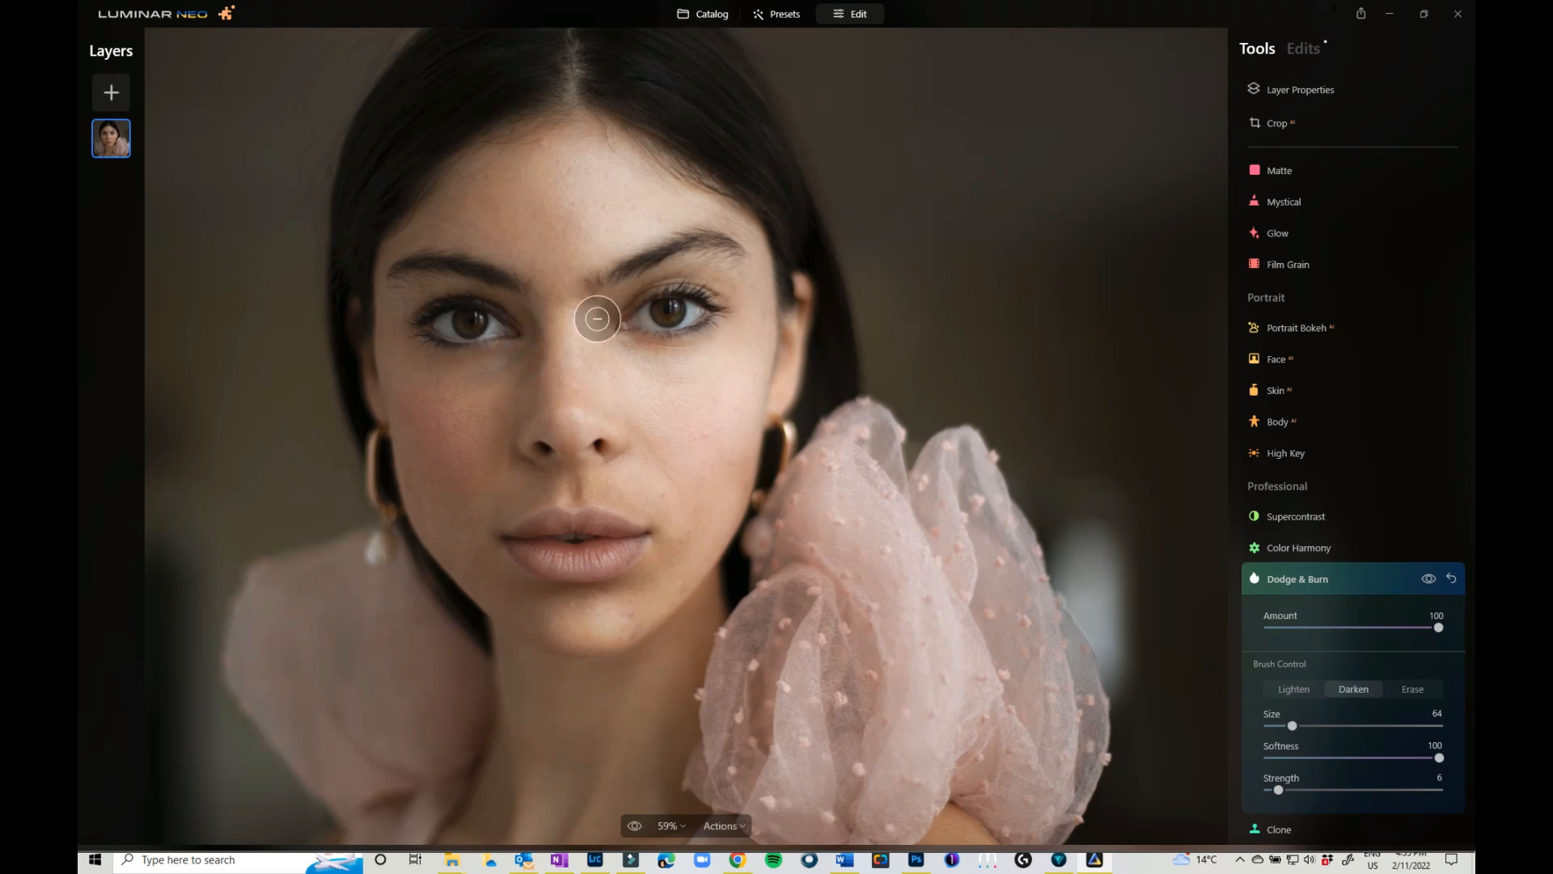
- Lighten the nose, cheek and forehead with the Lighten brush at strength 22
click(1285, 689)
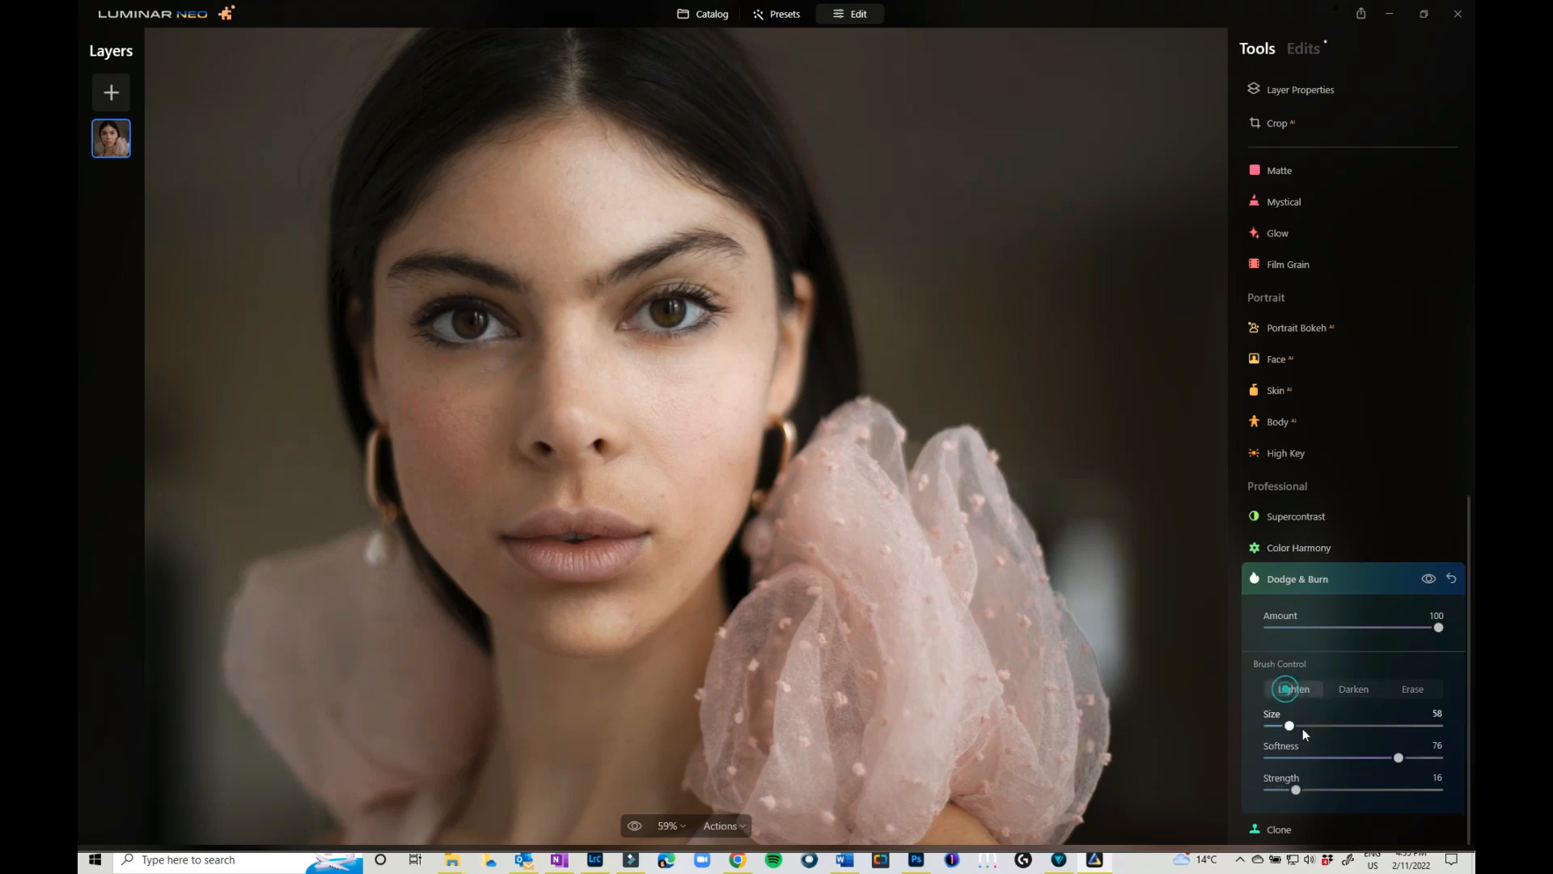
drag(1298, 789, 1305, 789)
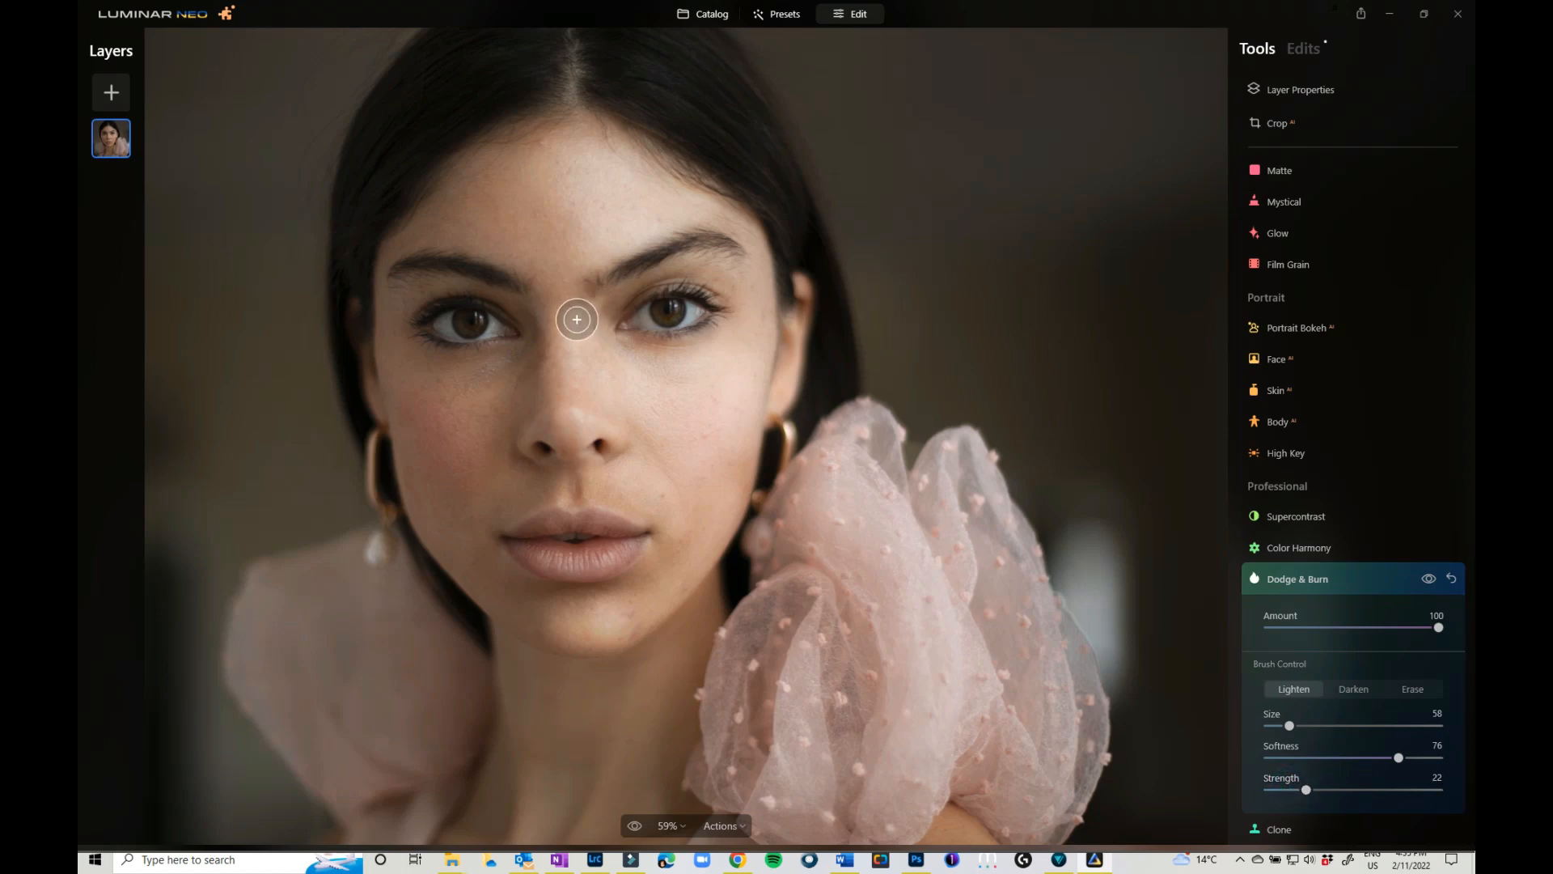
mouse_move(575, 319)
mouse_down()
mouse_move(571, 417)
mouse_move(707, 389)
mouse_move(674, 439)
mouse_move(734, 409)
mouse_move(681, 548)
mouse_move(645, 531)
mouse_up()
mouse_move(627, 195)
mouse_down()
mouse_move(585, 239)
mouse_move(568, 170)
mouse_up()
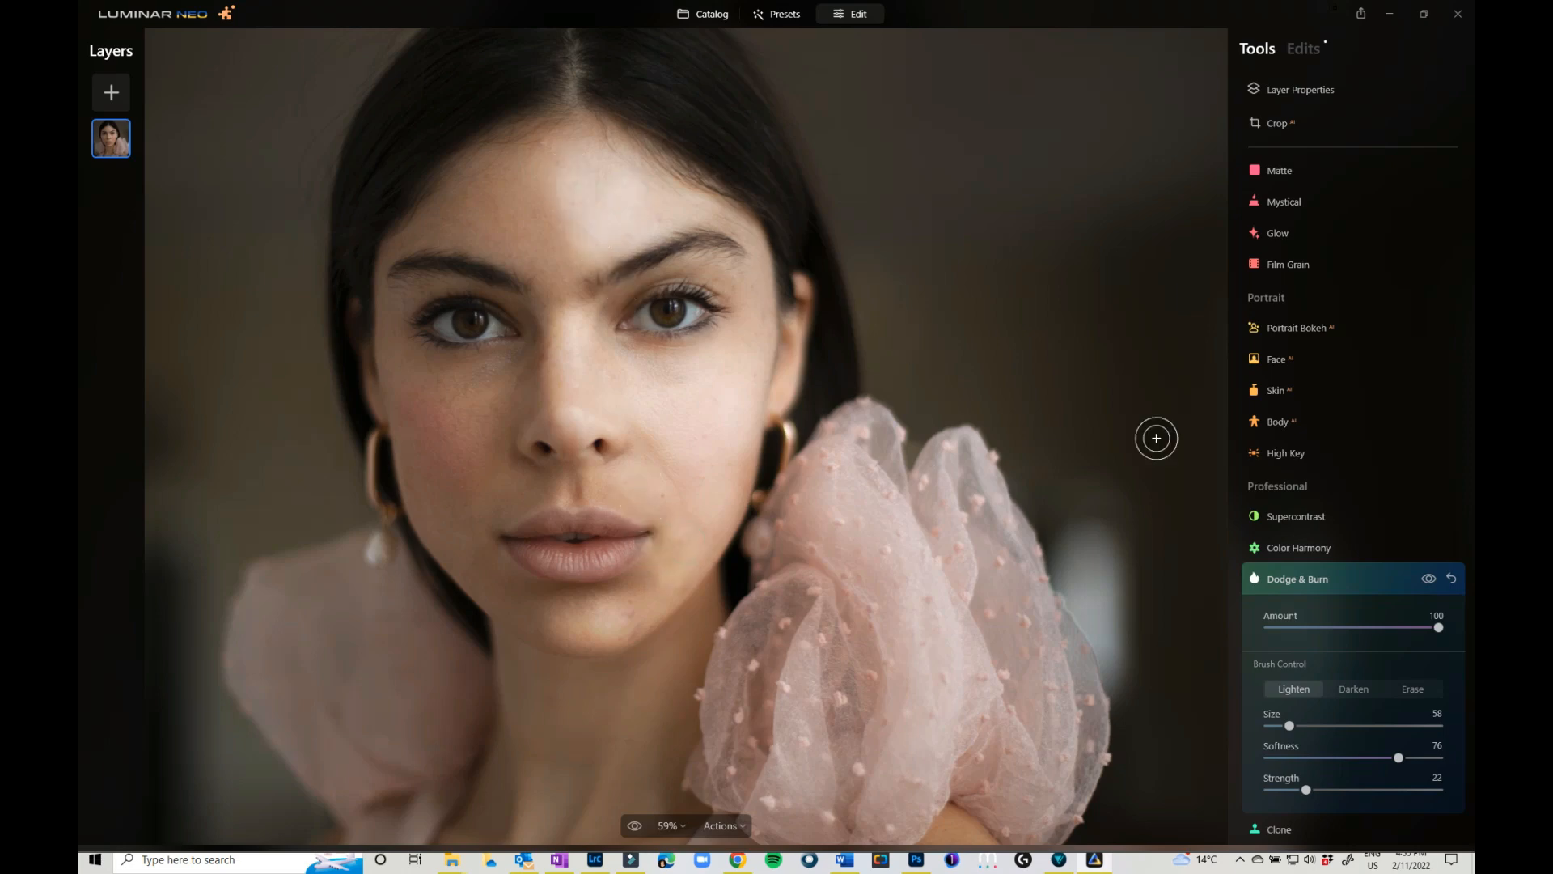
- Reduce the Dodge & Burn amount to 52 and compare the portrait with and without the effect
drag(1437, 629, 1381, 632)
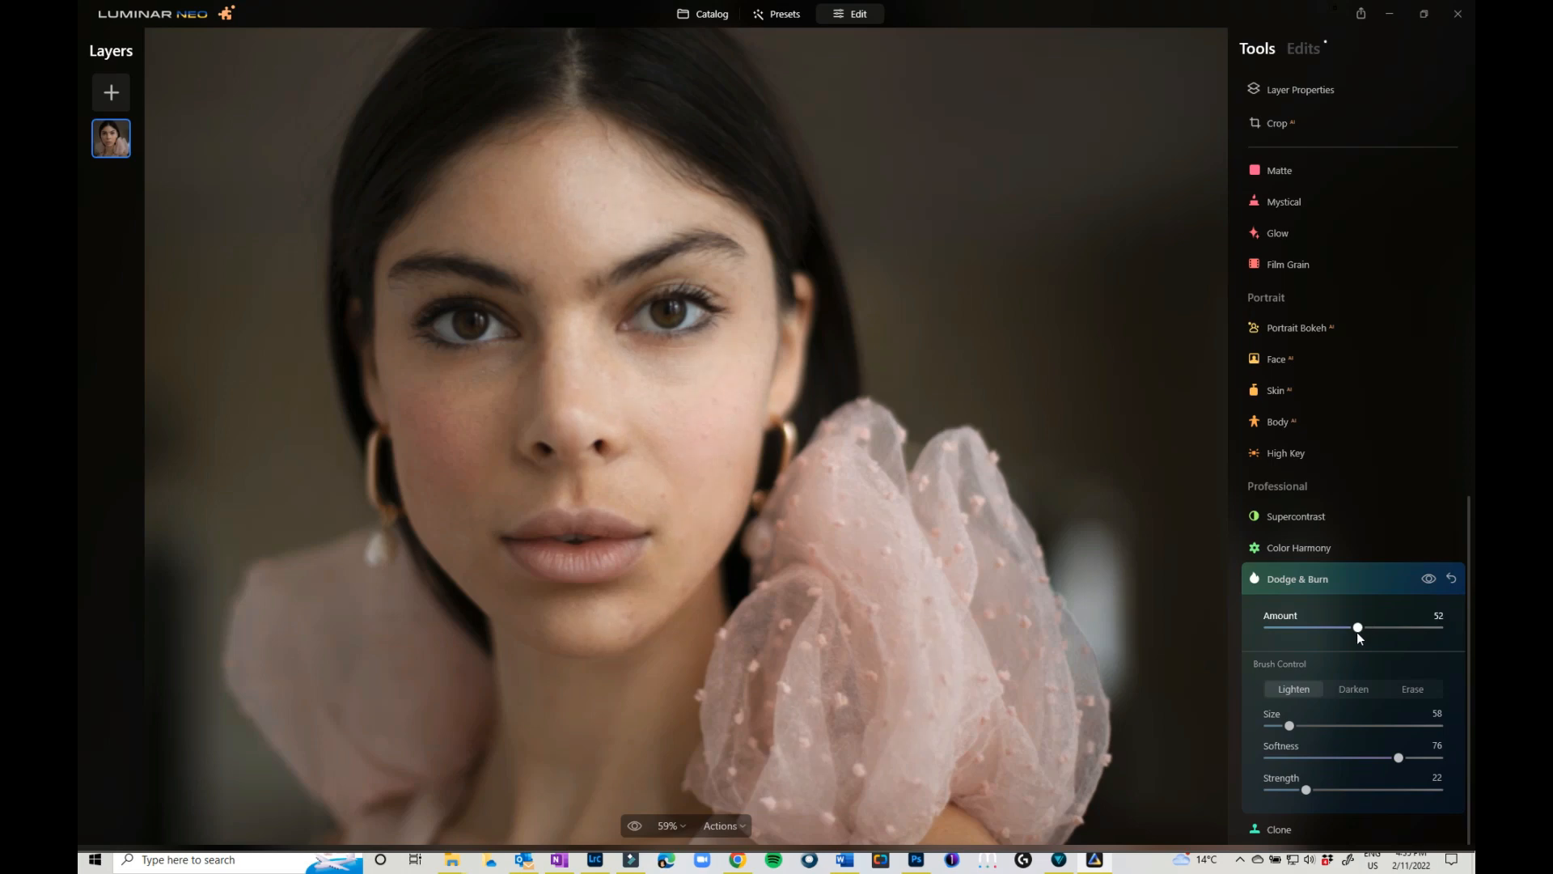
click(1429, 579)
click(1429, 579)
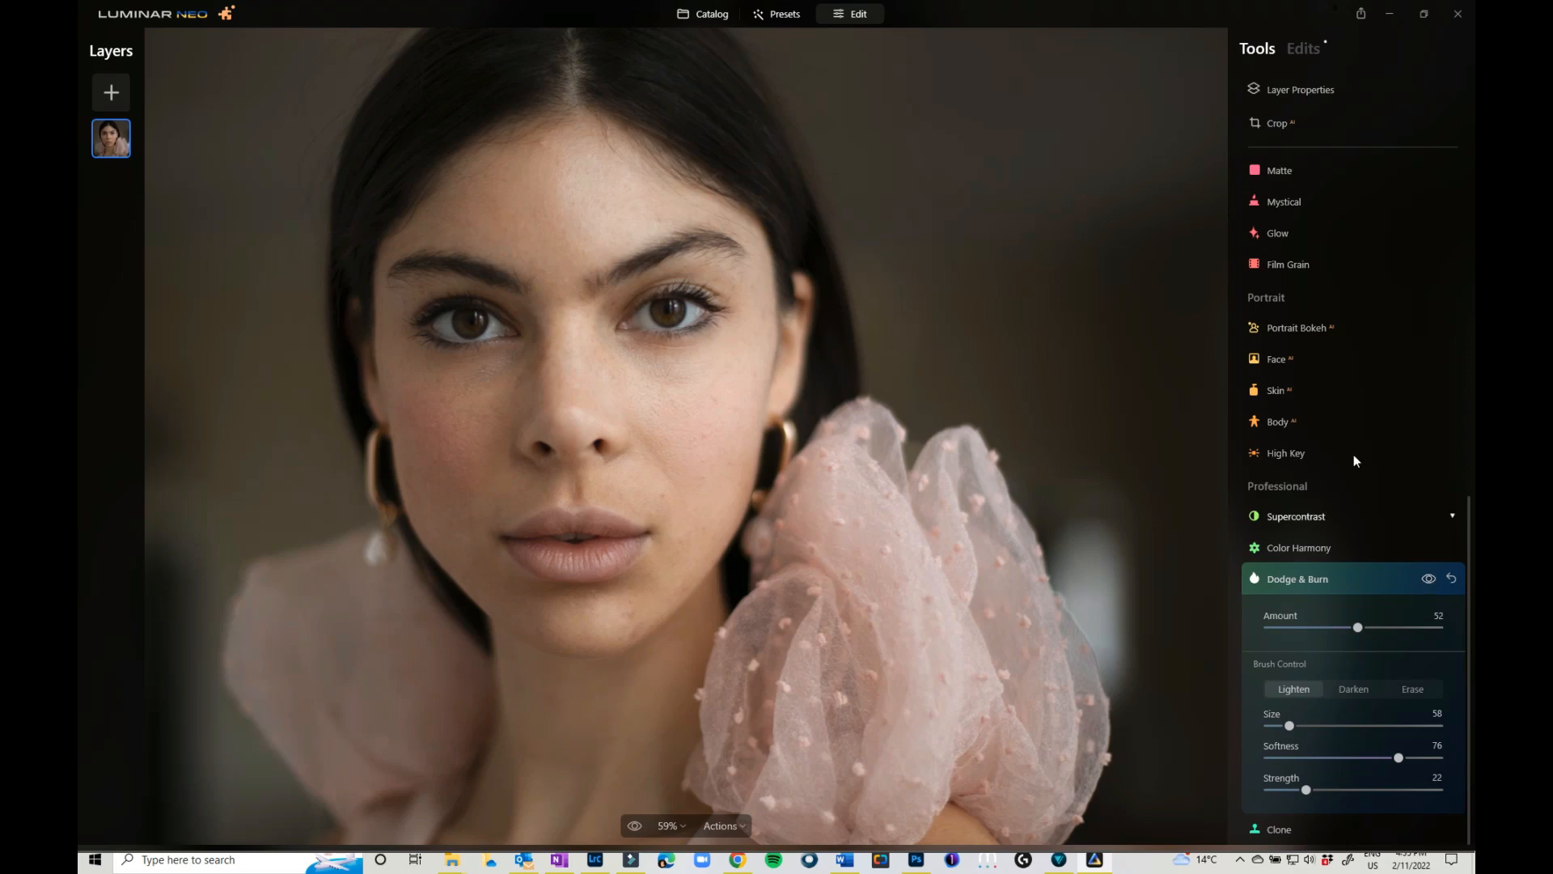
- Start a second Dodge & Burn adjustment, set its Lighten strength to 63 and switch to the Darken brush
click(1315, 51)
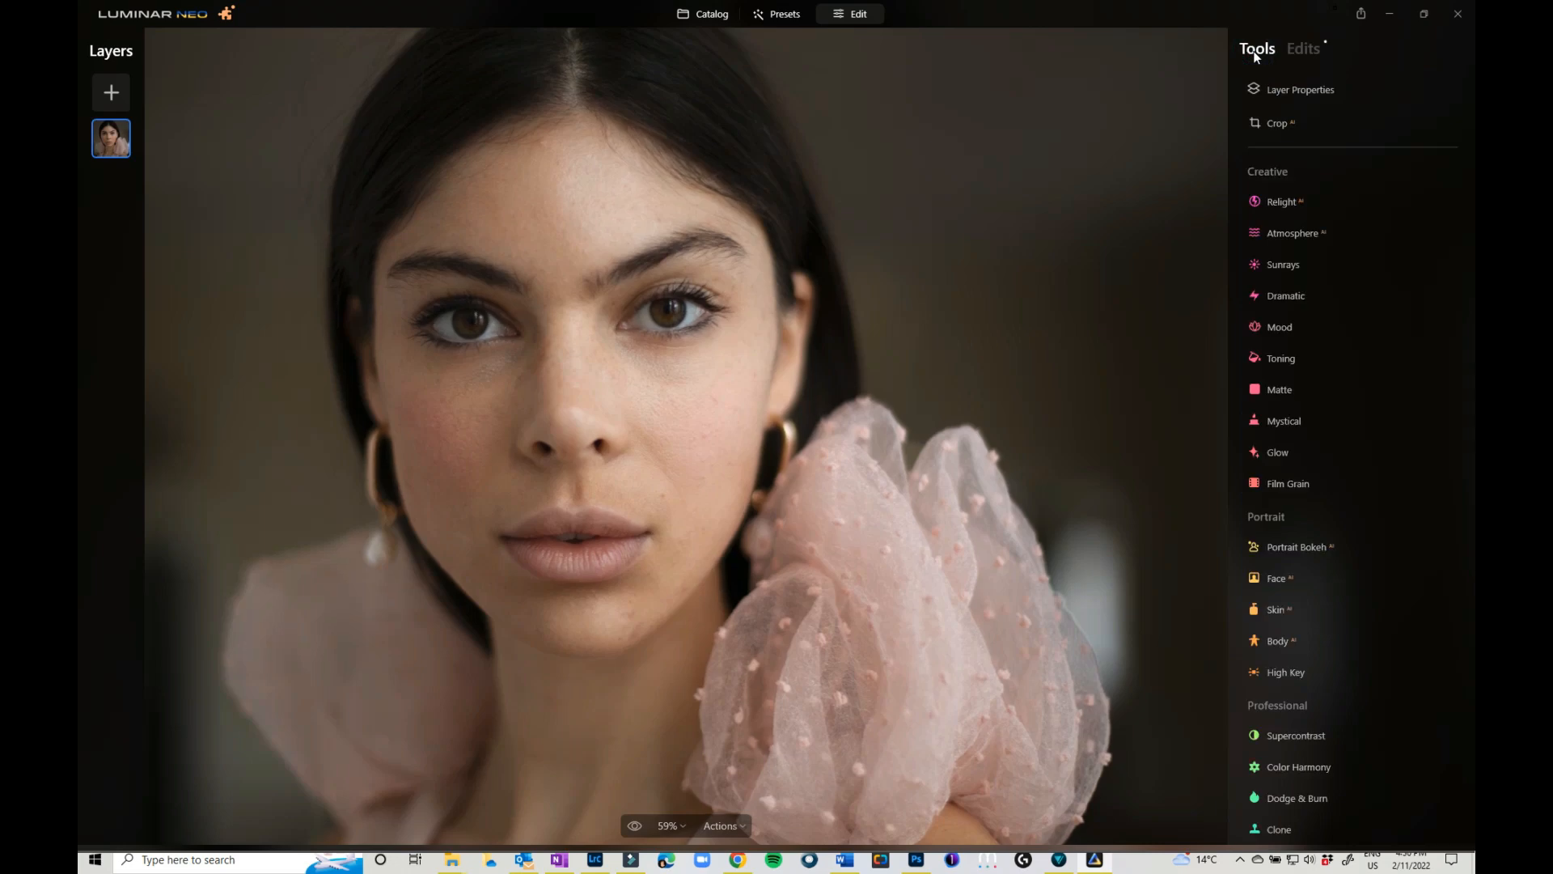
click(1292, 797)
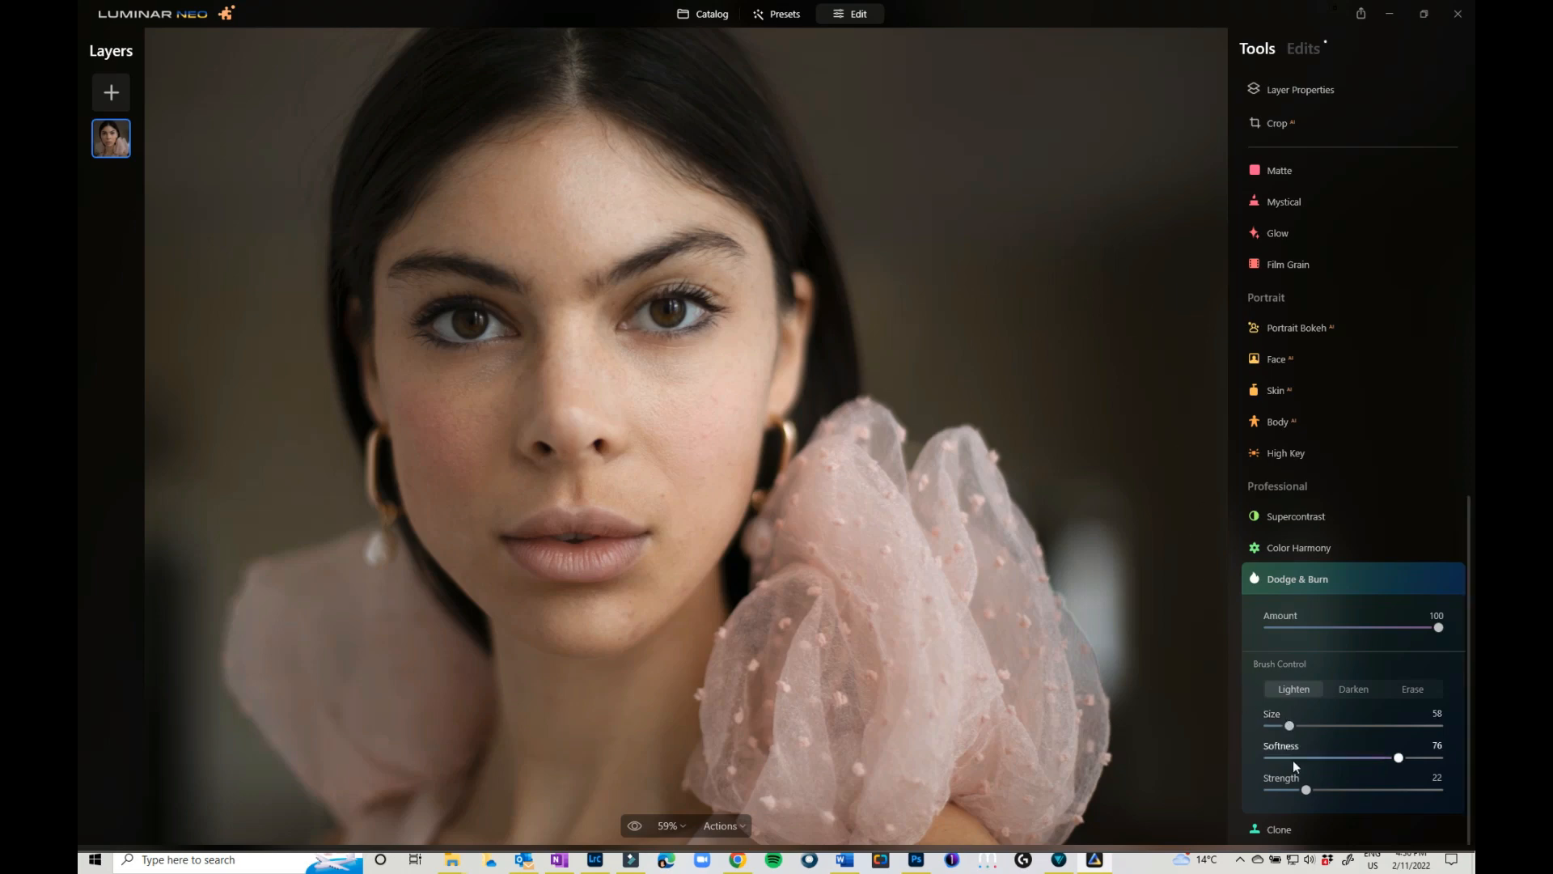
drag(1307, 795, 1376, 793)
click(1343, 691)
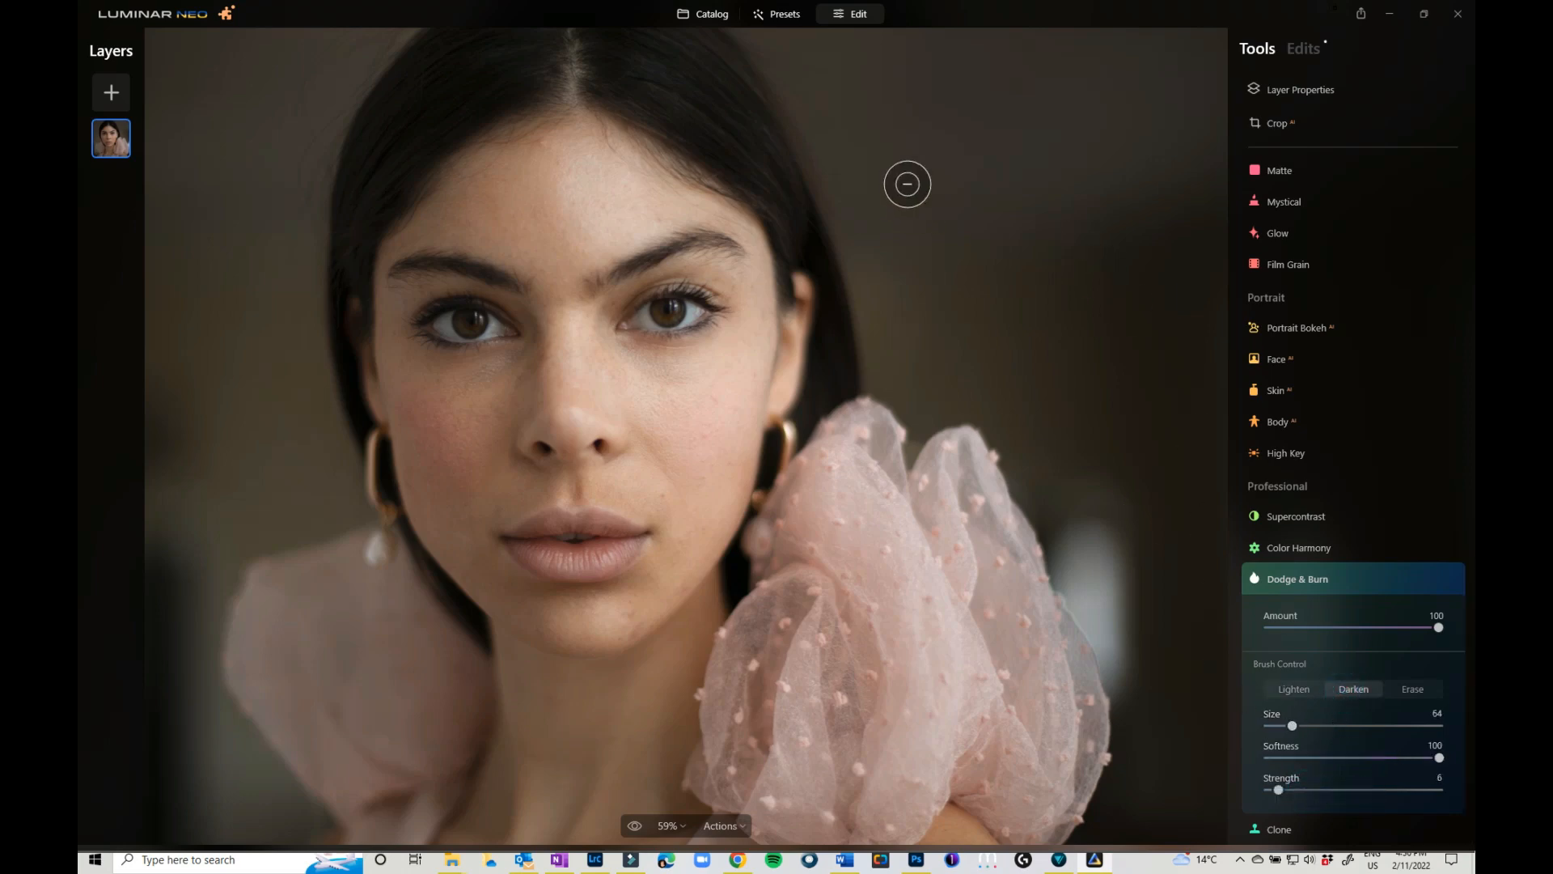
- Darken the bright window in the background beside the sleeve, raising the Darken brush strength to 54
key(ctrl+minus)
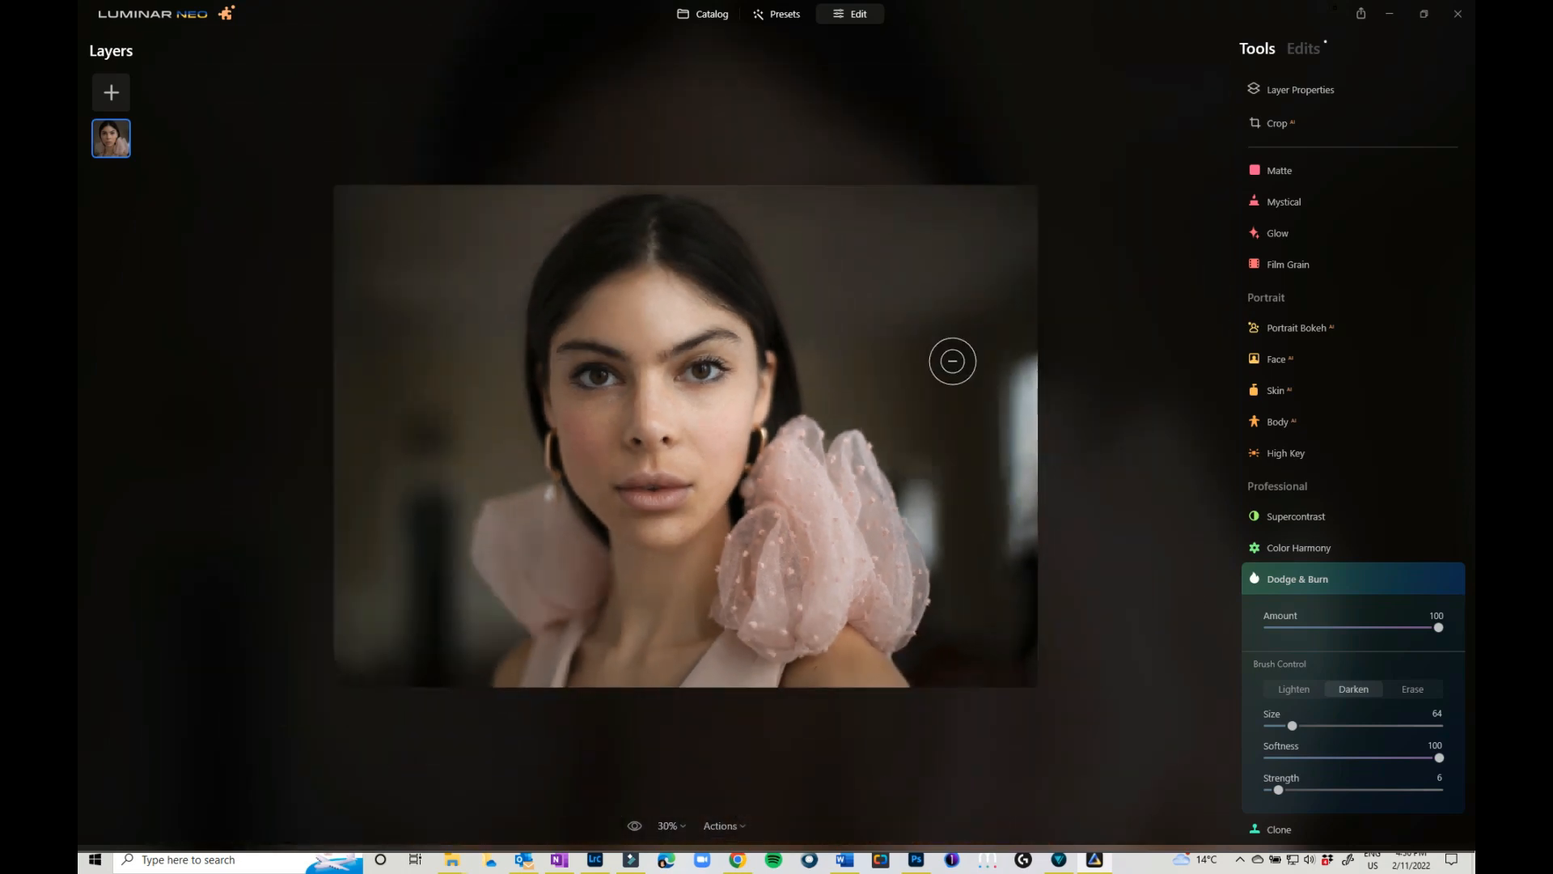
mouse_move(1006, 375)
mouse_down()
mouse_move(1019, 454)
mouse_move(1020, 381)
mouse_move(1027, 486)
mouse_move(1024, 384)
mouse_move(1023, 531)
mouse_move(1023, 372)
mouse_move(1039, 506)
mouse_move(1027, 398)
mouse_up()
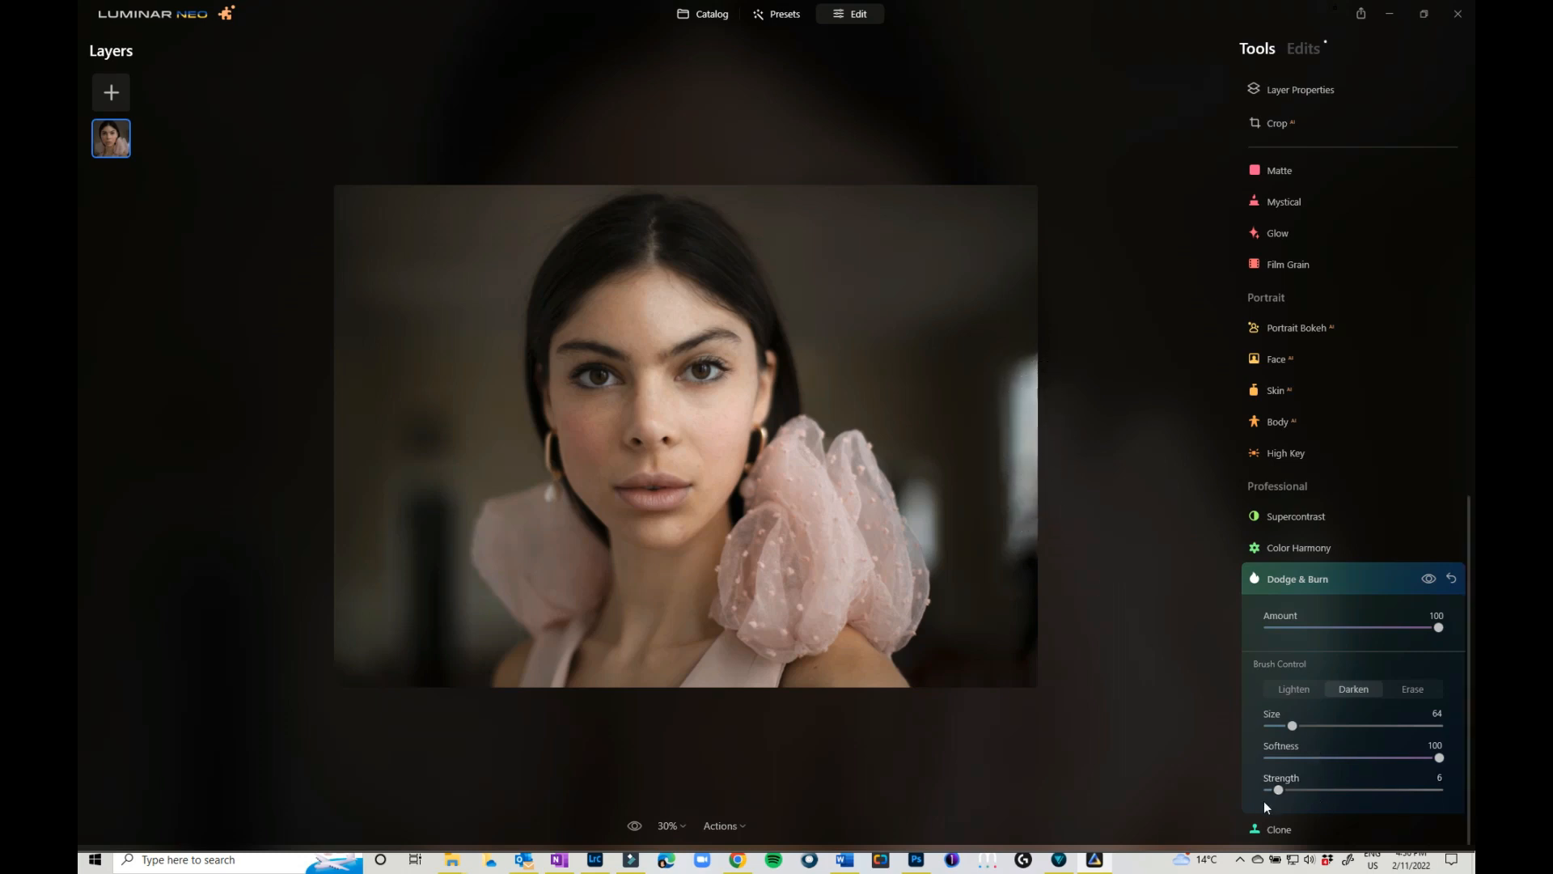
drag(1279, 791, 1361, 790)
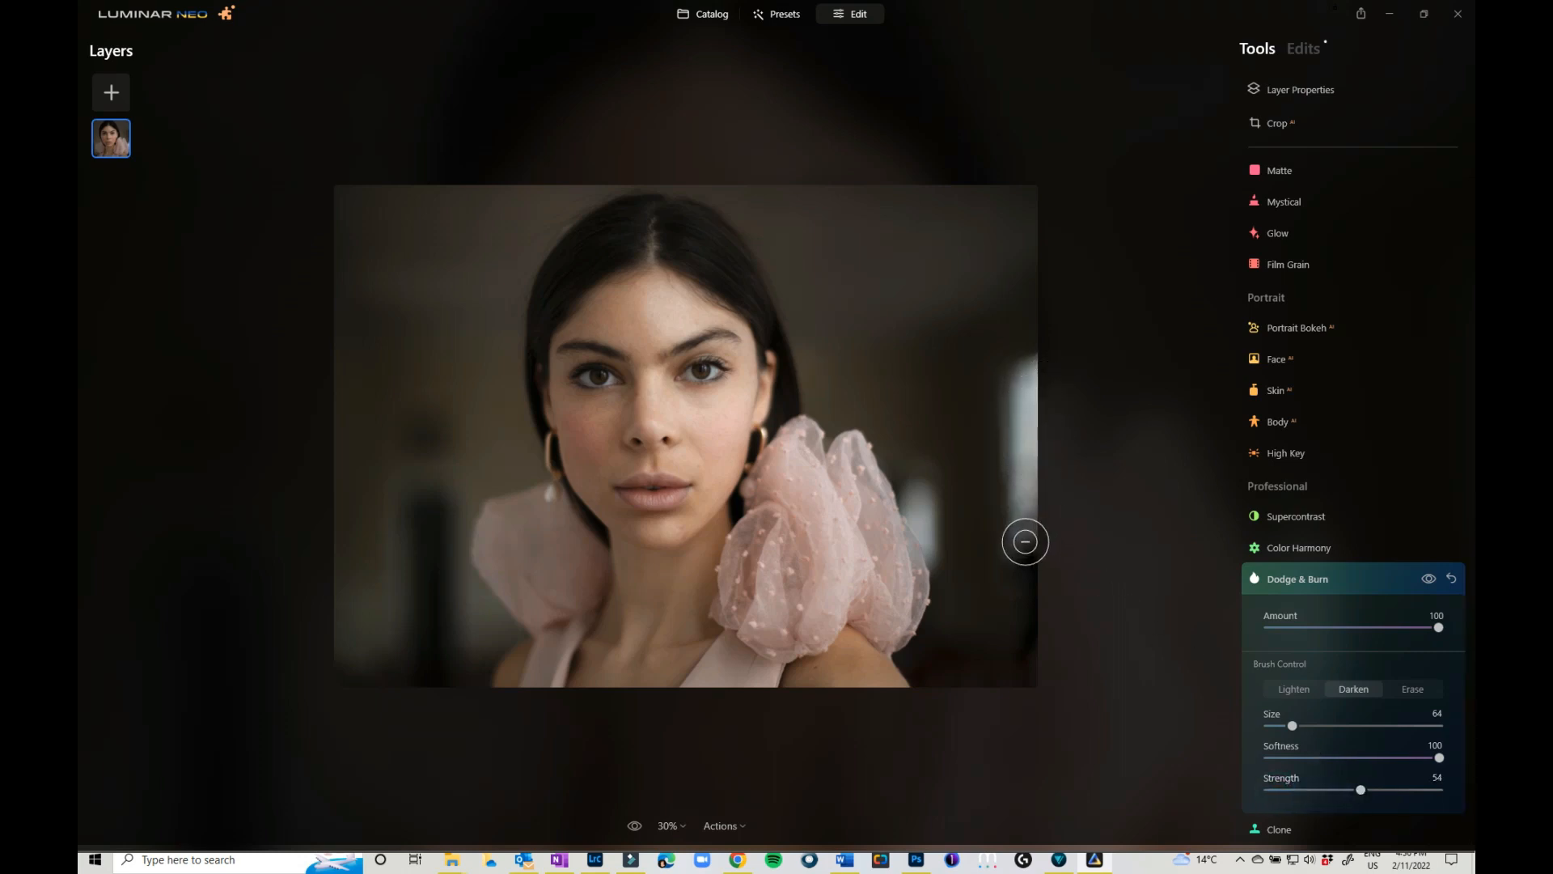
mouse_move(1012, 373)
mouse_down()
mouse_move(1044, 501)
mouse_move(1014, 229)
mouse_move(993, 326)
mouse_up()
- Enlarge the Darken brush to size 160 and darken the background around the woman
key(ctrl+equal)
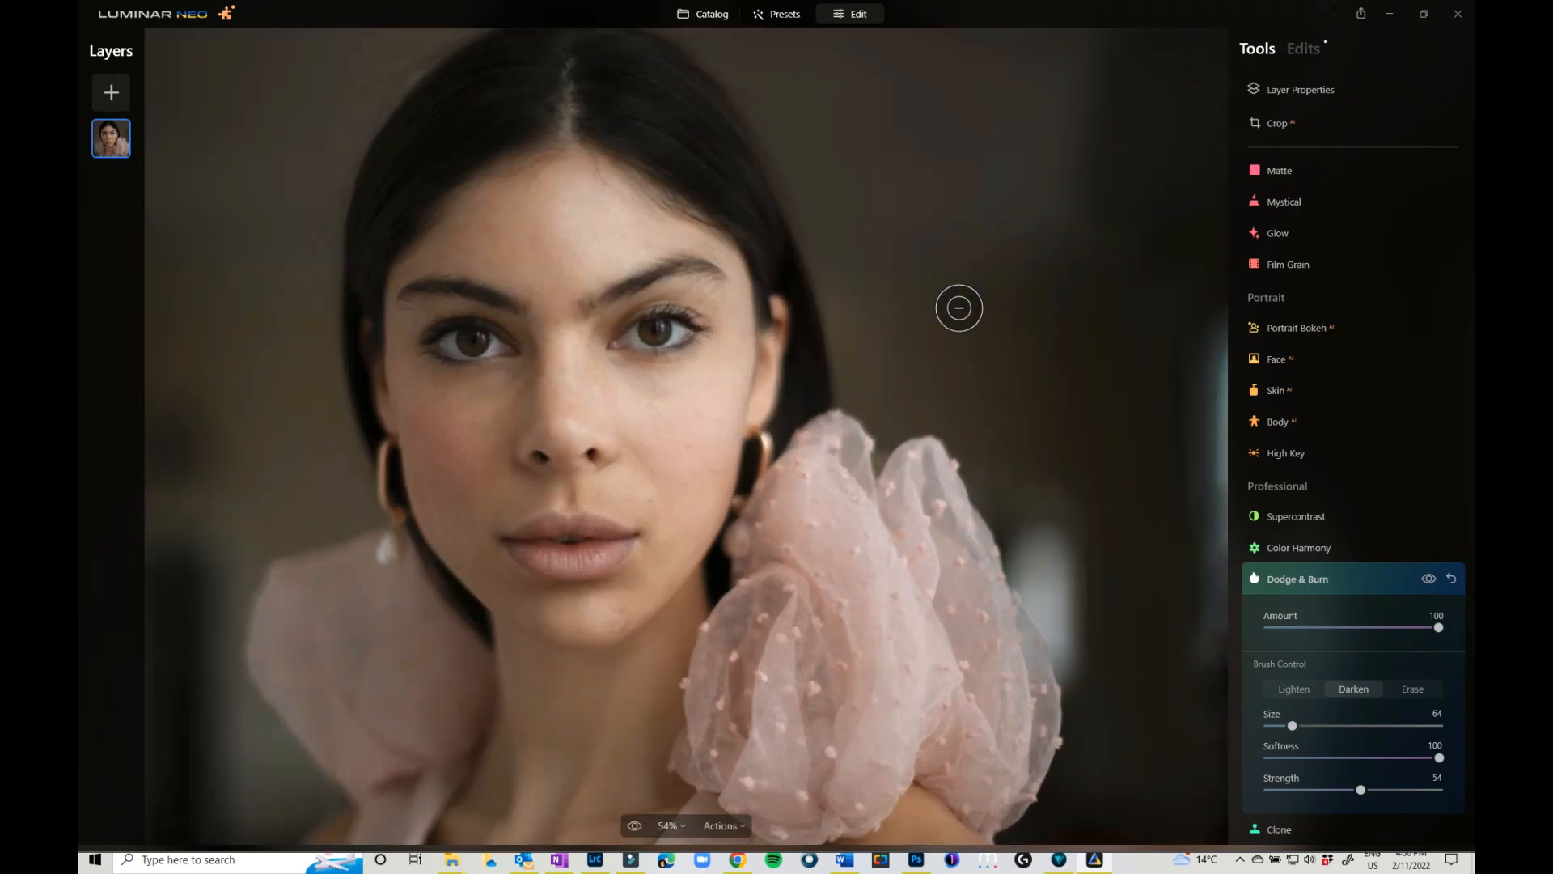
key(ctrl+minus)
key(bracketright)
key(bracketright)
key(bracketright)
key(bracketright)
key(bracketright)
key(bracketright)
key(bracketright)
key(bracketright)
key(bracketright)
key(bracketright)
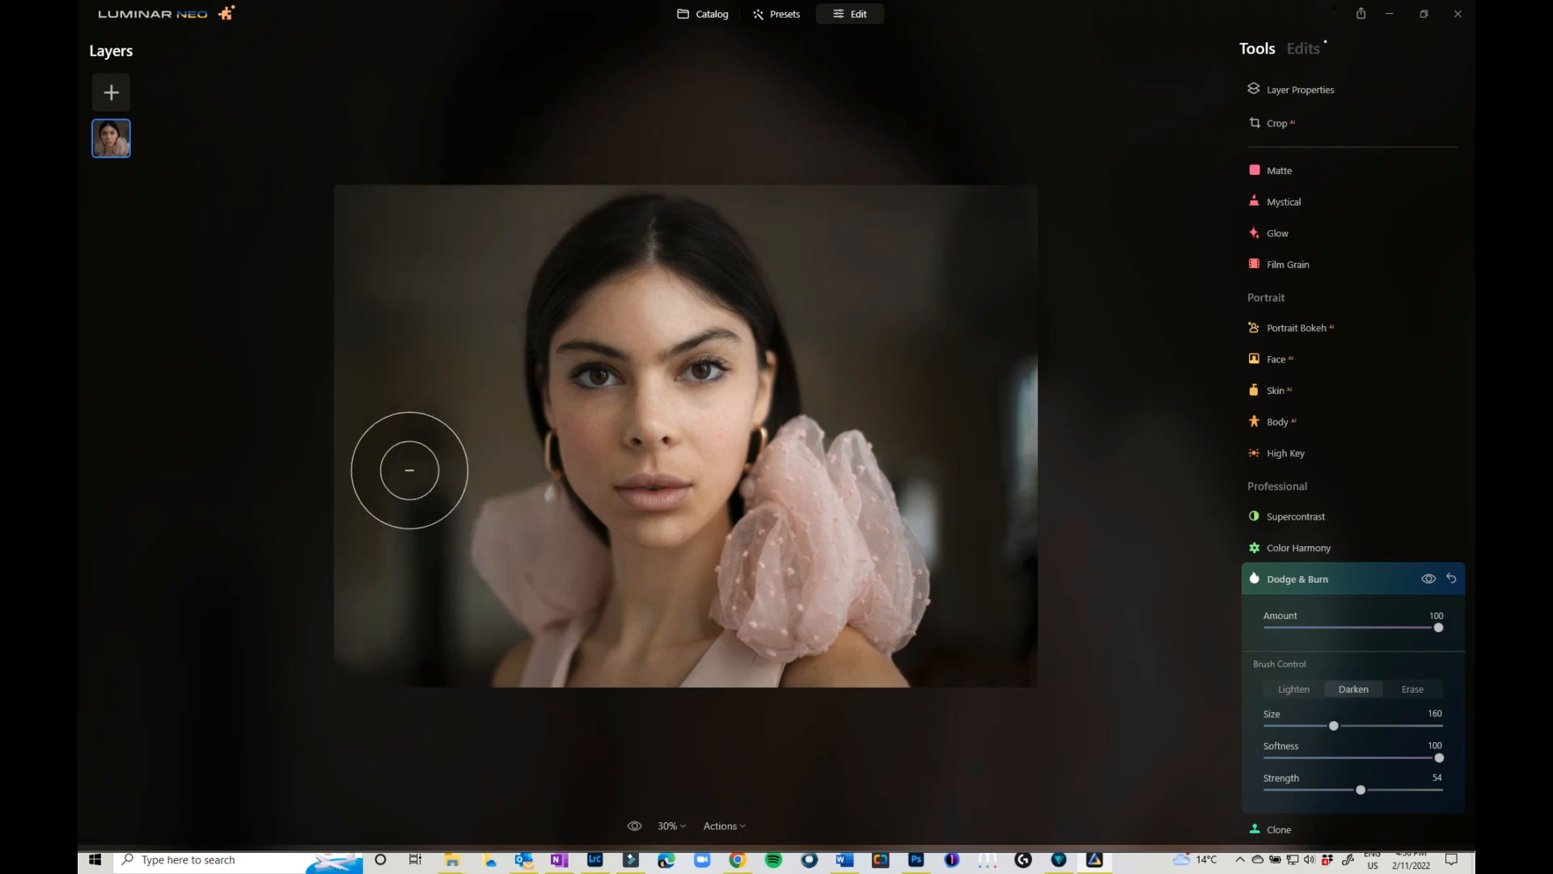
mouse_move(408, 618)
mouse_down()
mouse_move(435, 493)
mouse_move(497, 438)
mouse_move(461, 234)
mouse_move(432, 254)
mouse_move(379, 428)
mouse_move(375, 646)
mouse_move(388, 176)
mouse_move(390, 668)
mouse_move(465, 640)
mouse_move(430, 583)
mouse_move(407, 308)
mouse_move(417, 248)
mouse_up()
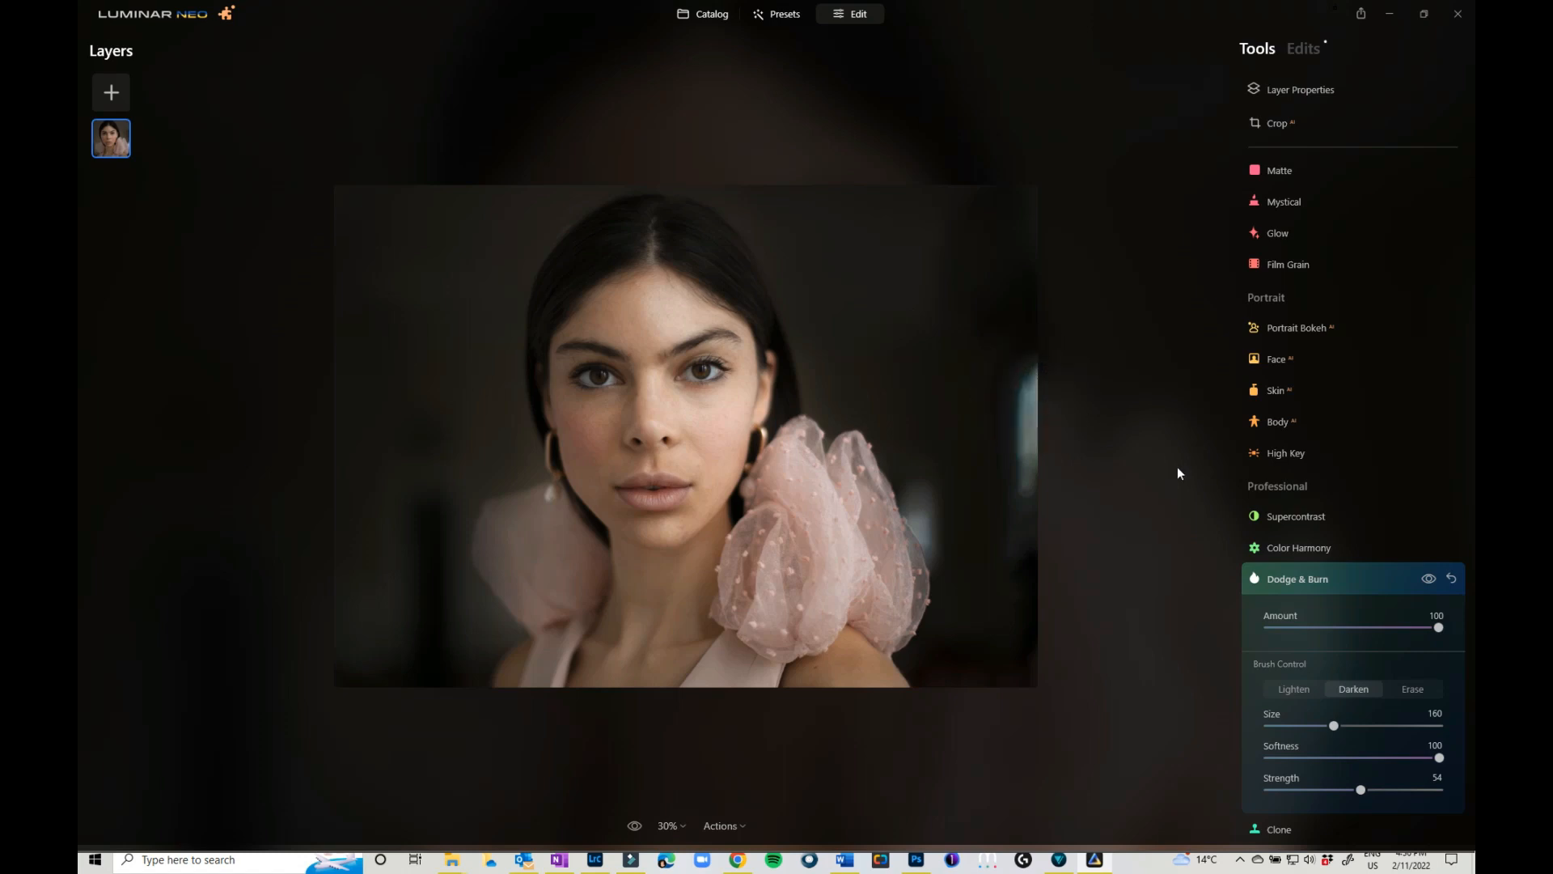
- Examine the settings of both Dodge & Burn entries in the list of applied edits
click(1306, 48)
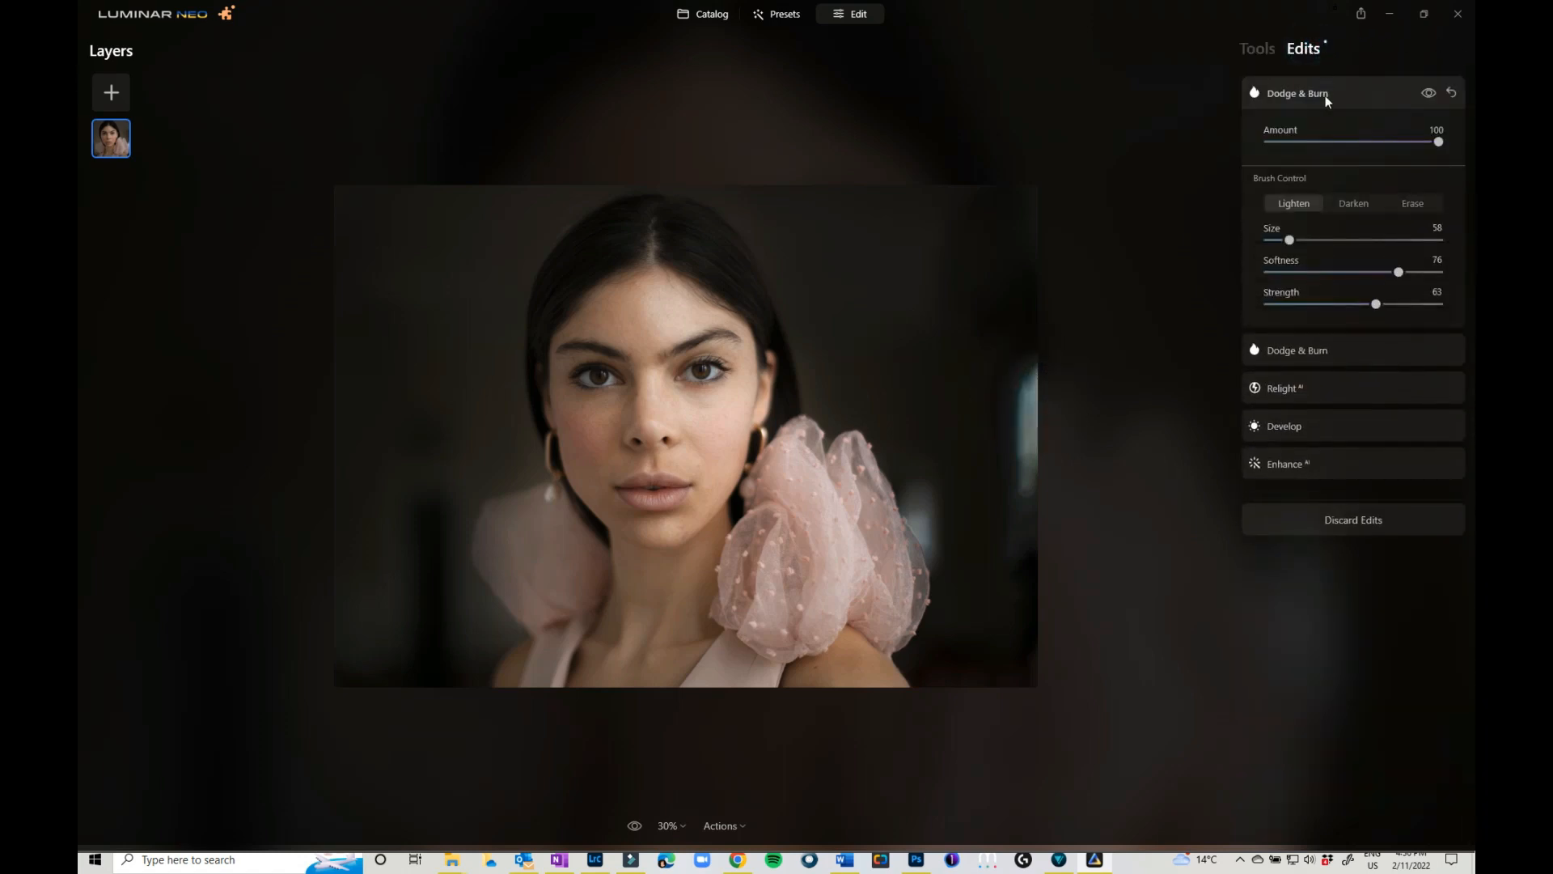
click(1333, 351)
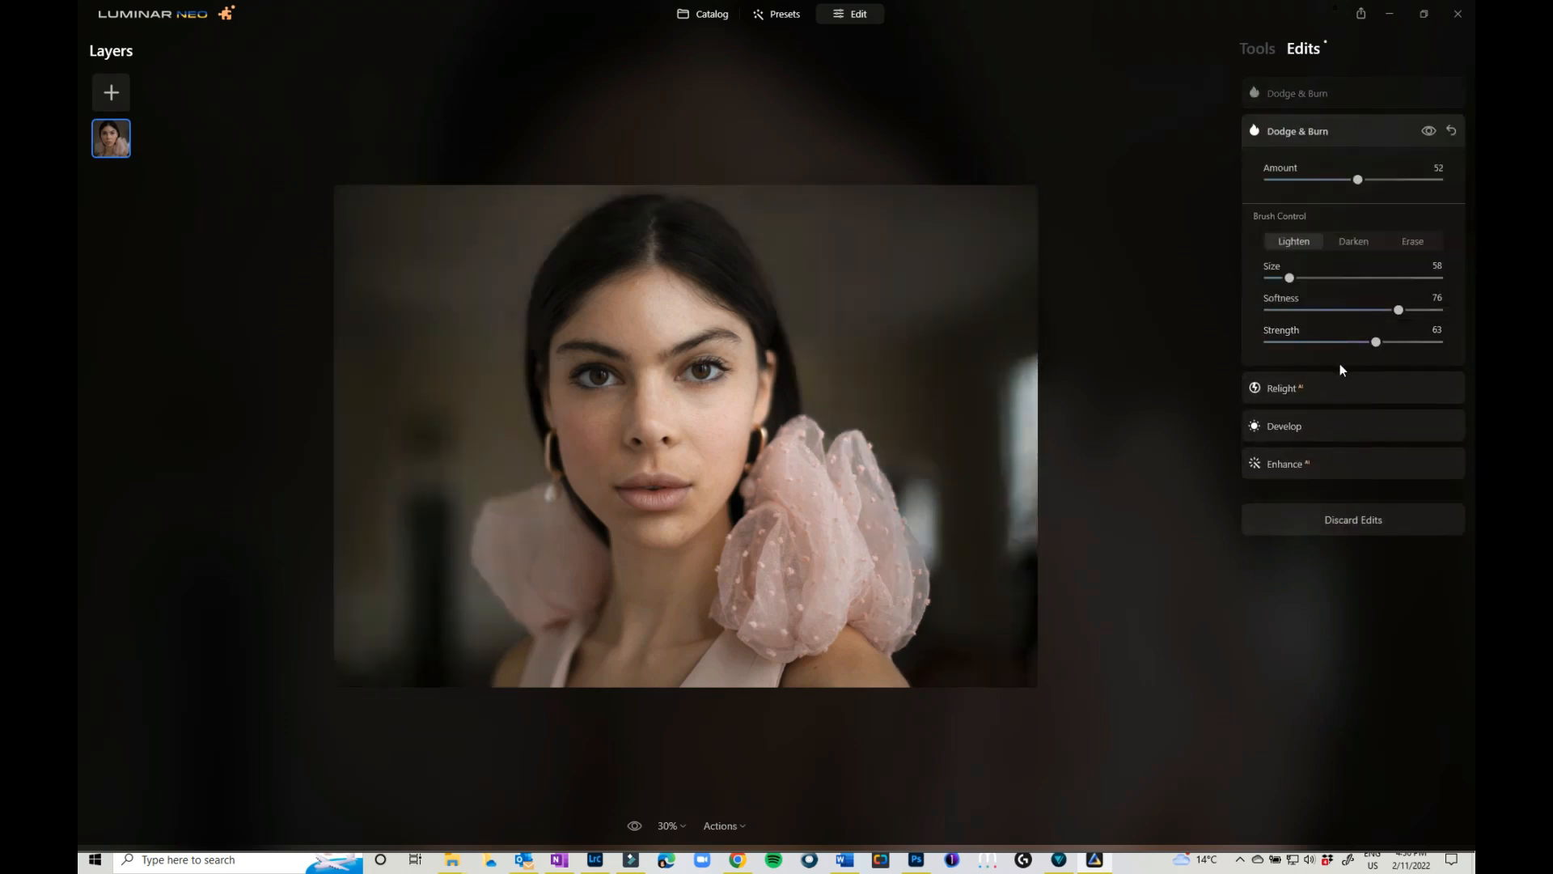
click(1298, 91)
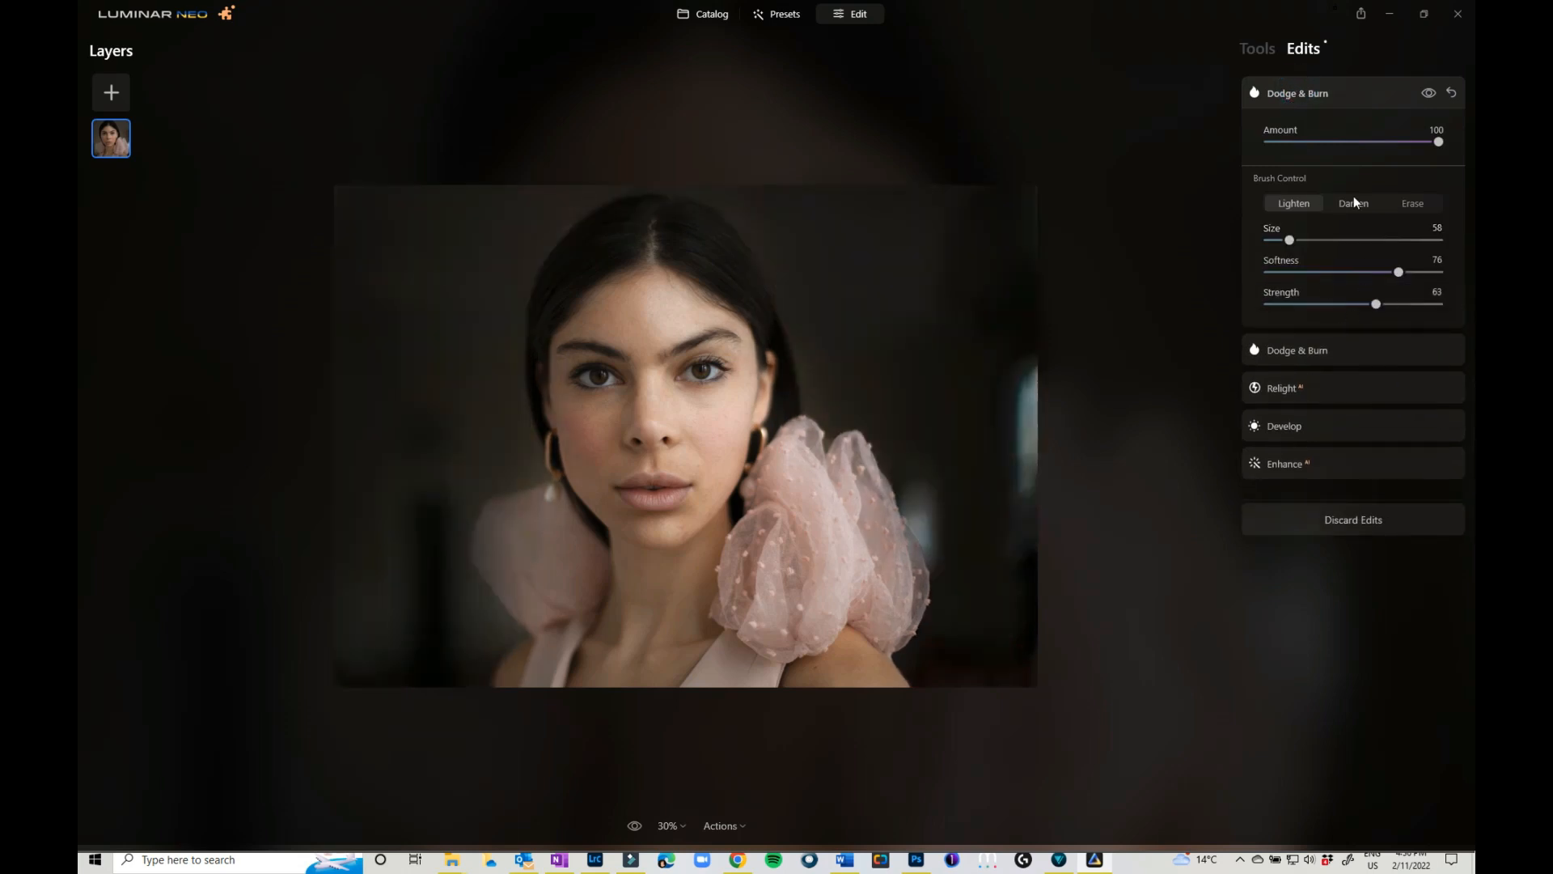
- Start a third Dodge & Burn adjustment and set its Lighten brush strength to 6
click(1256, 49)
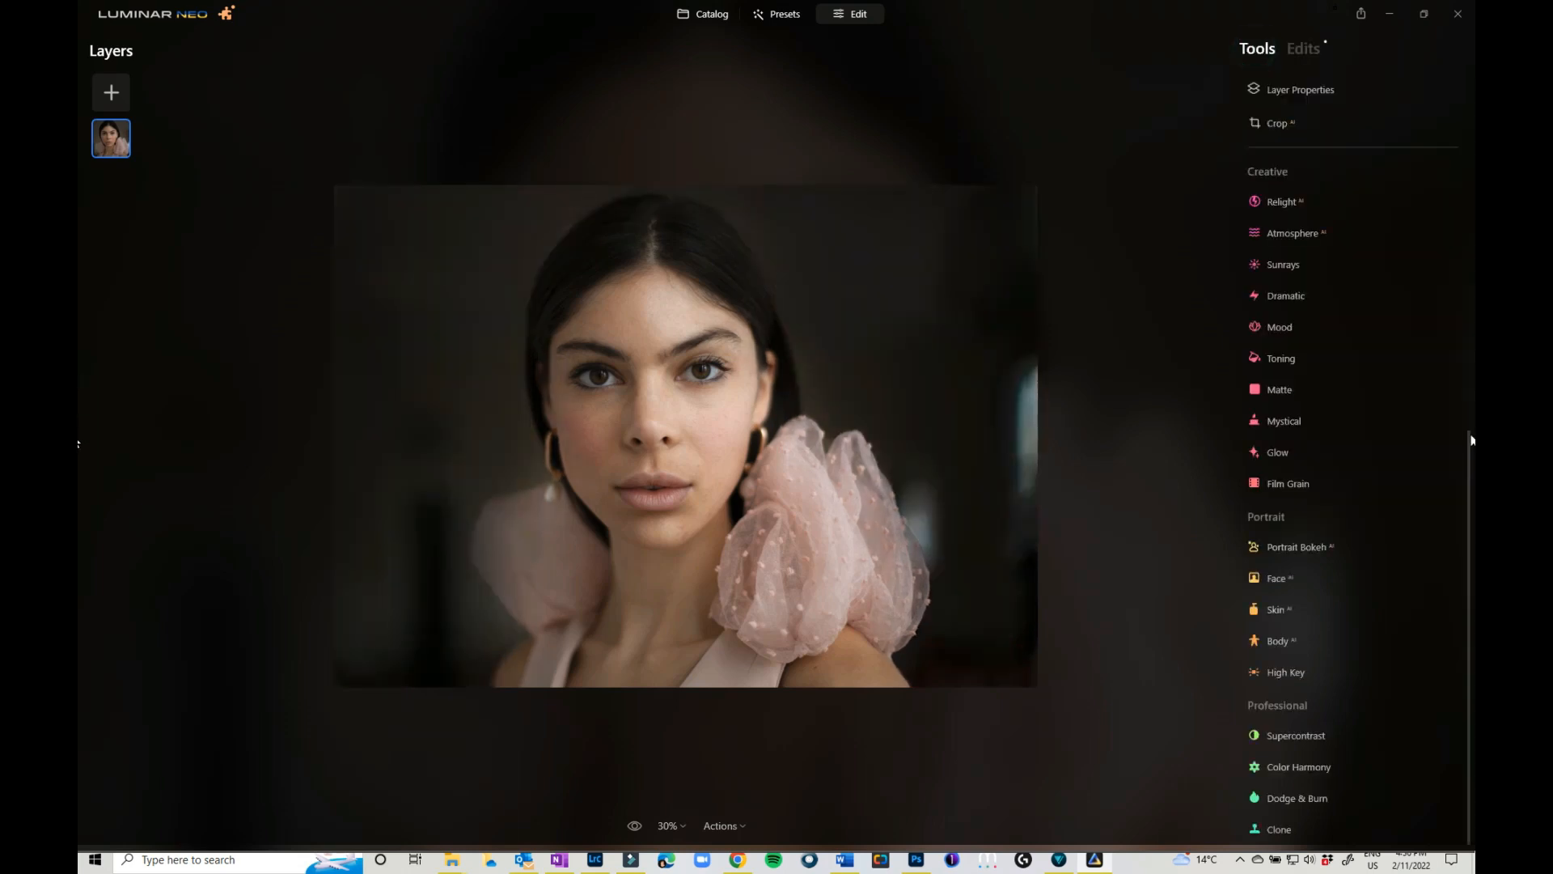
click(1298, 799)
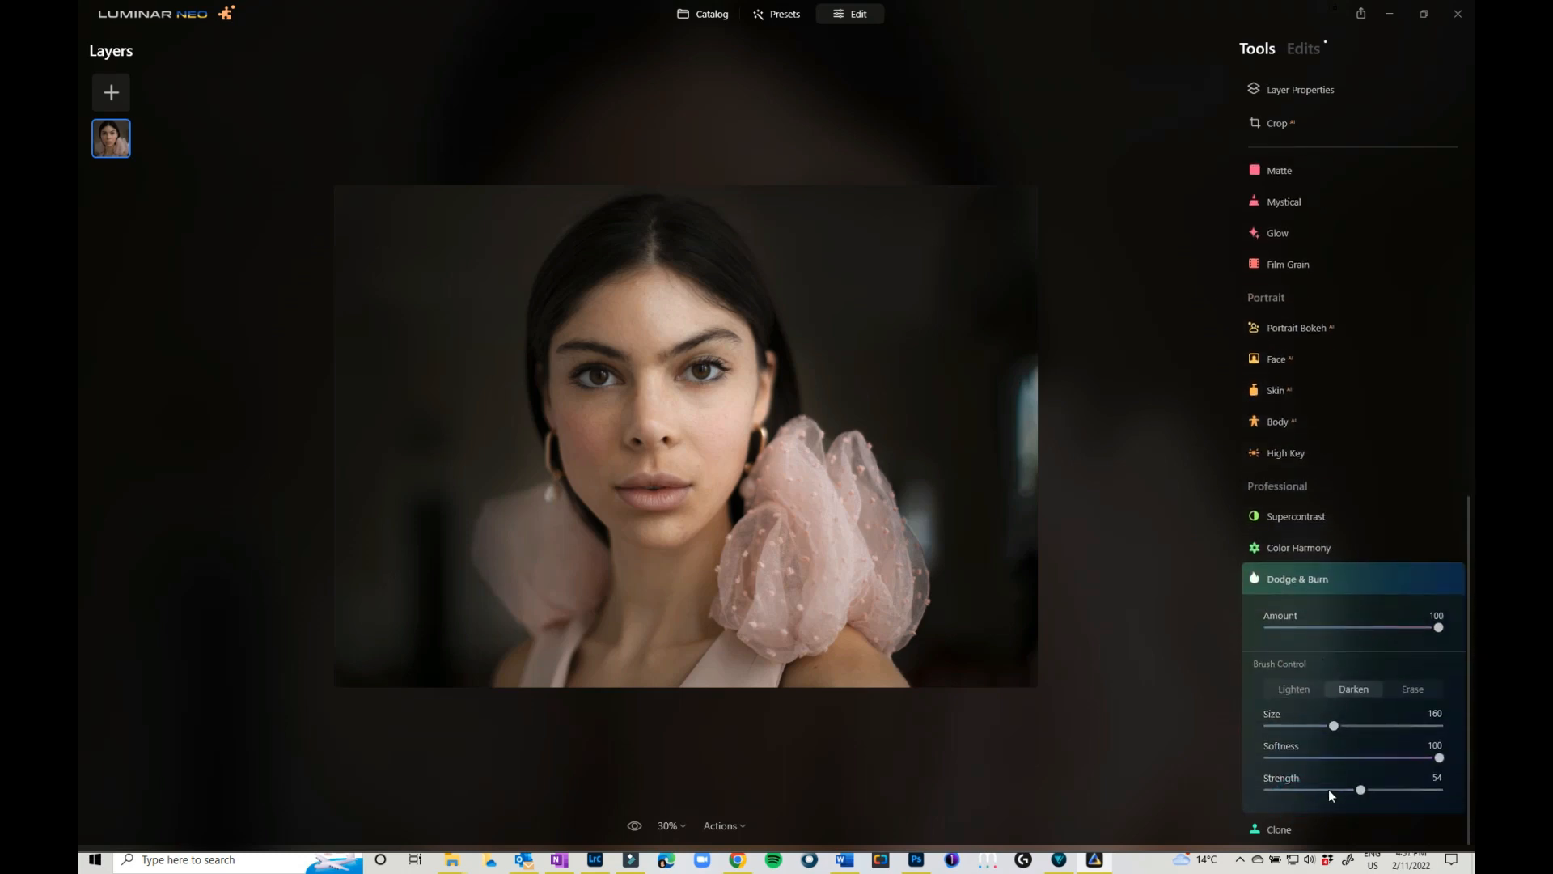
click(1293, 689)
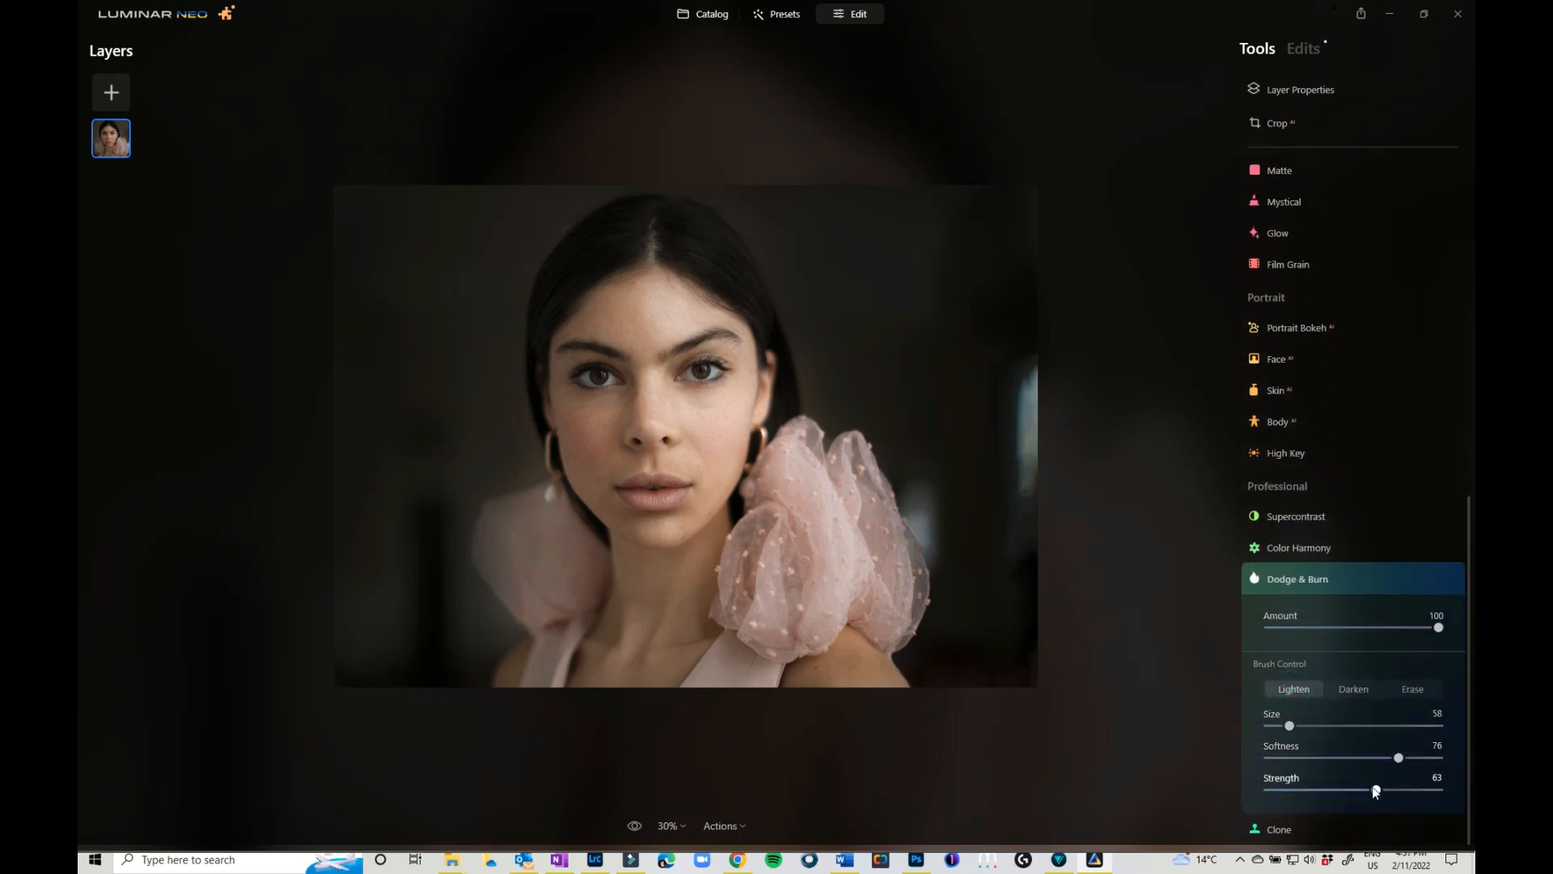
drag(1281, 790, 1278, 790)
- Shrink the Lighten brush to size 22 and lighten the highlight on the woman's lower lip
scroll(672, 413, up, 3)
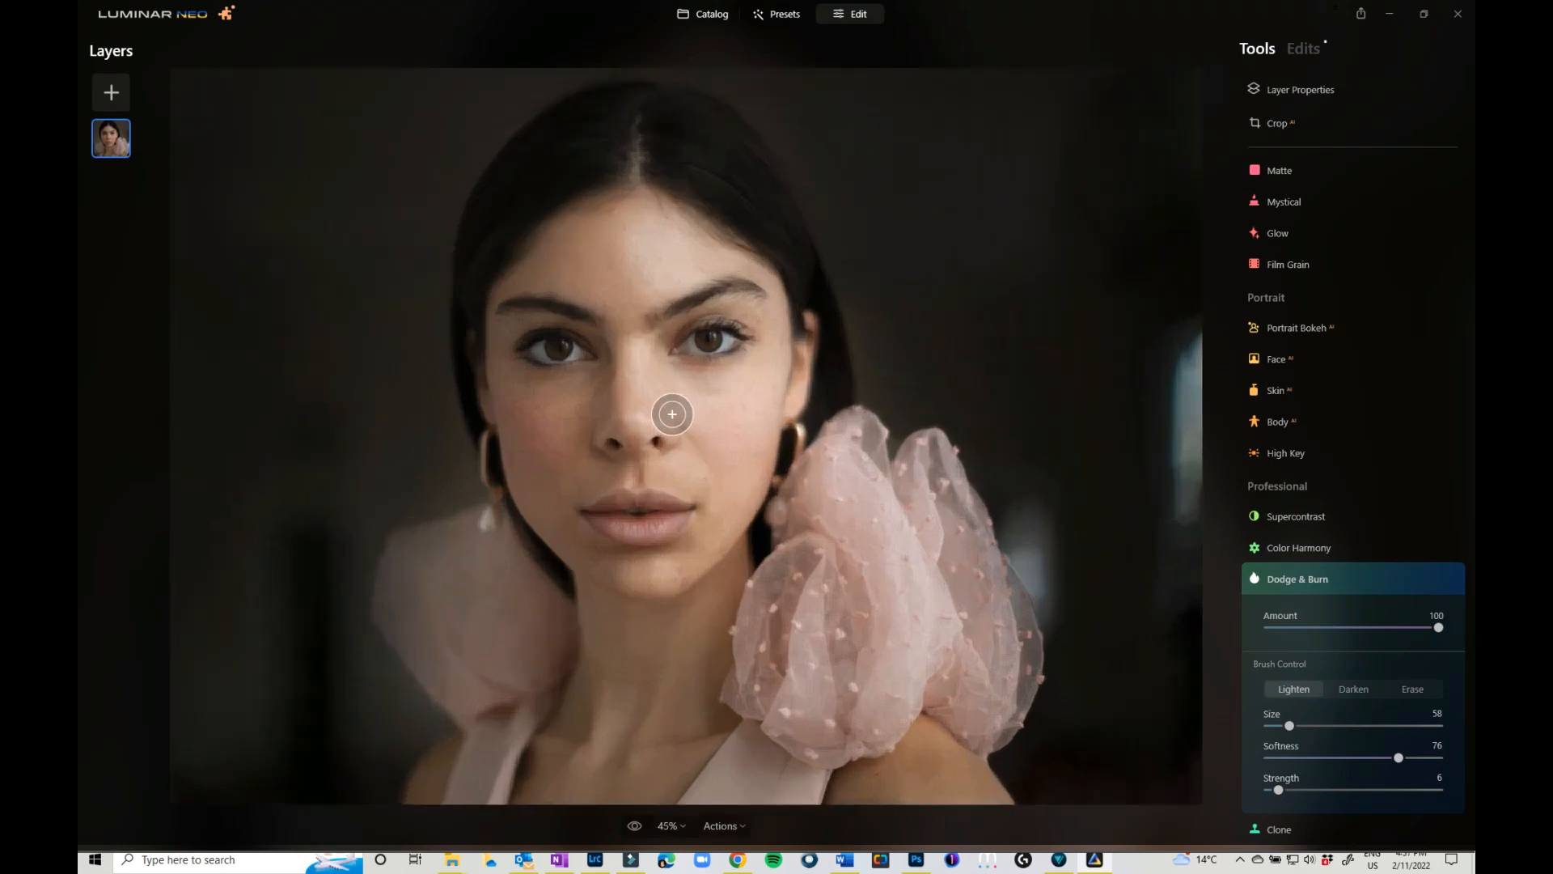
scroll(671, 414, up, 2)
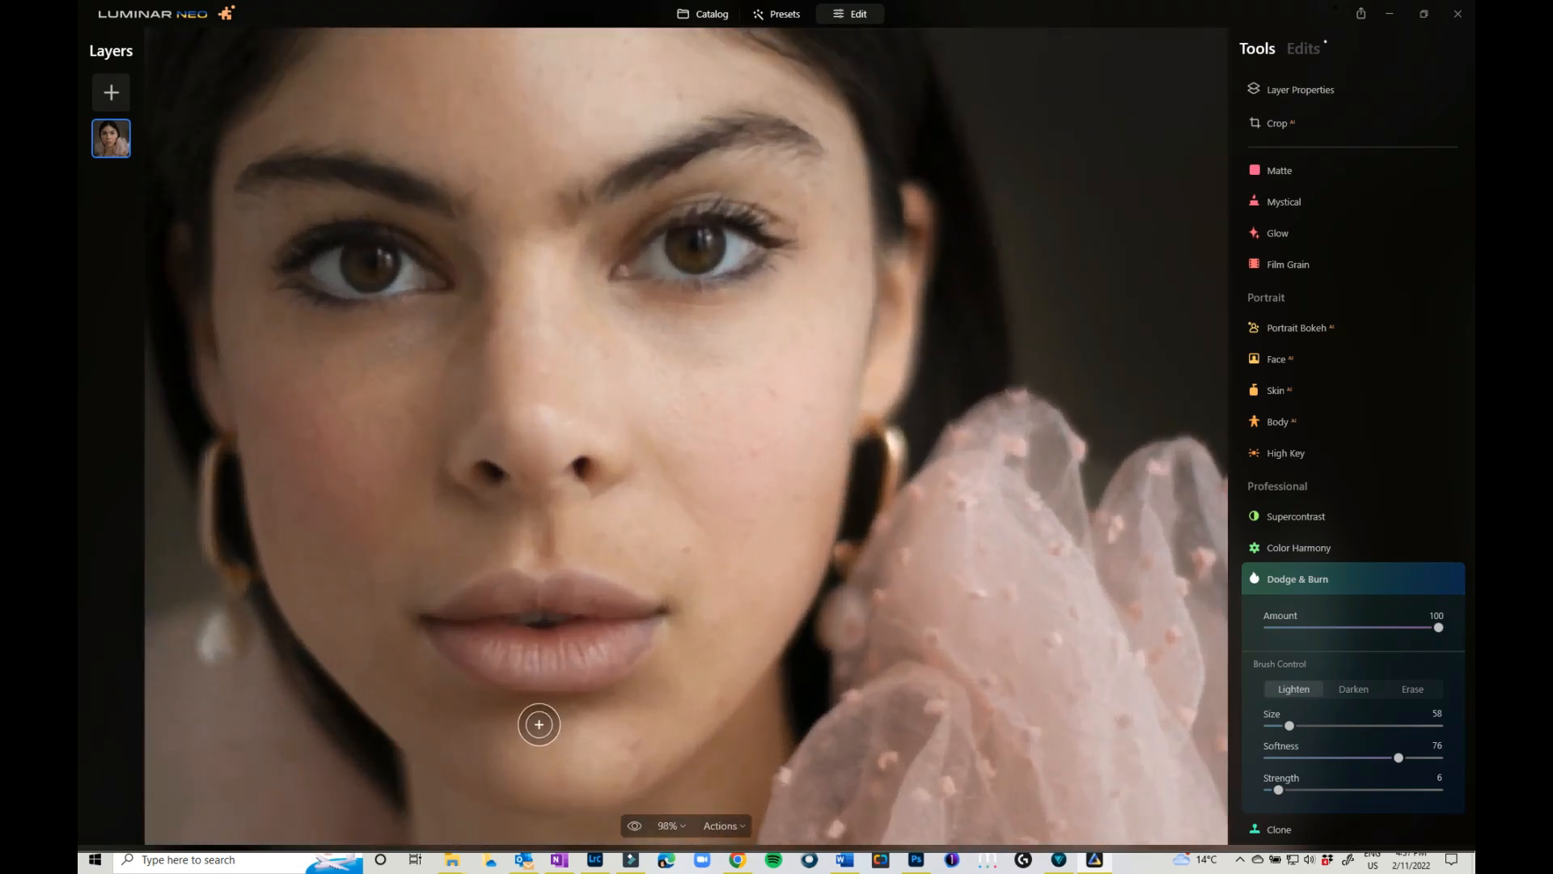
key(bracketleft)
key(bracketleft)
key(bracketleft)
key(bracketleft)
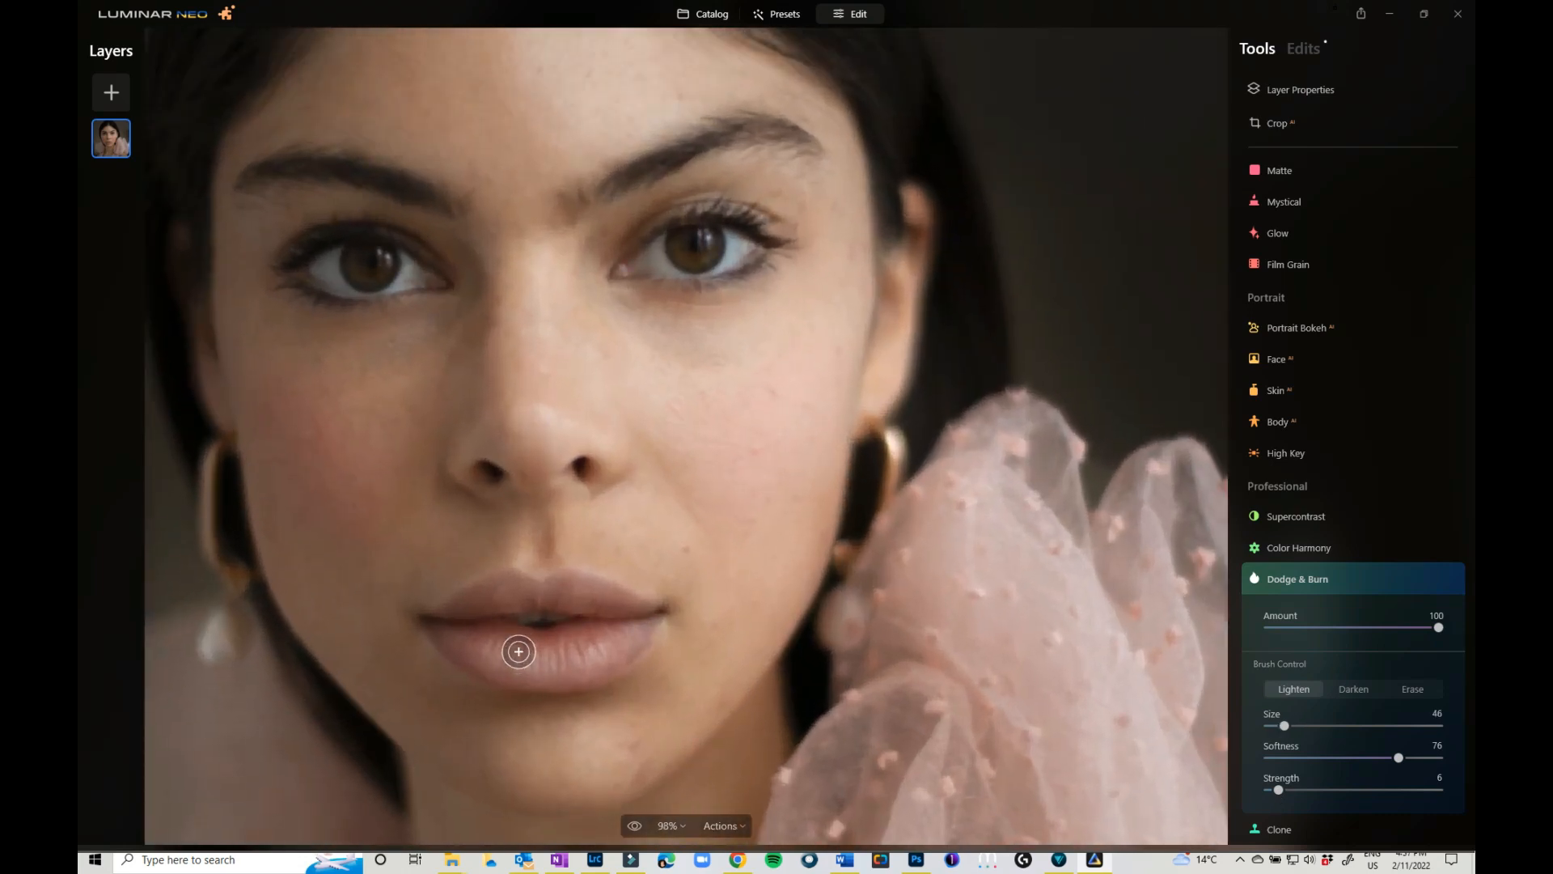
mouse_move(502, 651)
mouse_down()
mouse_move(612, 639)
mouse_move(509, 673)
mouse_up()
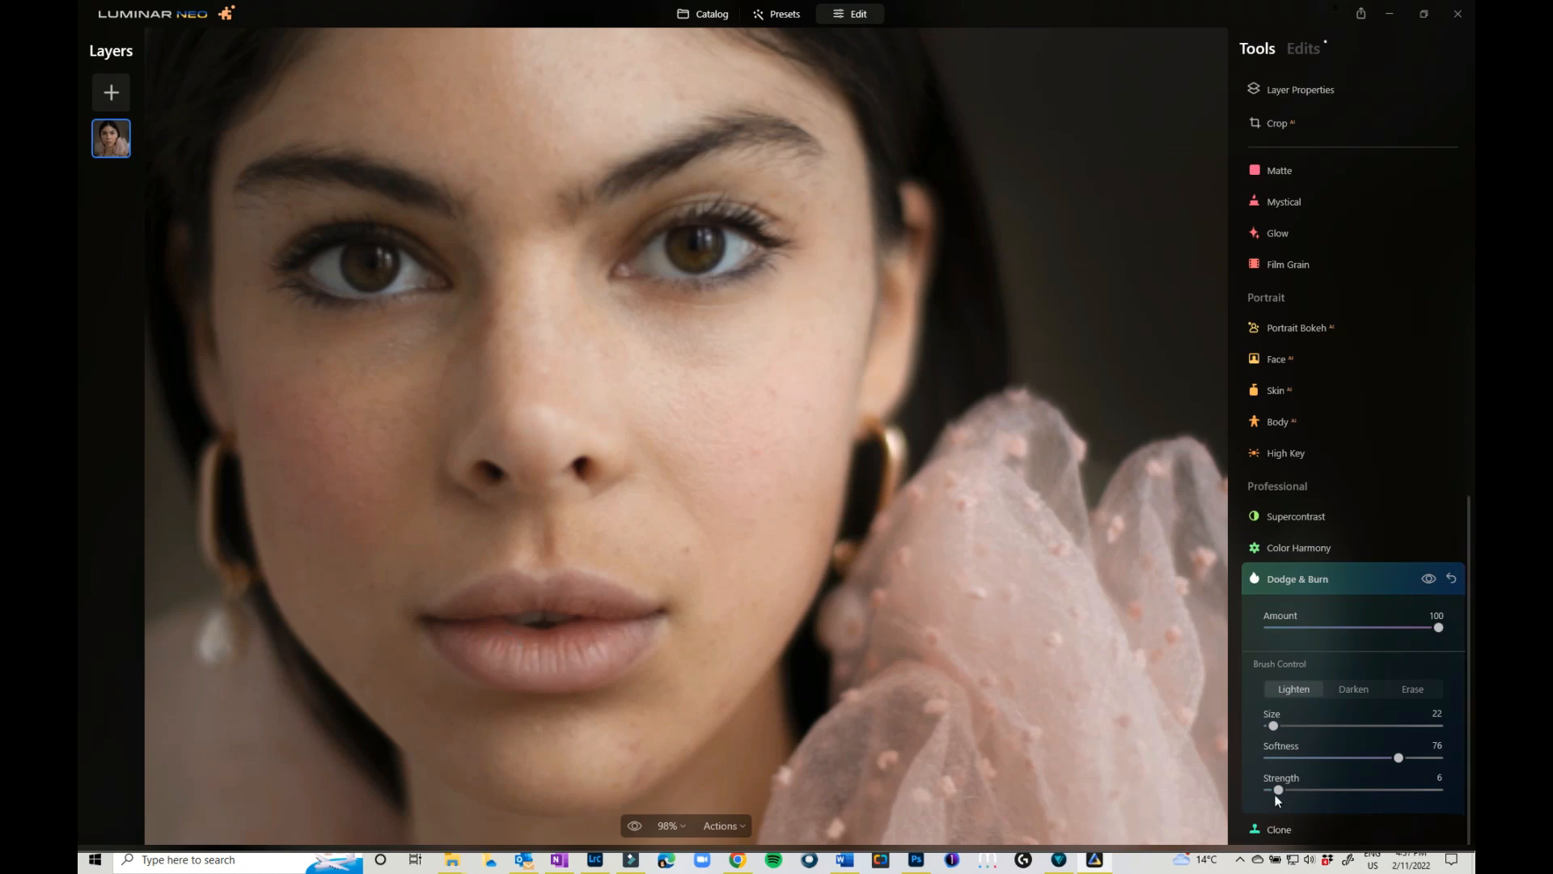
- Set the Lighten brush strength to 16 and lighten the upper lip and the irises of both eyes
drag(1279, 788, 1296, 789)
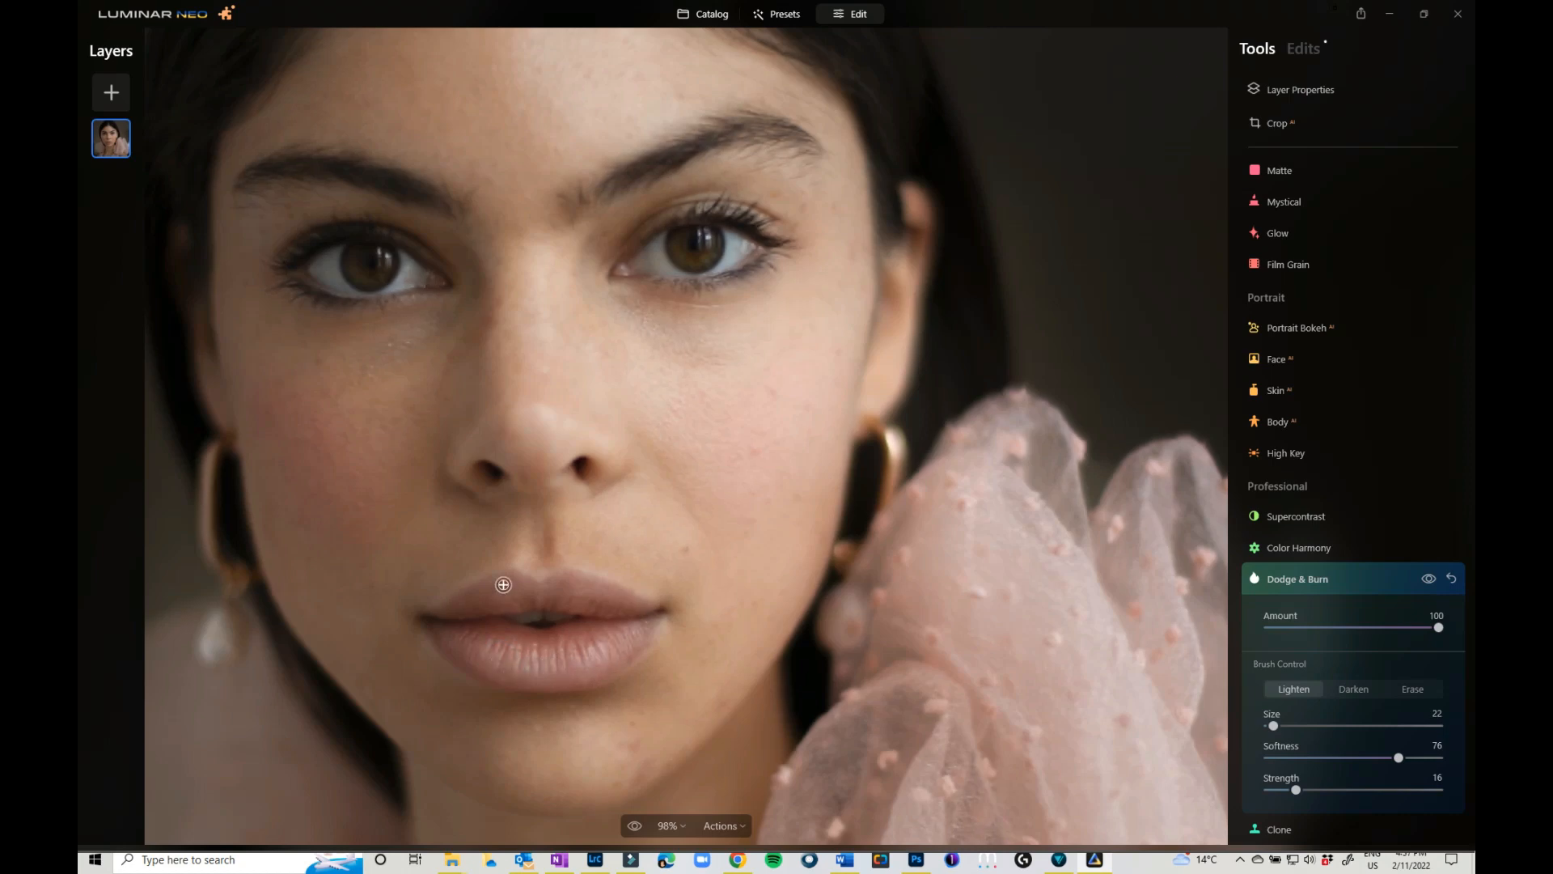
mouse_move(530, 568)
mouse_down()
mouse_move(579, 562)
mouse_move(654, 594)
mouse_move(513, 566)
mouse_move(443, 589)
mouse_up()
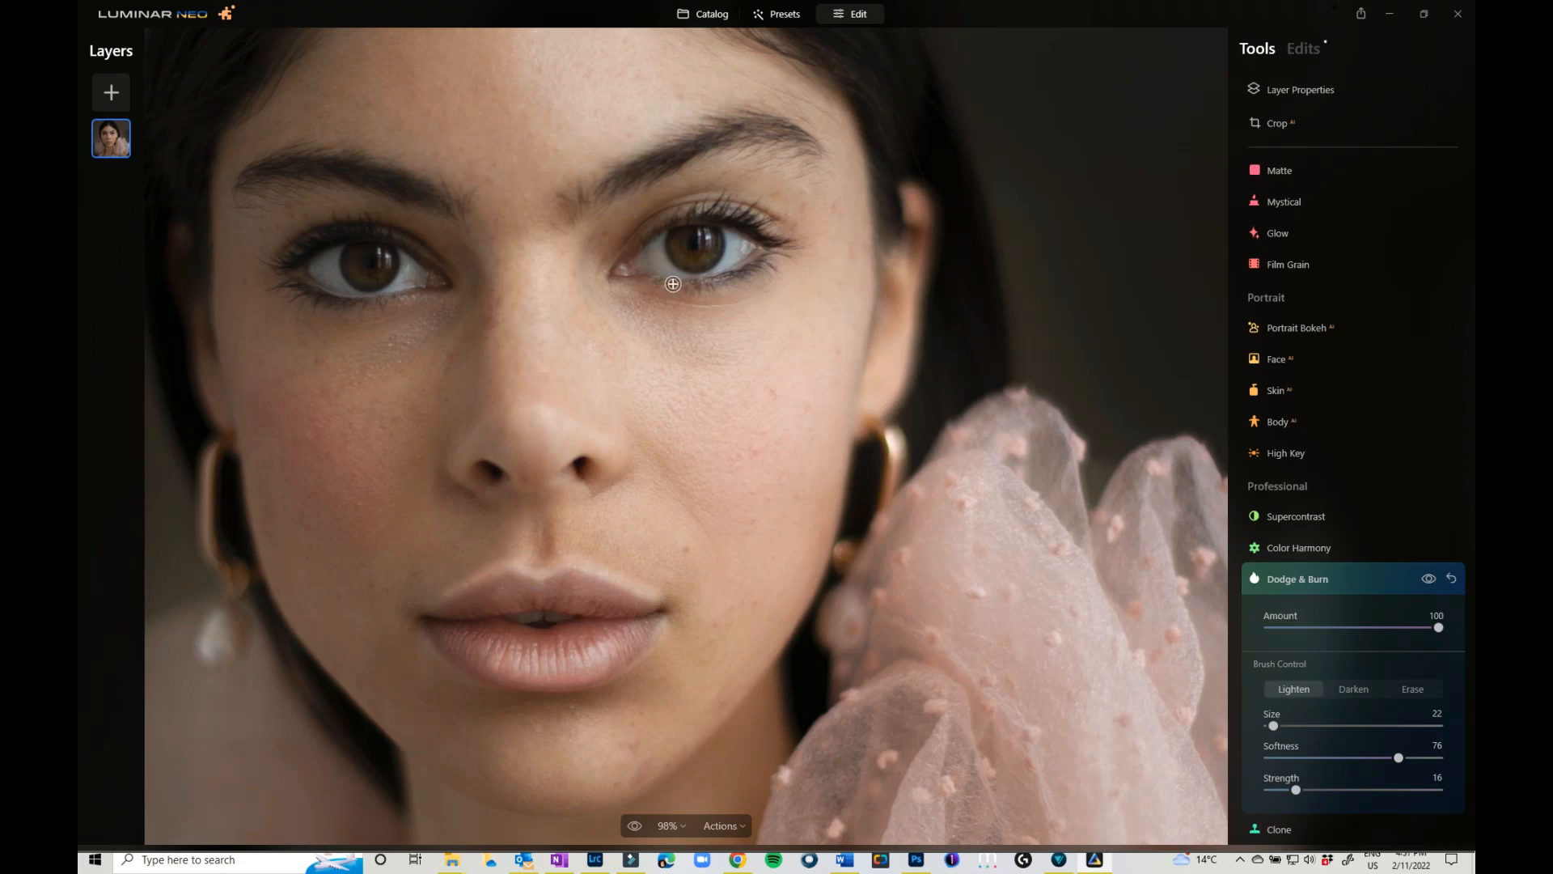
mouse_move(674, 249)
mouse_down()
mouse_move(712, 264)
mouse_move(719, 238)
mouse_move(701, 247)
mouse_up()
mouse_move(352, 258)
mouse_down()
mouse_move(367, 277)
mouse_move(396, 256)
mouse_move(370, 282)
mouse_move(354, 274)
mouse_up()
drag(559, 593, 581, 590)
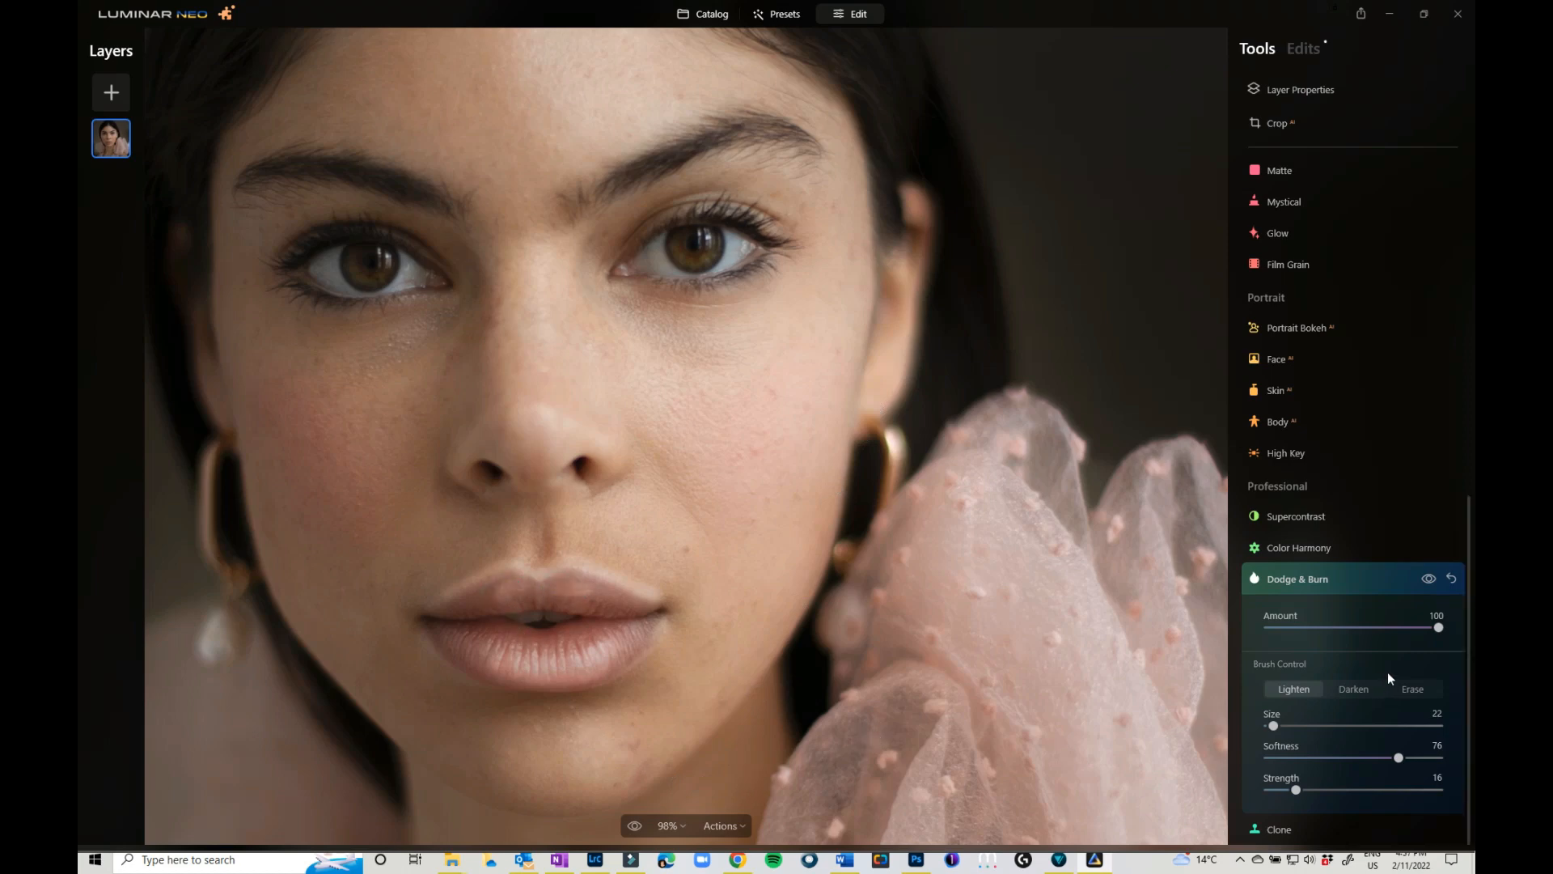
- Set the adjustment's Amount to 40 and configure the Darken brush with size 40 and strength 44
drag(1440, 627, 1377, 636)
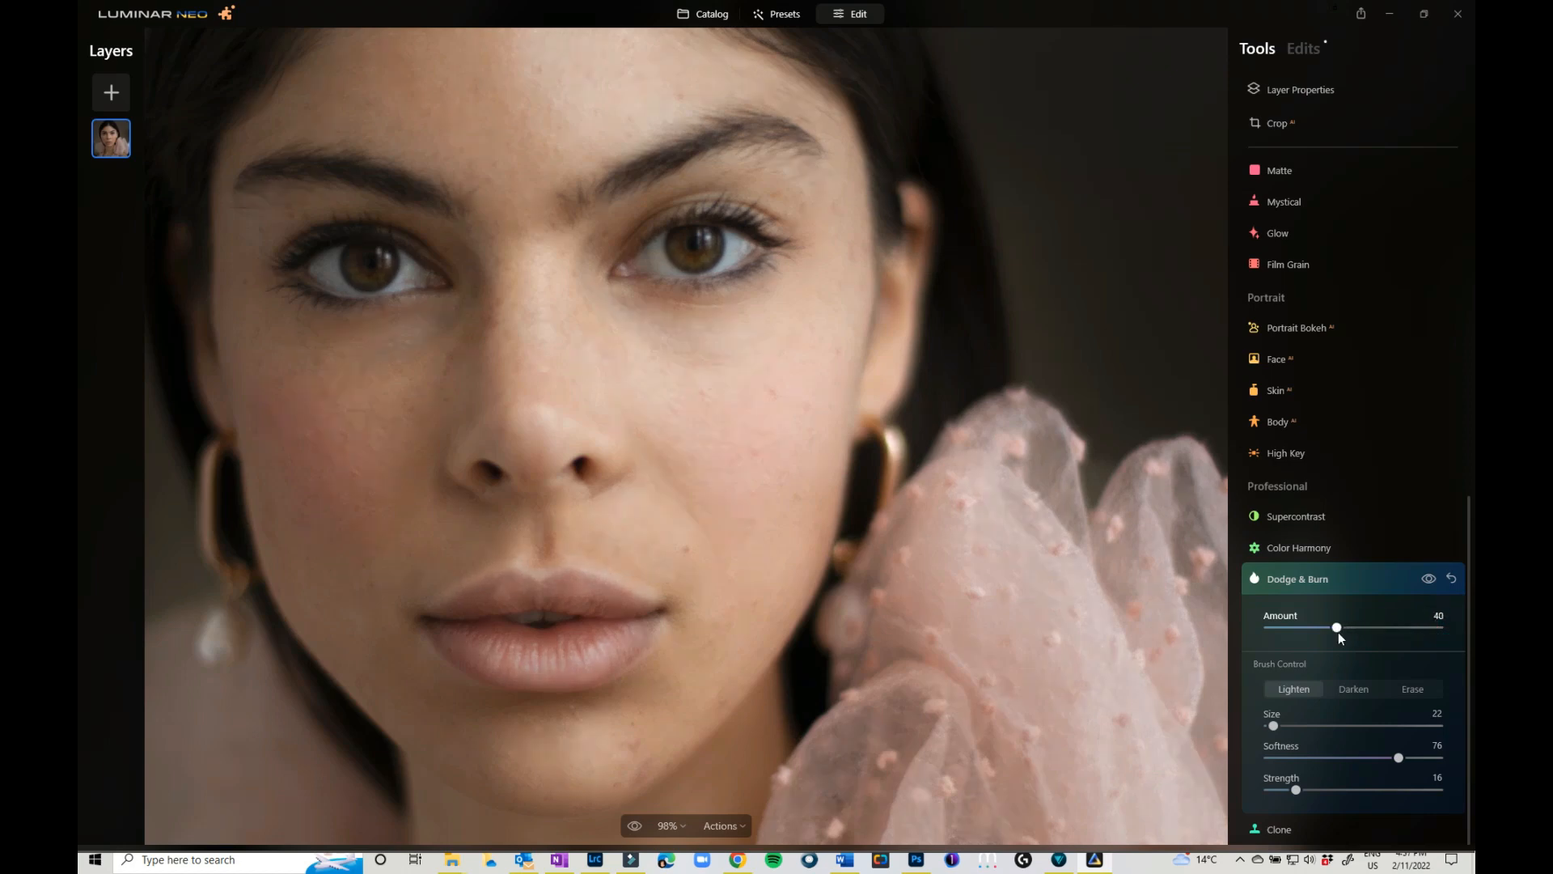
click(1351, 689)
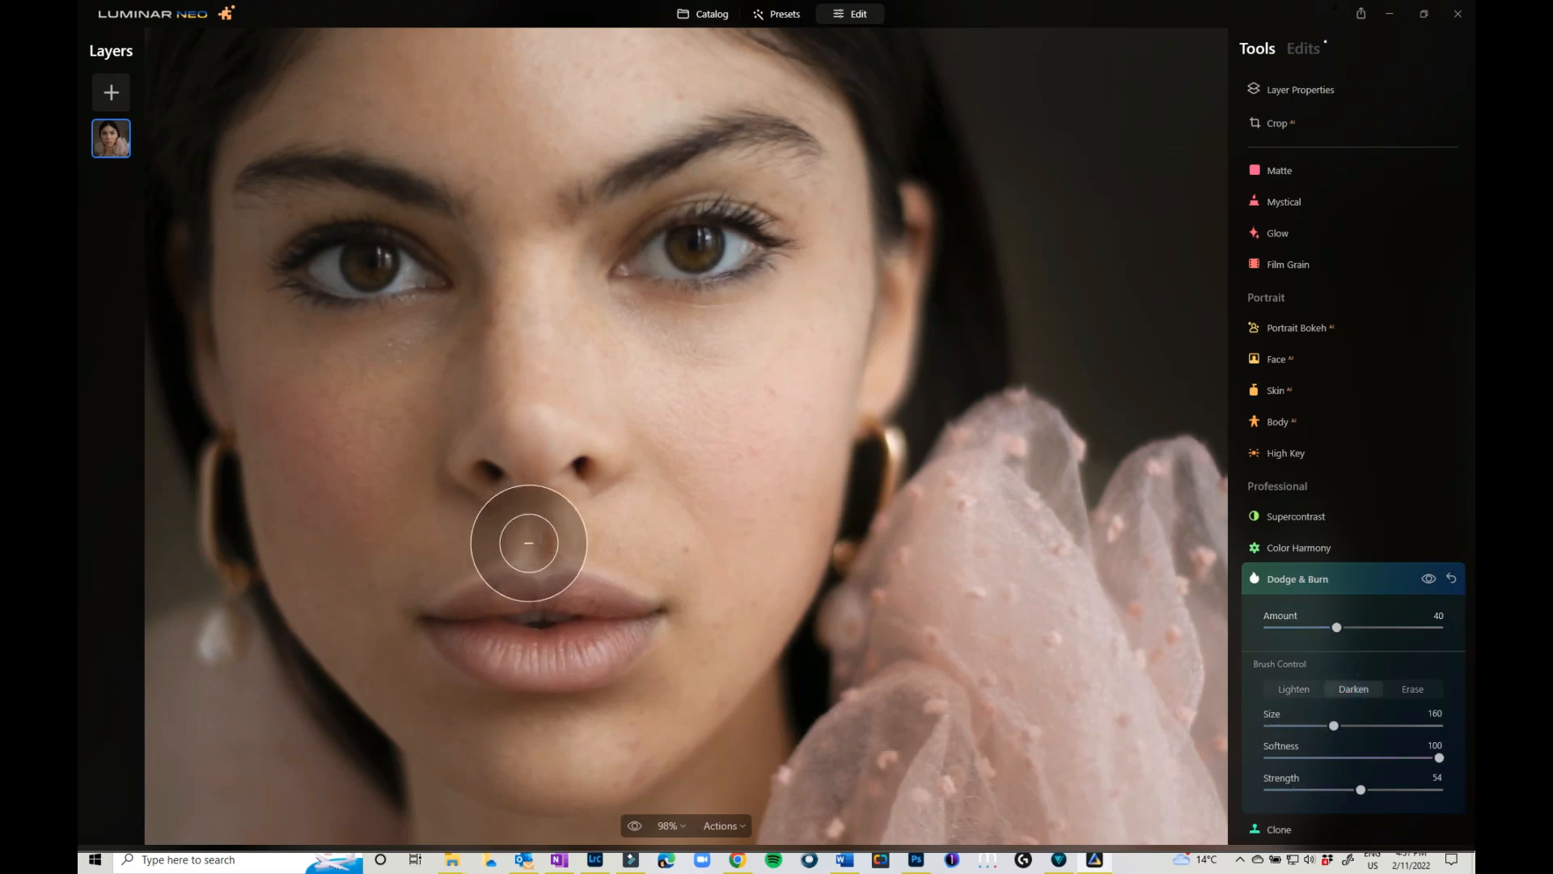
key([)
key([)
key([)
key([)
key([)
key([)
key([)
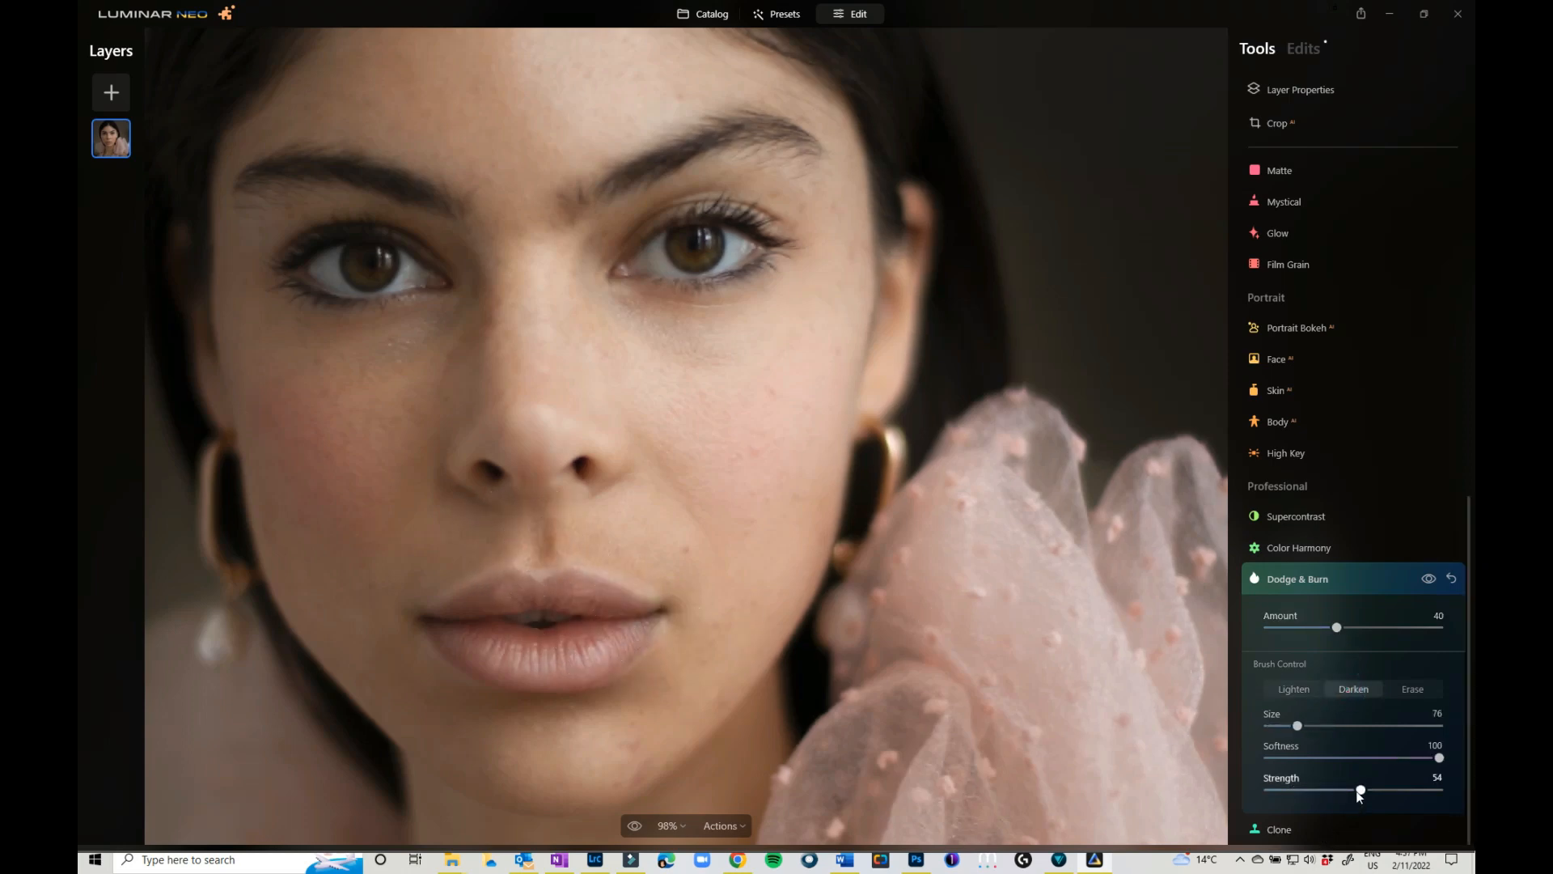
key([)
key([)
key([)
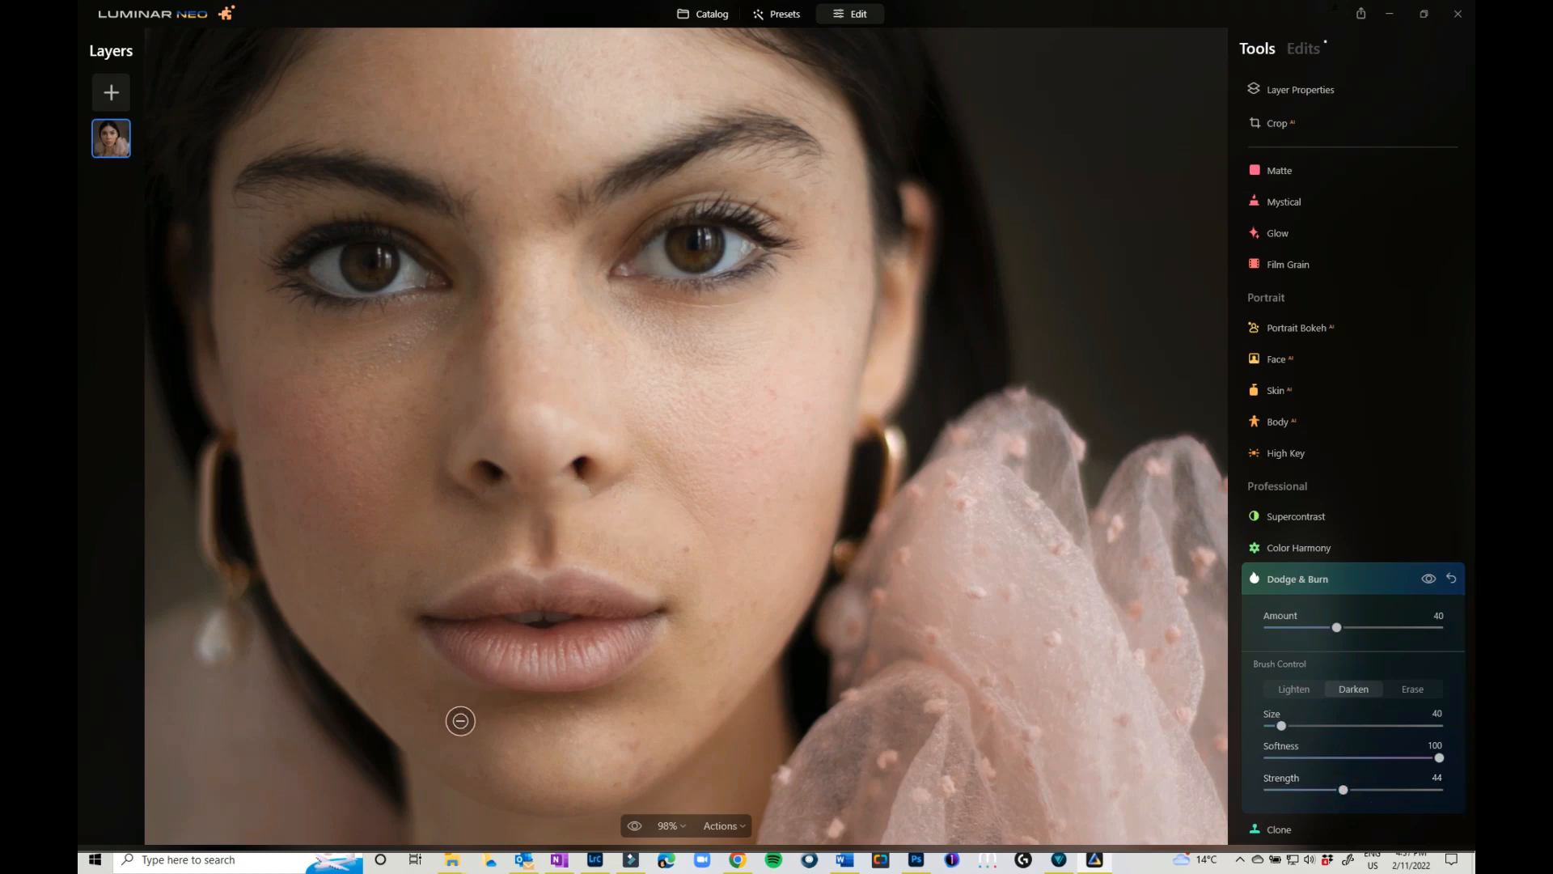
- Erase the darkening in the groove above the upper lip and in the shadow below the lower lip
click(1421, 687)
mouse_move(541, 517)
mouse_down()
mouse_move(540, 556)
mouse_move(544, 521)
mouse_move(551, 549)
mouse_move(576, 543)
mouse_move(541, 540)
mouse_up()
mouse_move(610, 701)
mouse_down()
mouse_move(426, 707)
mouse_move(585, 704)
mouse_up()
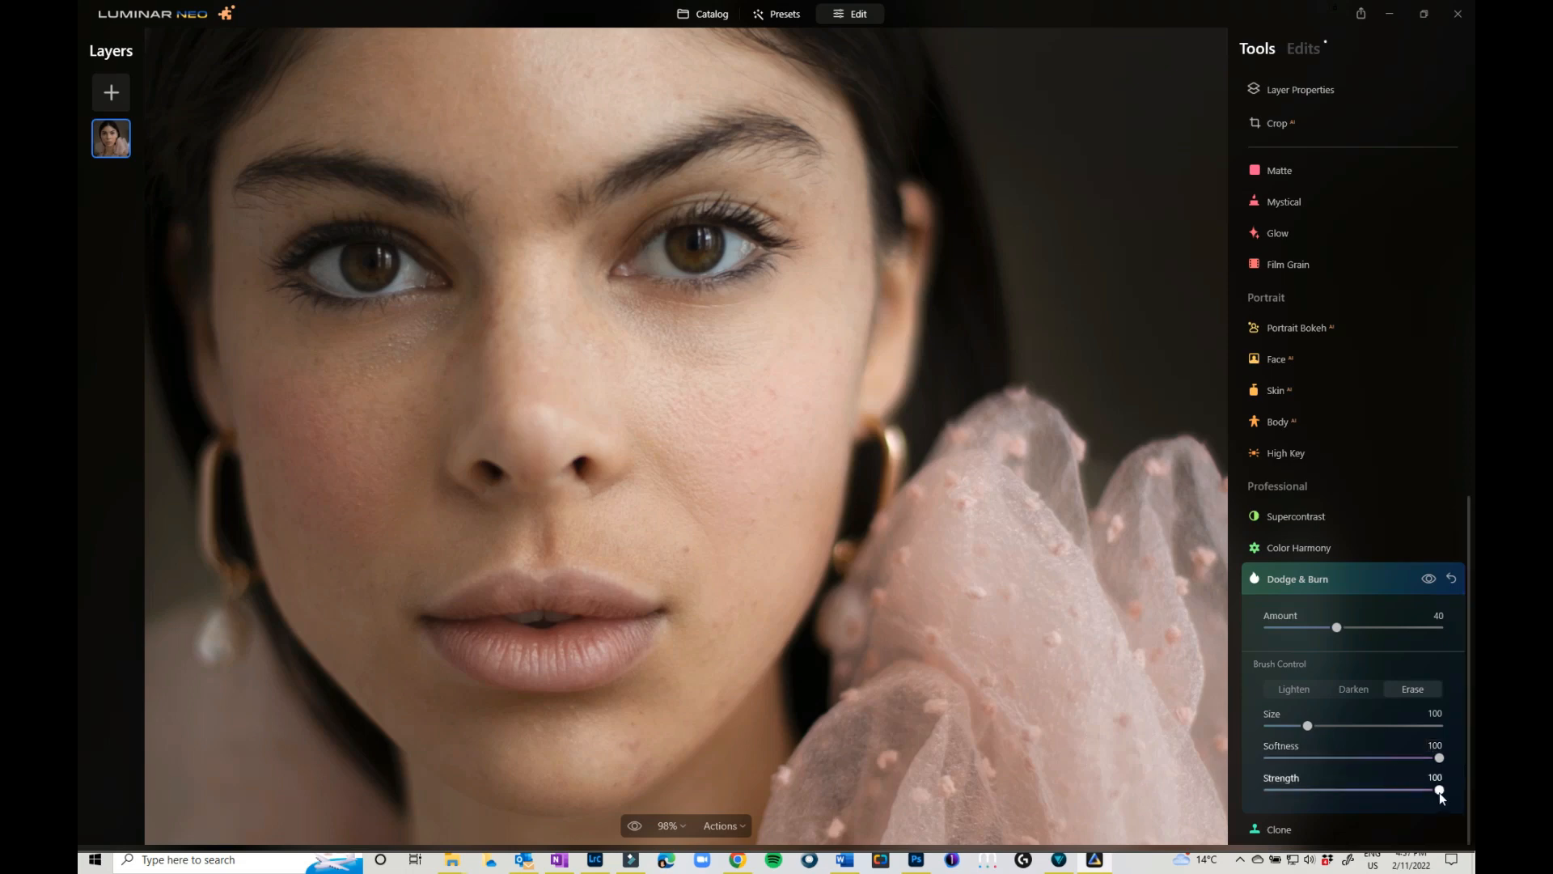
- Set the Darken brush strength to 14, darken the groove above the upper lip and shrink the brush to size 10
click(1353, 688)
drag(1343, 790, 1292, 790)
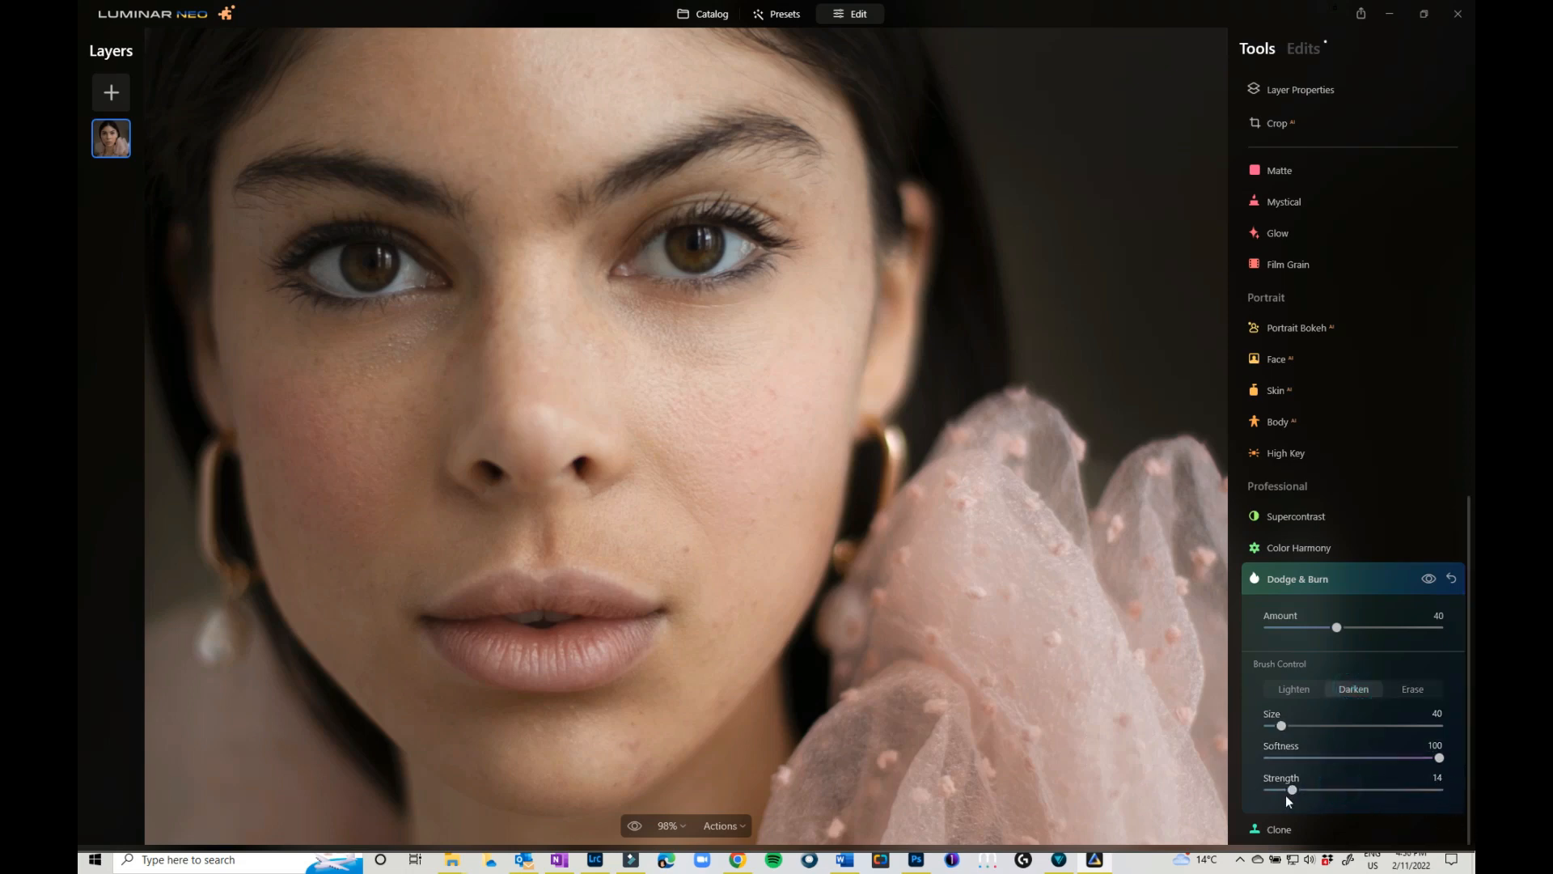
drag(539, 528, 540, 564)
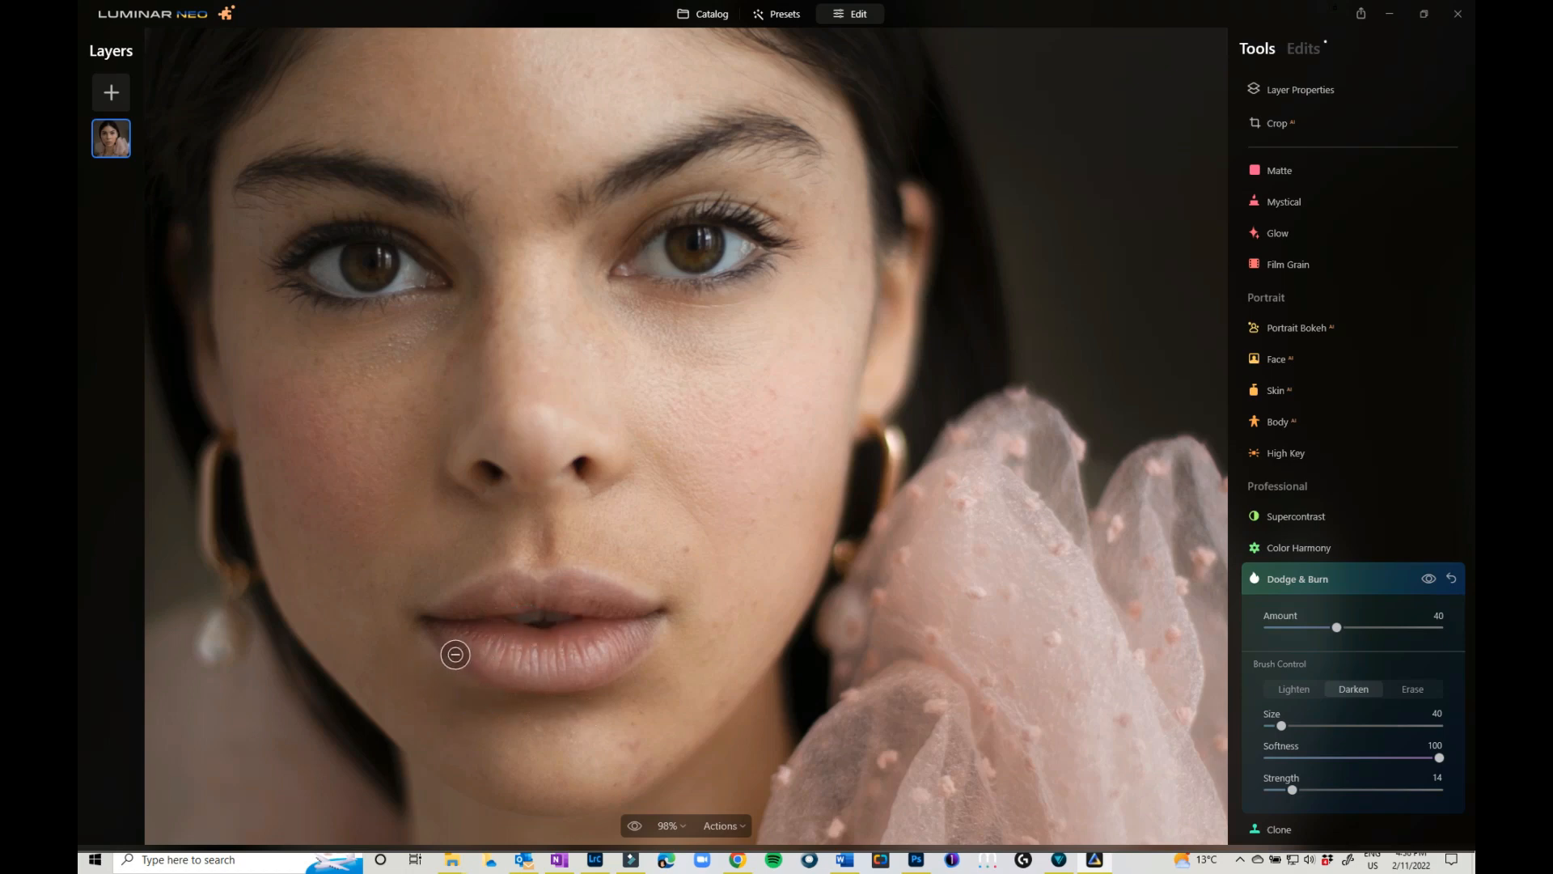
key(bracketleft)
key(bracketleft)
key(bracketleft)
- Lower the Amount of the third Dodge & Burn adjustment to 18
drag(1339, 623, 1320, 627)
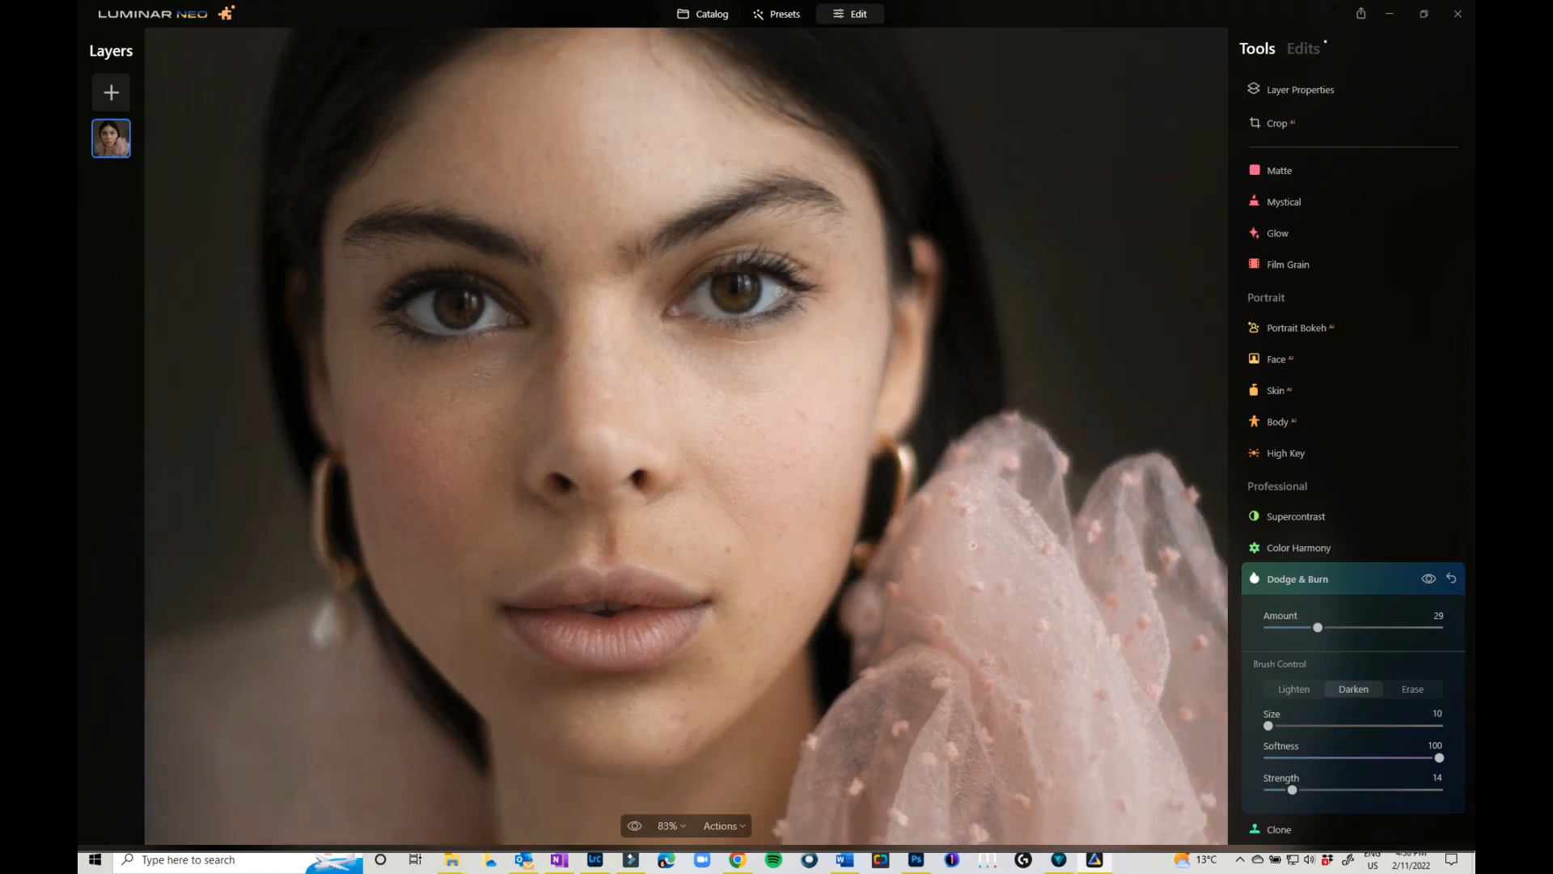
scroll(972, 542, down, 5)
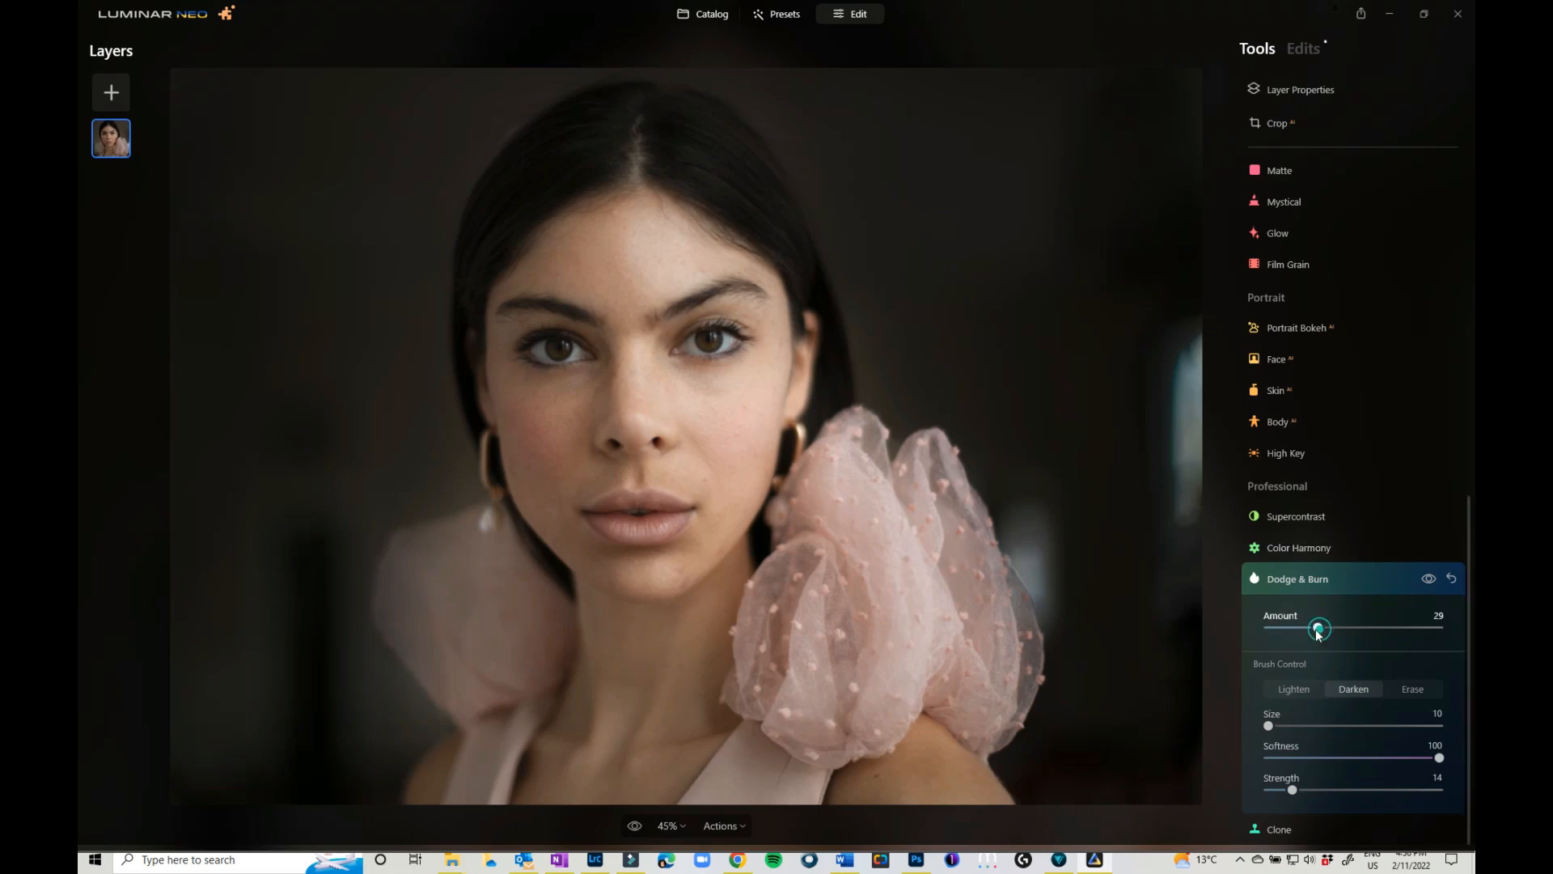
drag(1322, 628, 1307, 630)
- Preview the portrait without the newest Dodge & Burn edit and inspect the two earlier Dodge & Burn entries among the applied edits
click(1306, 49)
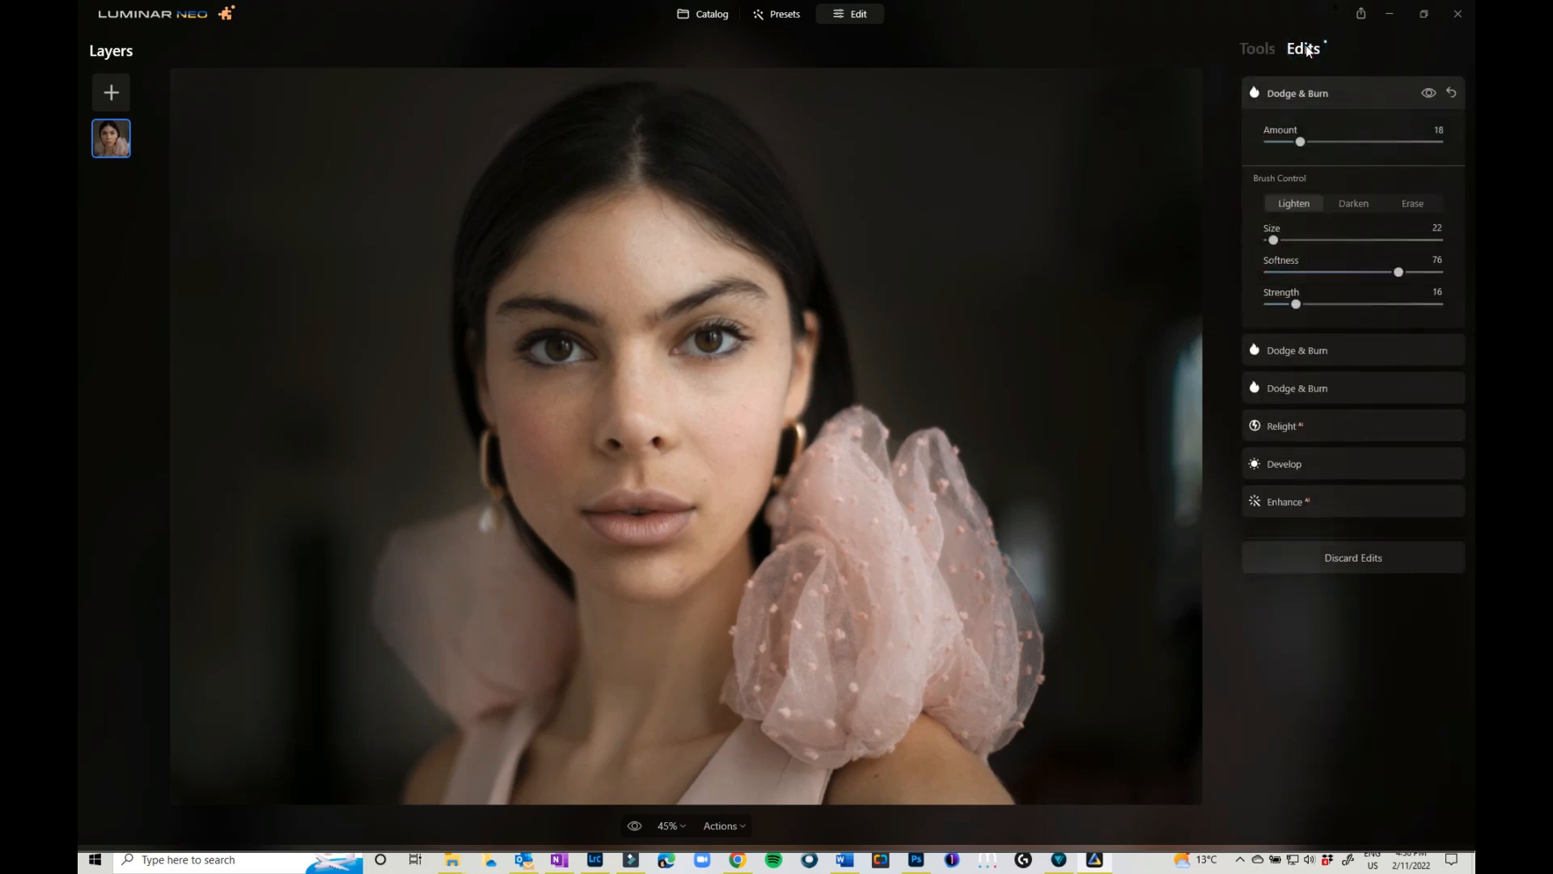
click(1427, 95)
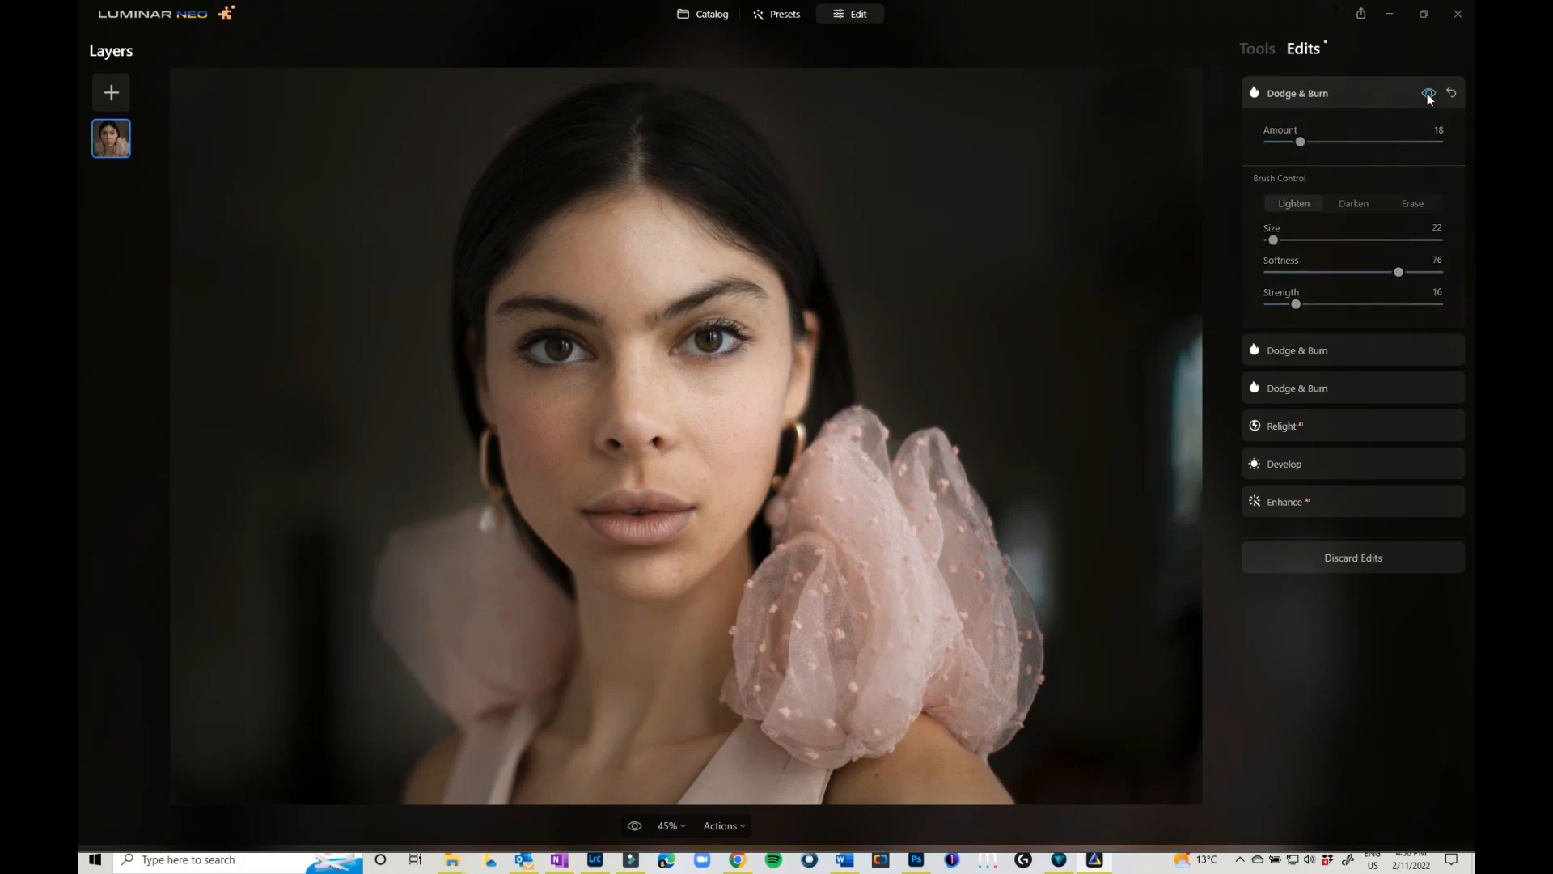
click(1358, 352)
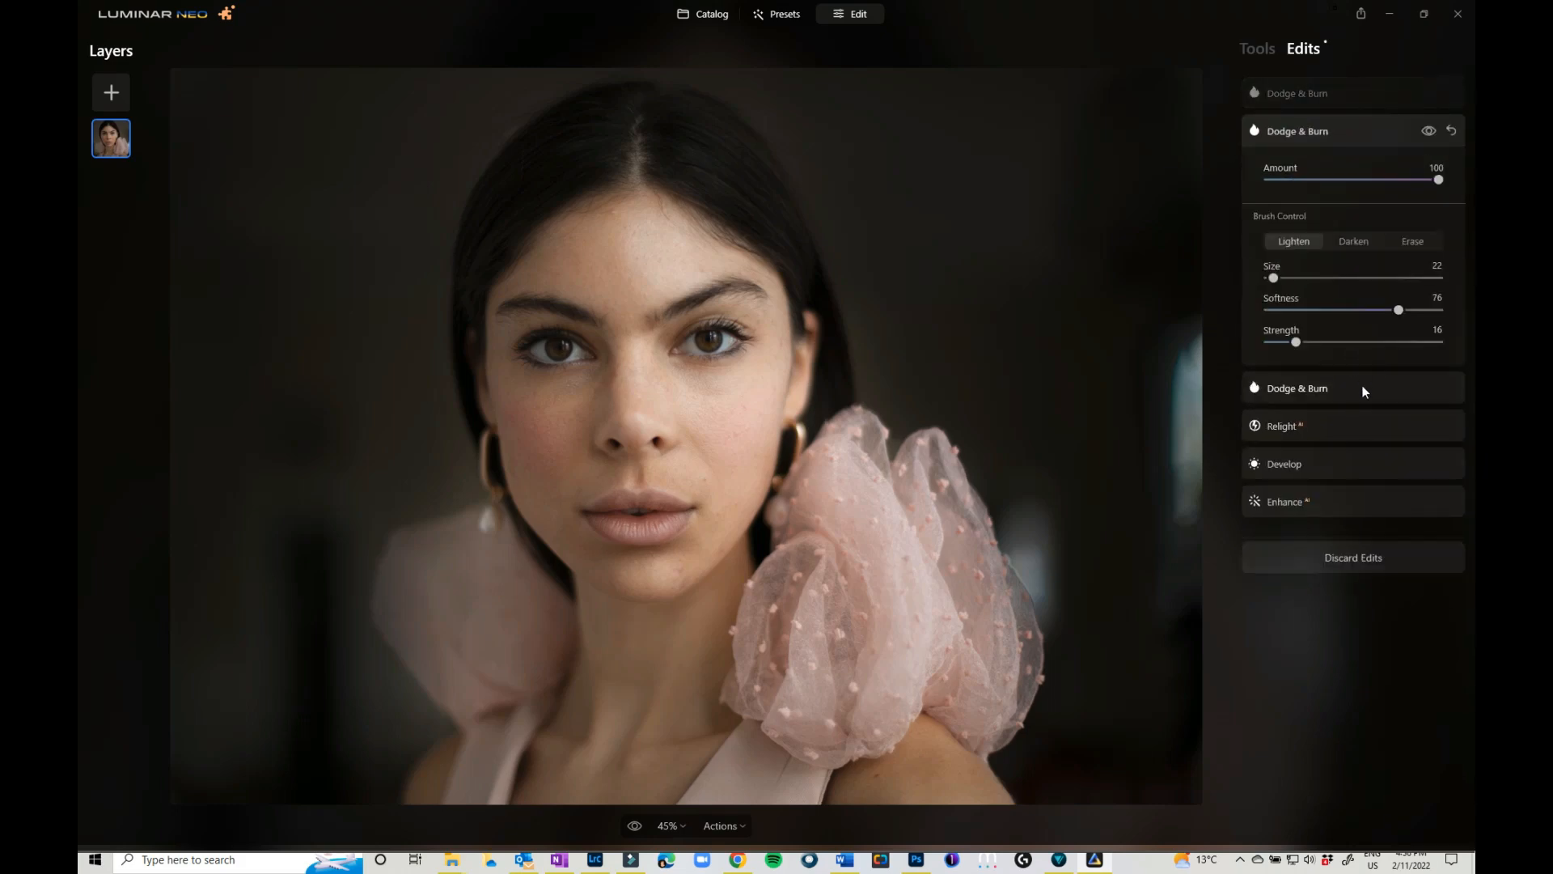
click(1362, 395)
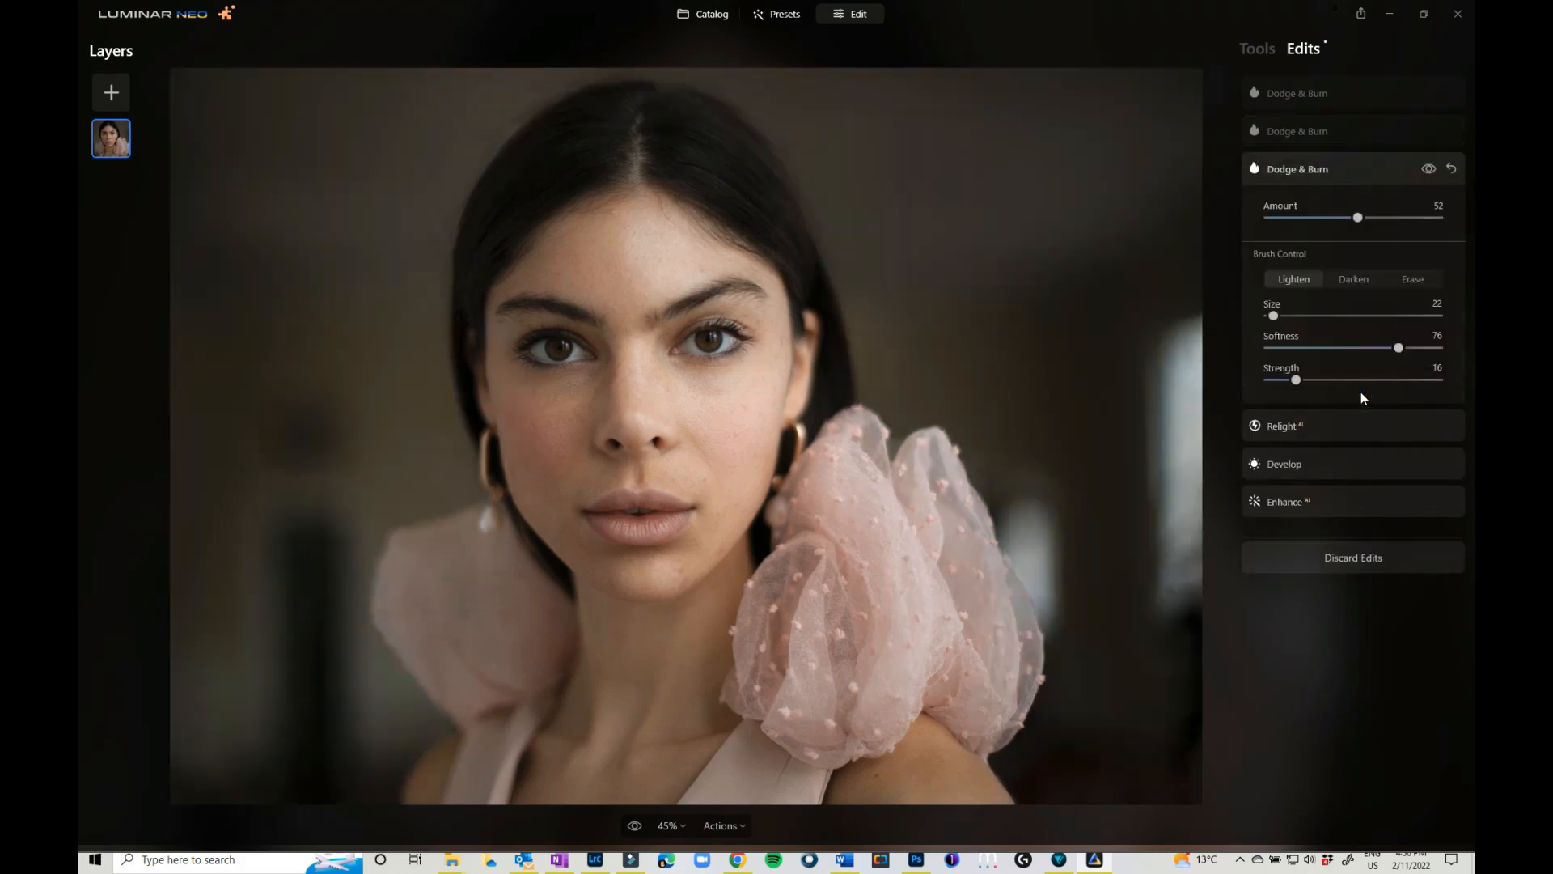